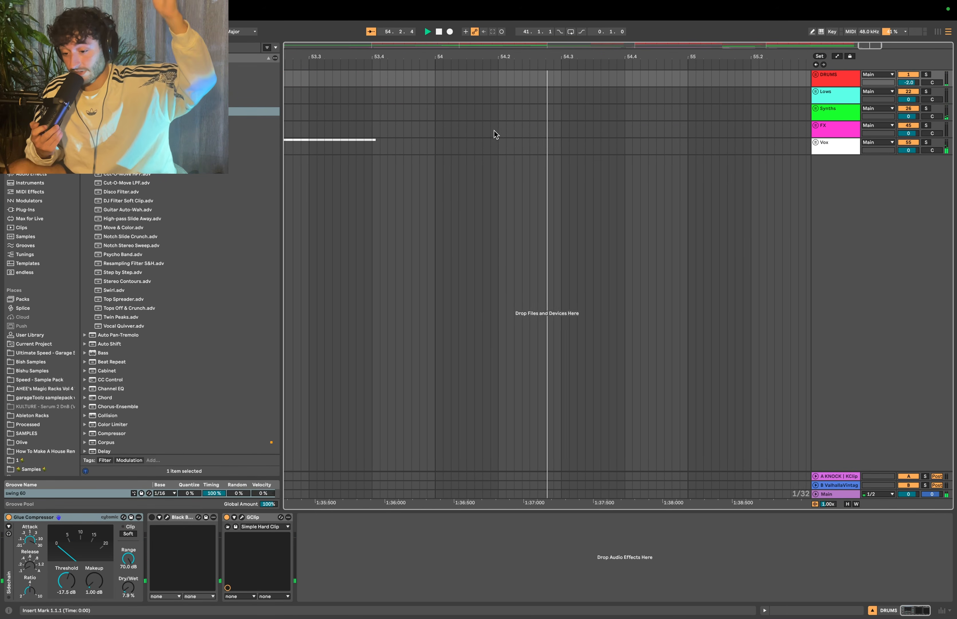
# Stop playback, unfold the Closed Hat track, and solo and play the Kick track on its own
pyautogui.scroll(-5, 494, 130)
pyautogui.press('space')
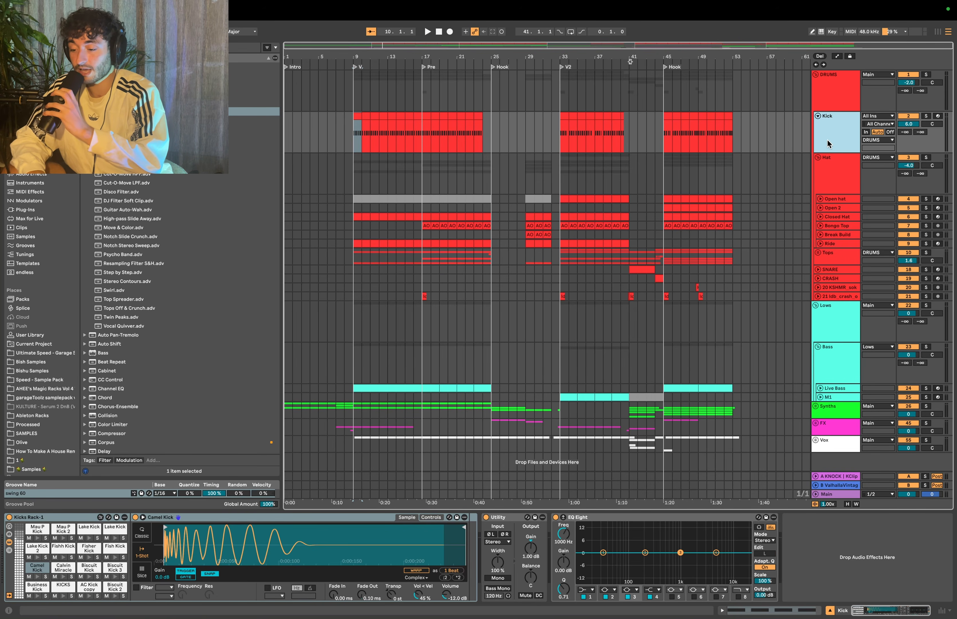
pyautogui.press('z')
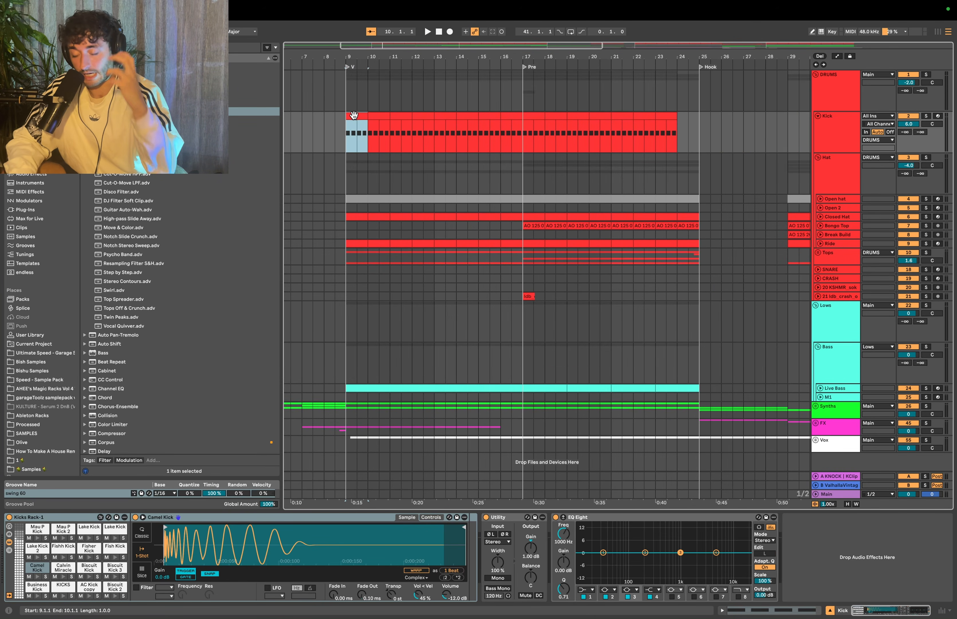
pyautogui.click(820, 215)
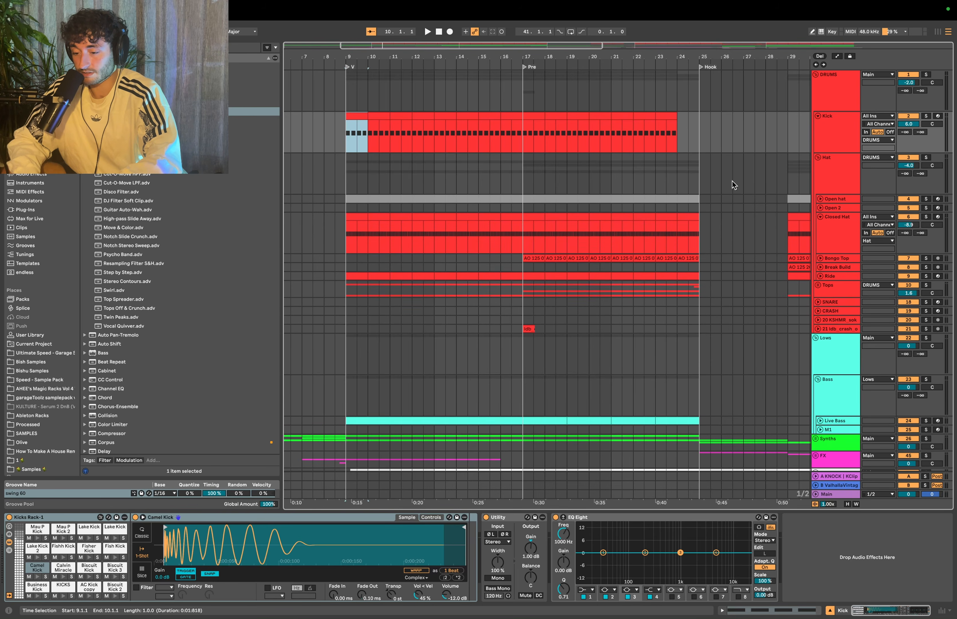
pyautogui.click(836, 129)
pyautogui.click(927, 117)
pyautogui.click(843, 125)
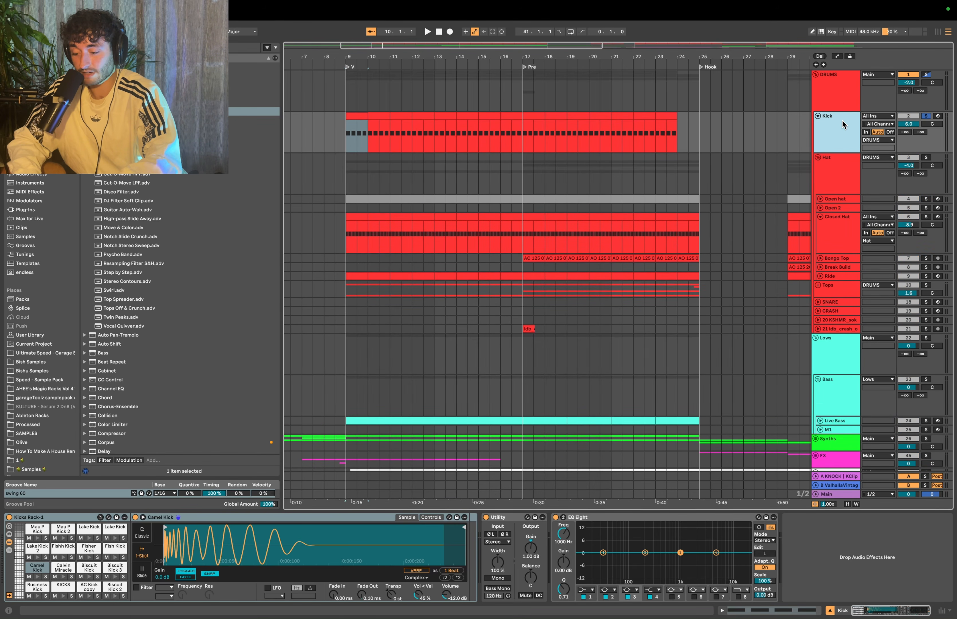
pyautogui.press('space')
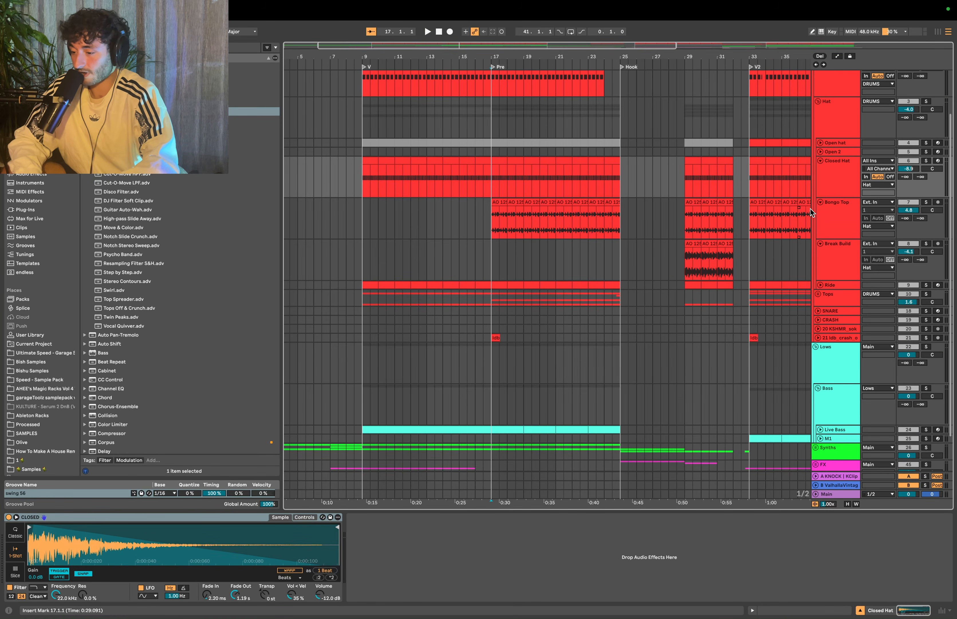
# Add the Closed Hat track to the solo and play from the Pre section at bar 17
pyautogui.click(832, 186)
pyautogui.scroll(2, 832, 186)
pyautogui.keyDown('super'); pyautogui.click(927, 202); pyautogui.keyUp('super')
pyautogui.press('space')
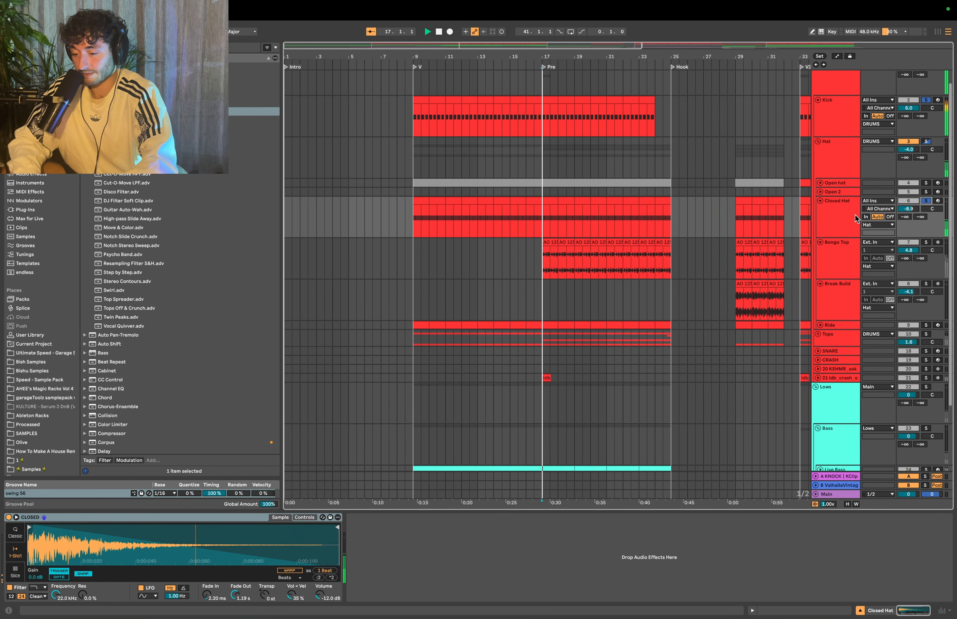
# Add the Bongo Top track to the soloed drums during playback
pyautogui.scroll(-2, 821, 223)
pyautogui.click(854, 206)
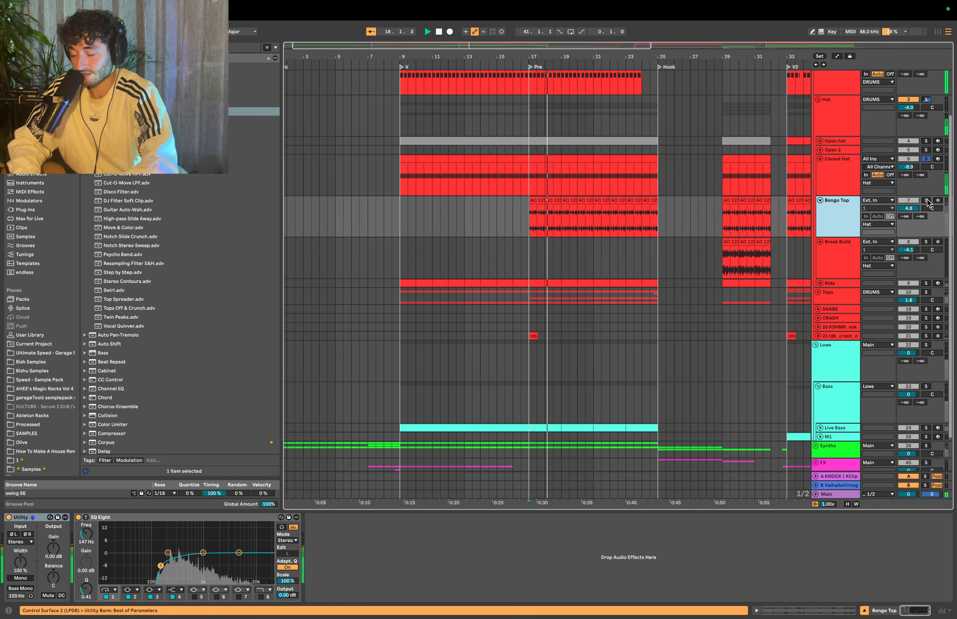
pyautogui.keyDown('super'); pyautogui.click(927, 201); pyautogui.keyUp('super')
# Unfold the Ride track and add it to the soloed drums
pyautogui.click(820, 283)
pyautogui.scroll(-2, 844, 291)
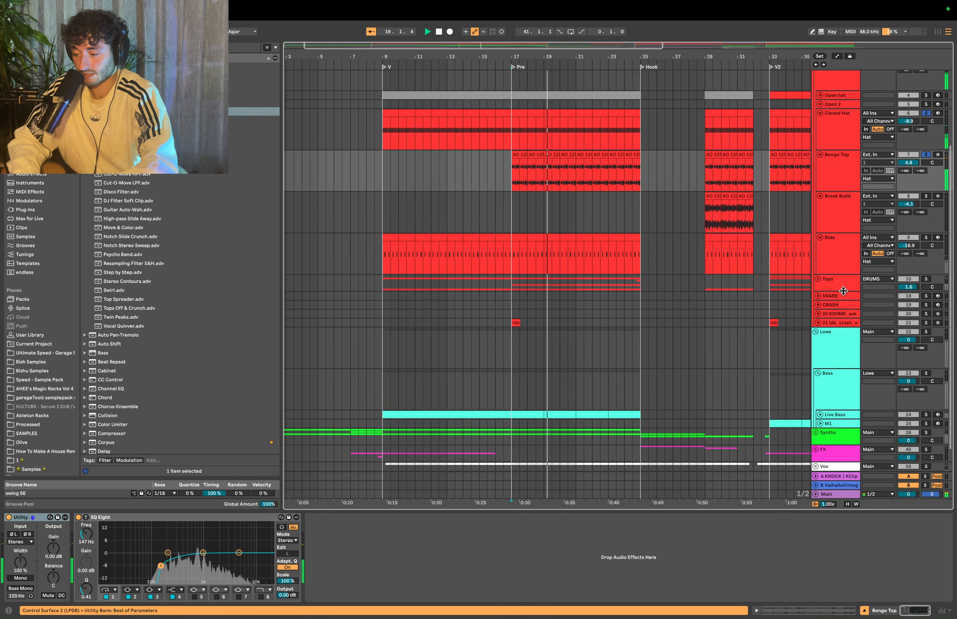
pyautogui.scroll(-1, 844, 290)
pyautogui.keyDown('super'); pyautogui.click(926, 228); pyautogui.keyUp('super')
pyautogui.scroll(-1, 811, 252)
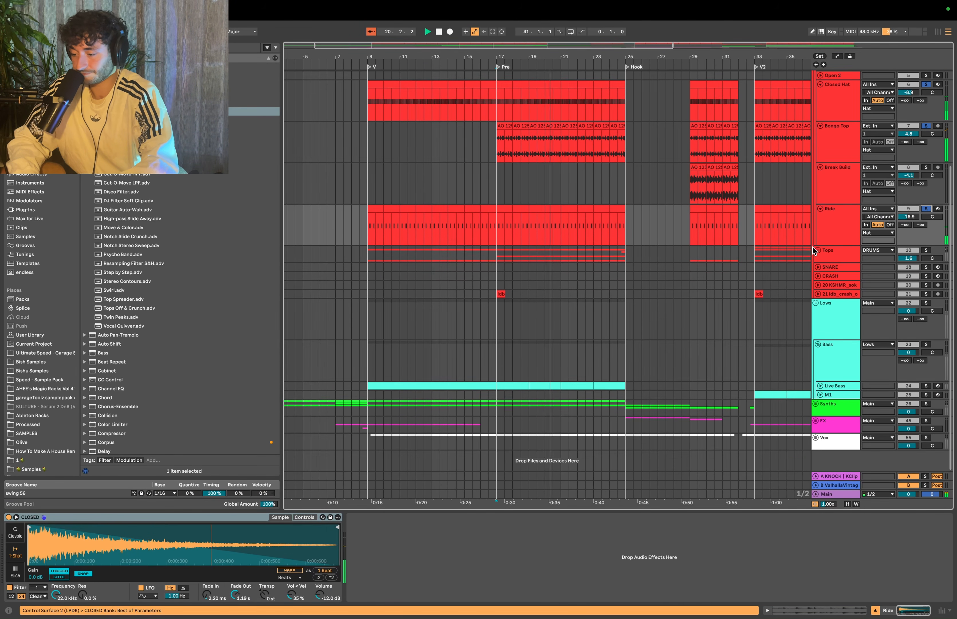
# Unfold the Tops group and add its Snare track to the soloed drums
pyautogui.click(812, 251)
pyautogui.click(818, 250)
pyautogui.scroll(-3, 848, 281)
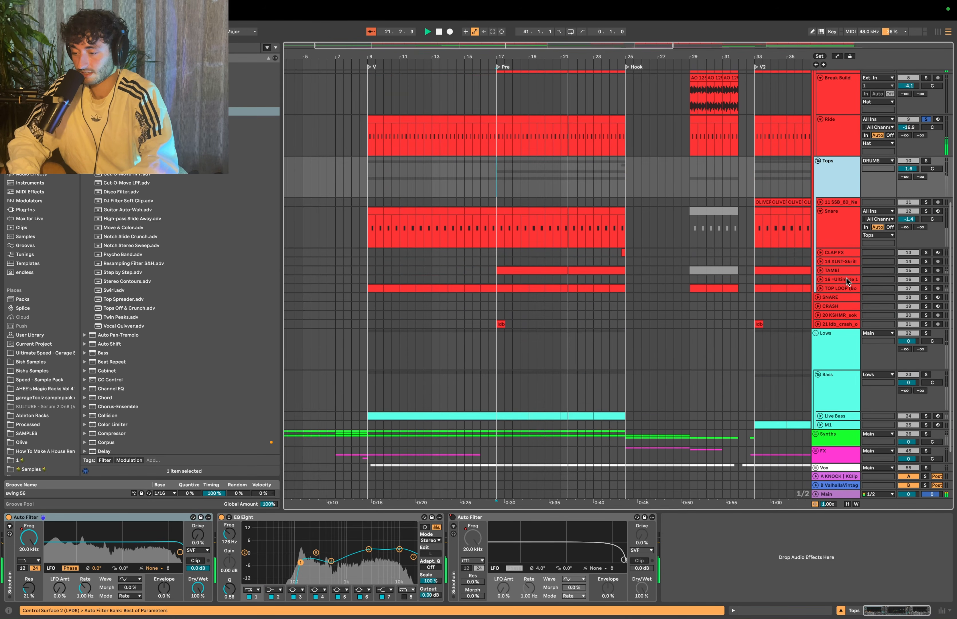
pyautogui.keyDown('super'); pyautogui.click(926, 211); pyautogui.keyUp('super')
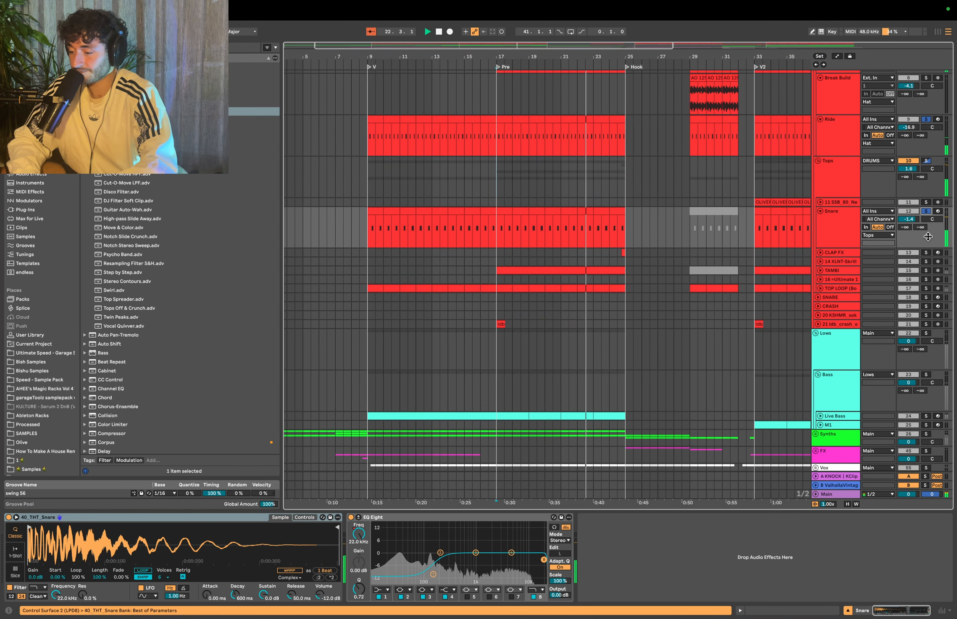
# Add the TAMBI and TOP LOOP tracks to the solo and play the drums from bar 17
pyautogui.keyDown('super'); pyautogui.click(926, 270); pyautogui.keyUp('super')
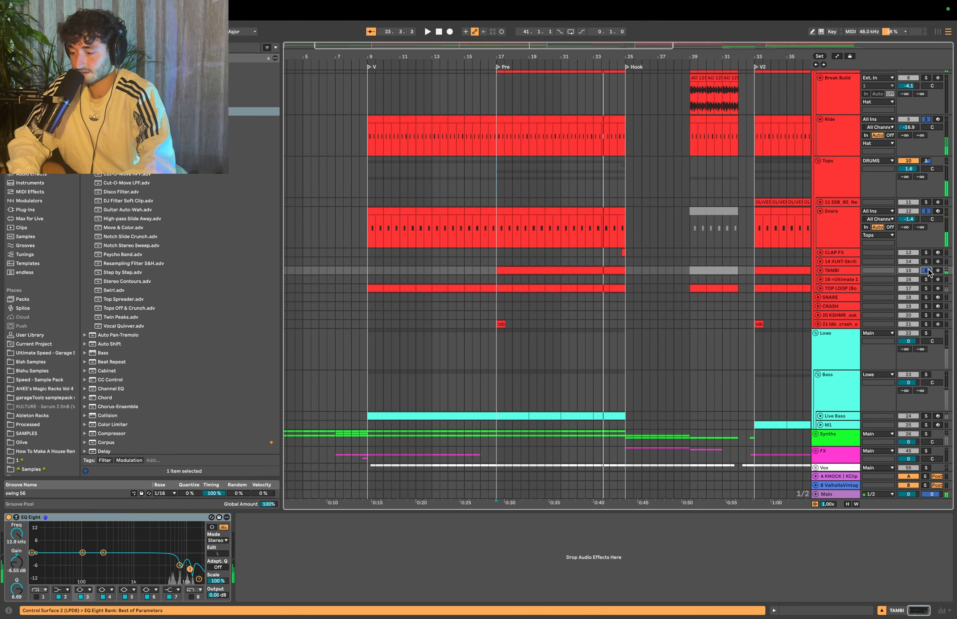
pyautogui.keyDown('super'); pyautogui.click(927, 288); pyautogui.keyUp('super')
pyautogui.click(493, 223)
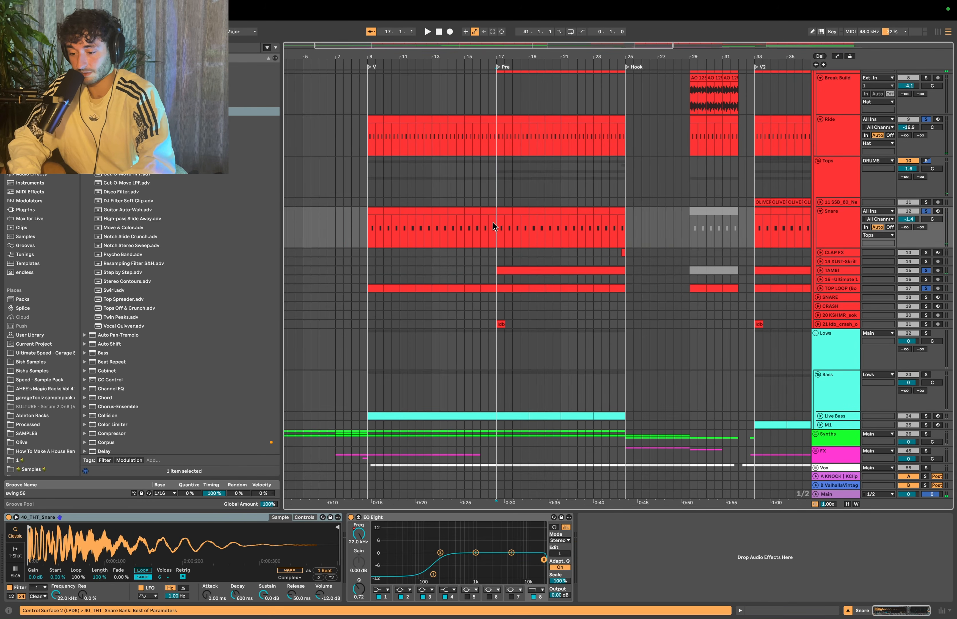
pyautogui.press('space')
# Unfold the Guitar track in the Synths group and select its clips from bar 9 to just past bar 25
pyautogui.scroll(-5, 526, 232)
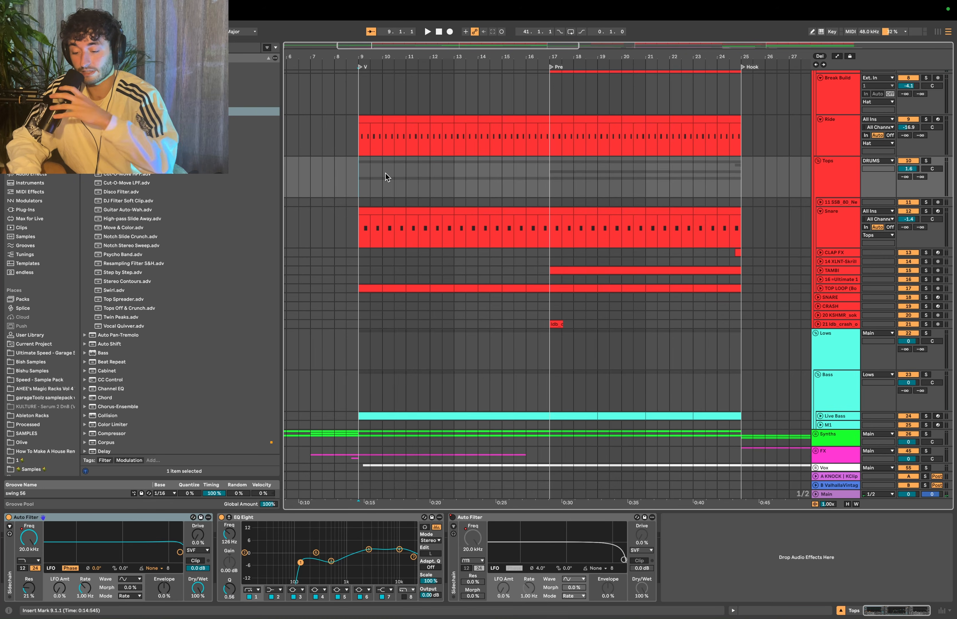
pyautogui.scroll(-2, 500, 246)
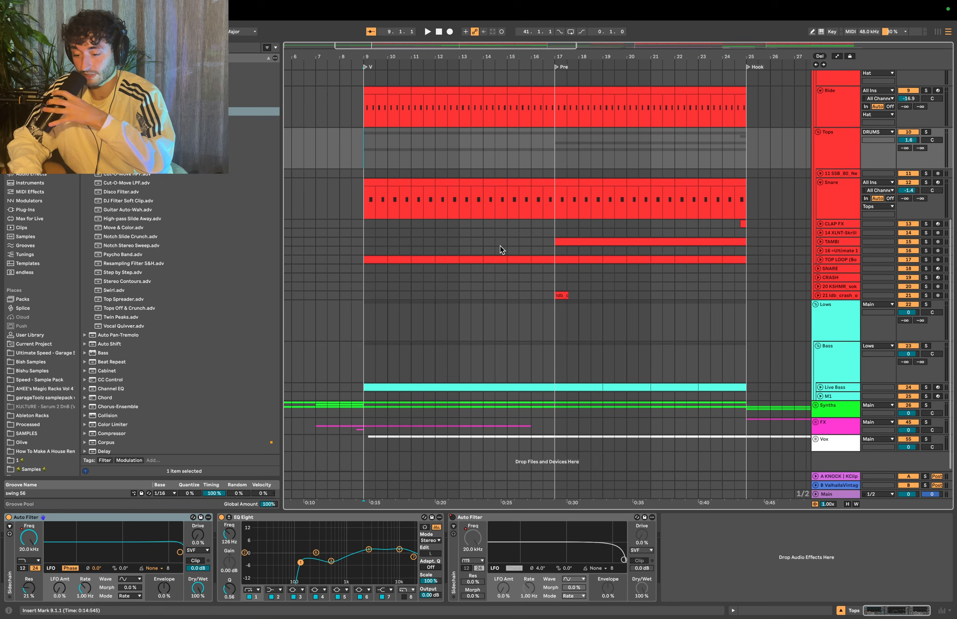
pyautogui.click(371, 330)
pyautogui.scroll(-10, 529, 342)
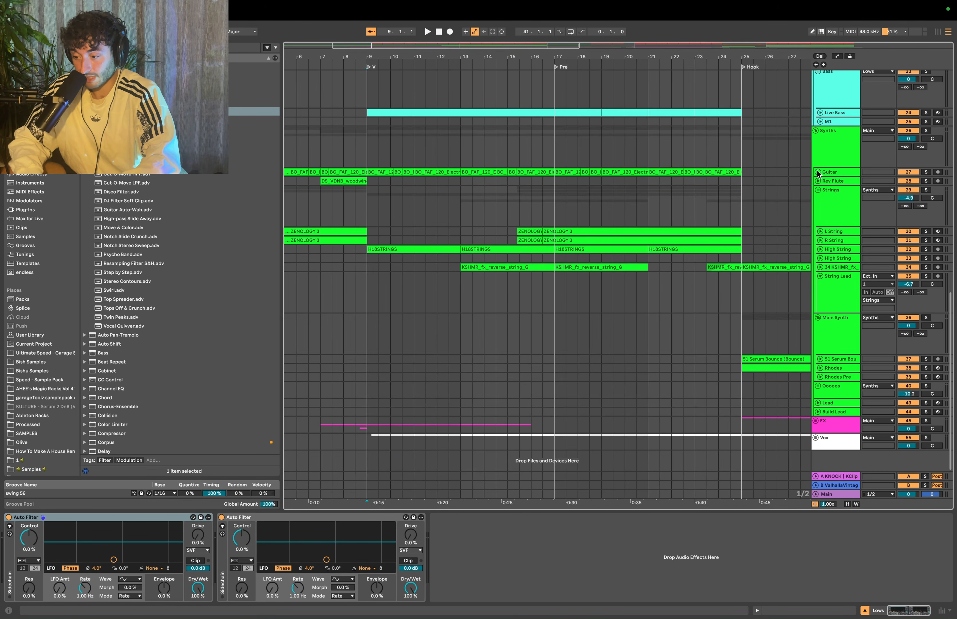
pyautogui.click(818, 173)
pyautogui.moveTo(366, 197); pyautogui.dragTo(752, 201)
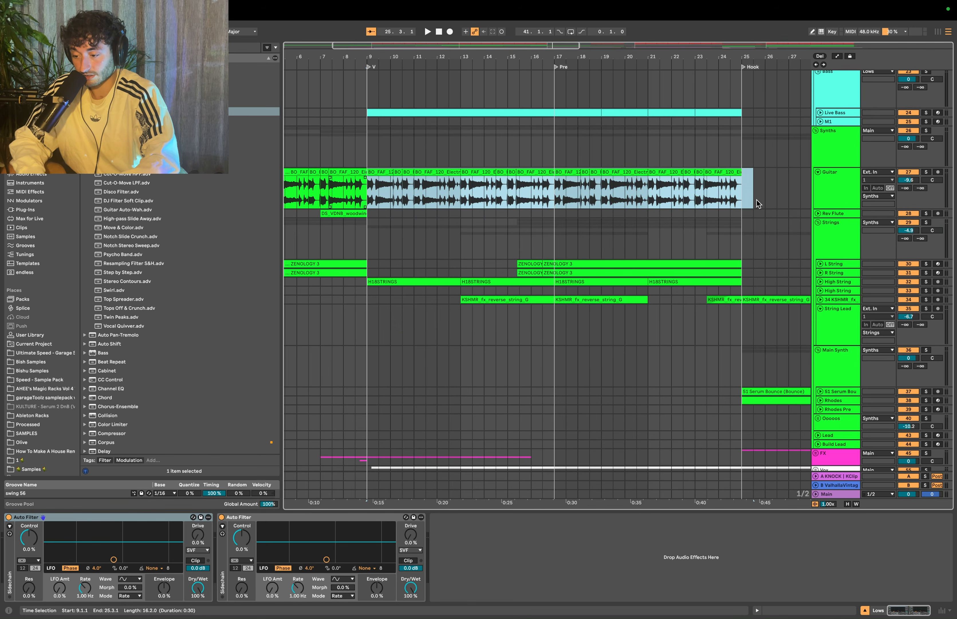
# Solo the Guitar track, select the Saturator in its device chain and play from bar 9
pyautogui.click(448, 161)
pyautogui.click(367, 184)
pyautogui.scroll(5, 389, 188)
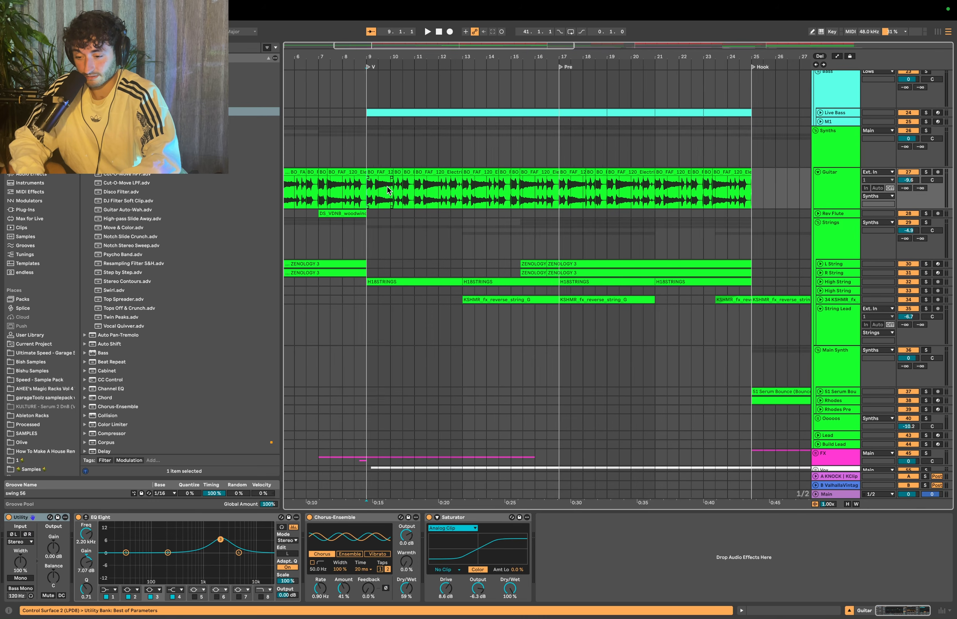
pyautogui.click(411, 172)
pyautogui.click(441, 172)
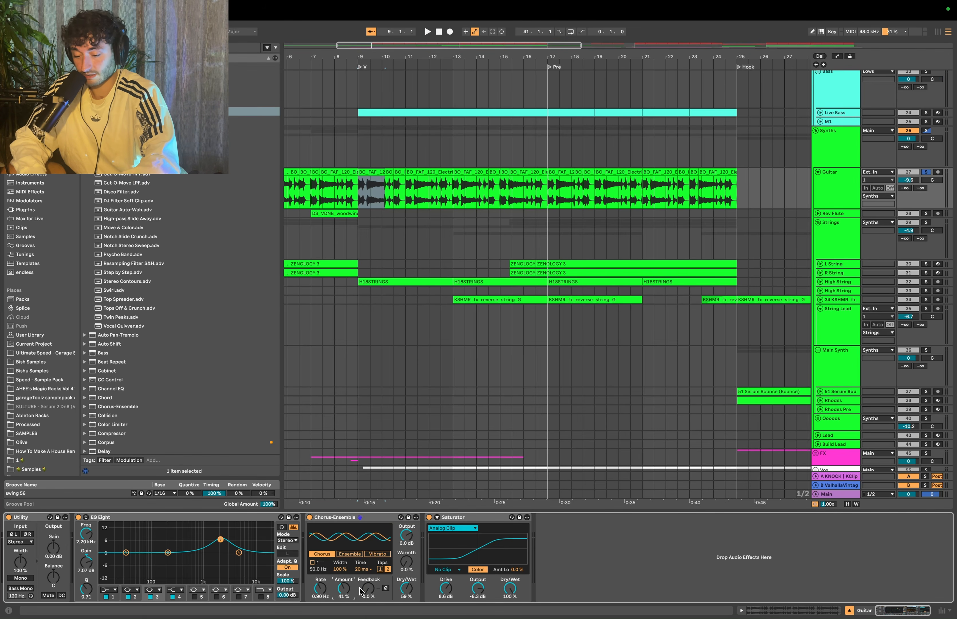
pyautogui.click(461, 516)
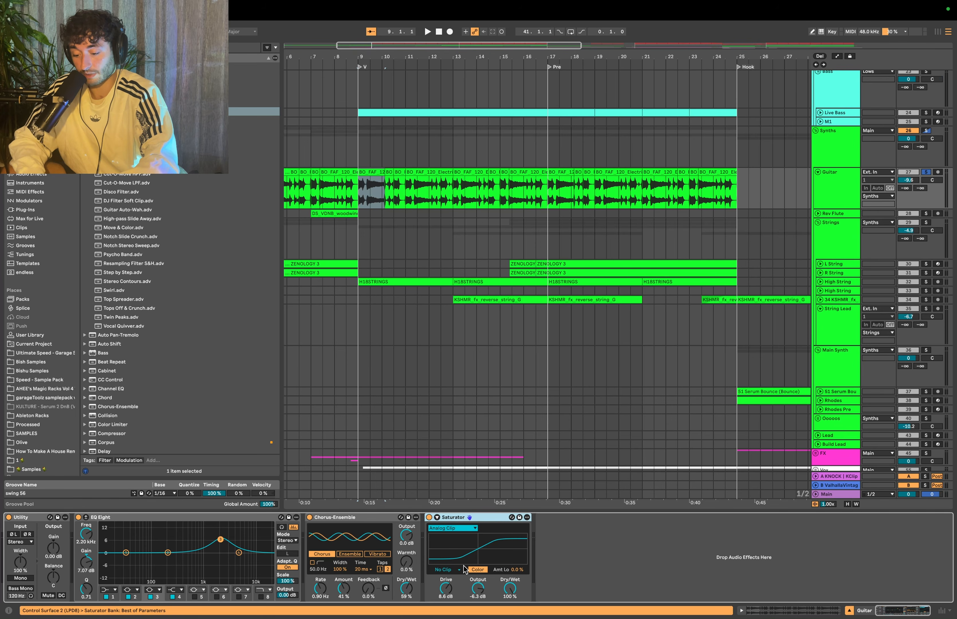
pyautogui.press('space')
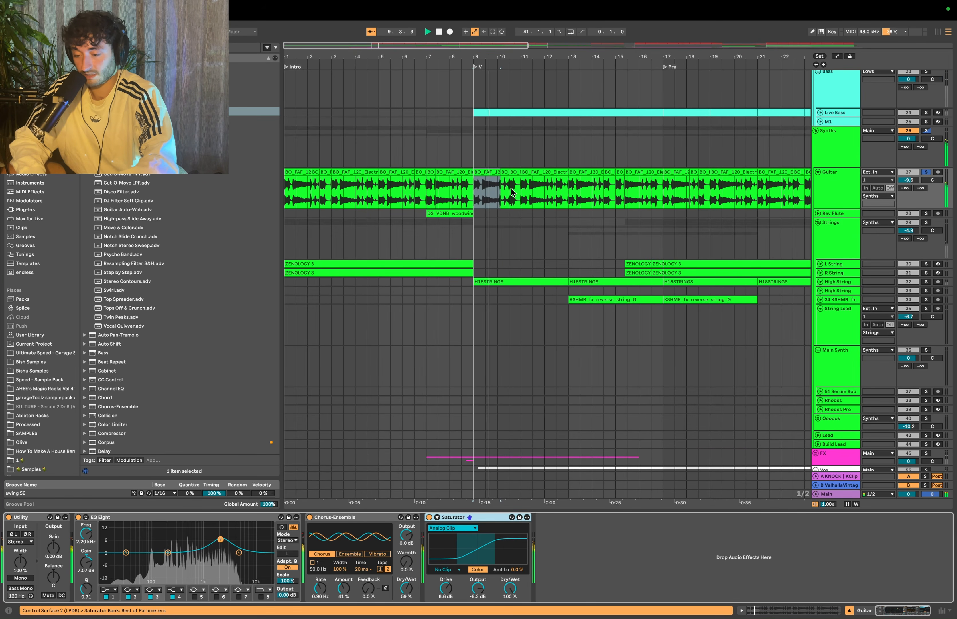
# Look at the notes of the Live Bass clip at bar 9, open the track's Serum 2 and bring up its preset list
pyautogui.scroll(-3, 512, 189)
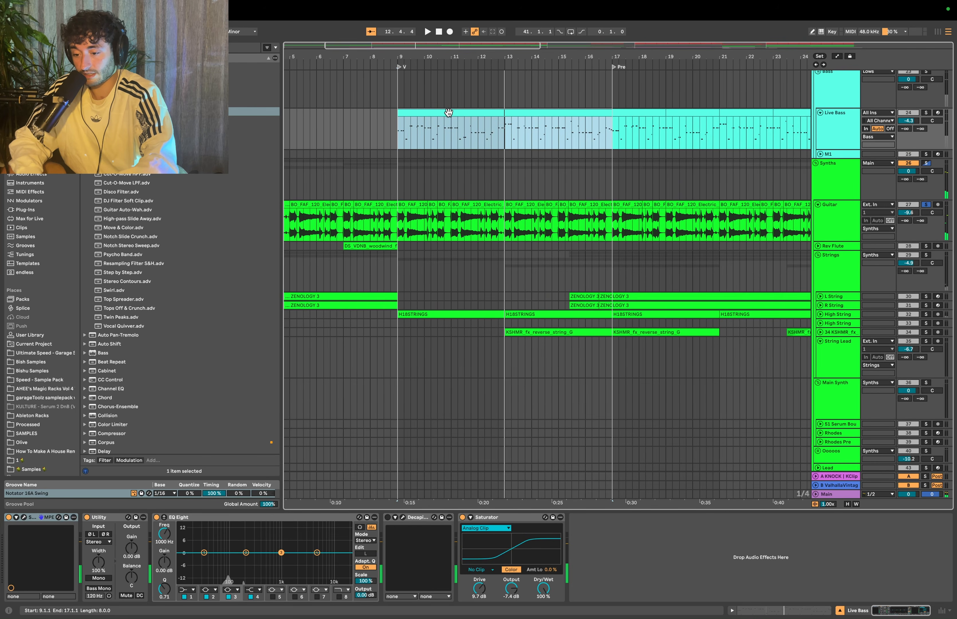
pyautogui.doubleClick(448, 112)
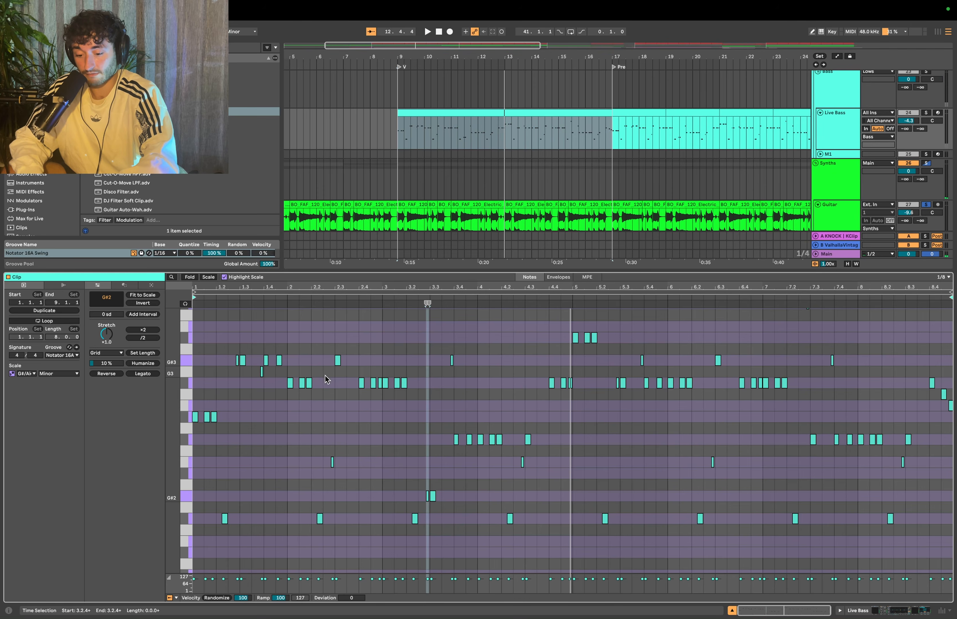
pyautogui.hotkey('shift', 'Tab')
pyautogui.click(23, 517)
pyautogui.click(622, 161)
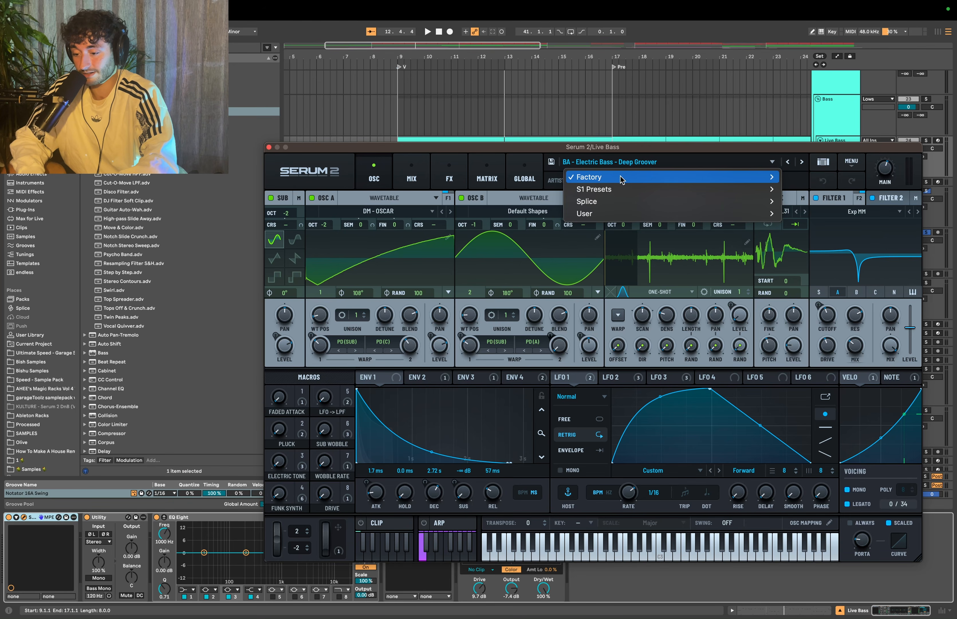
pyautogui.moveTo(625, 179)
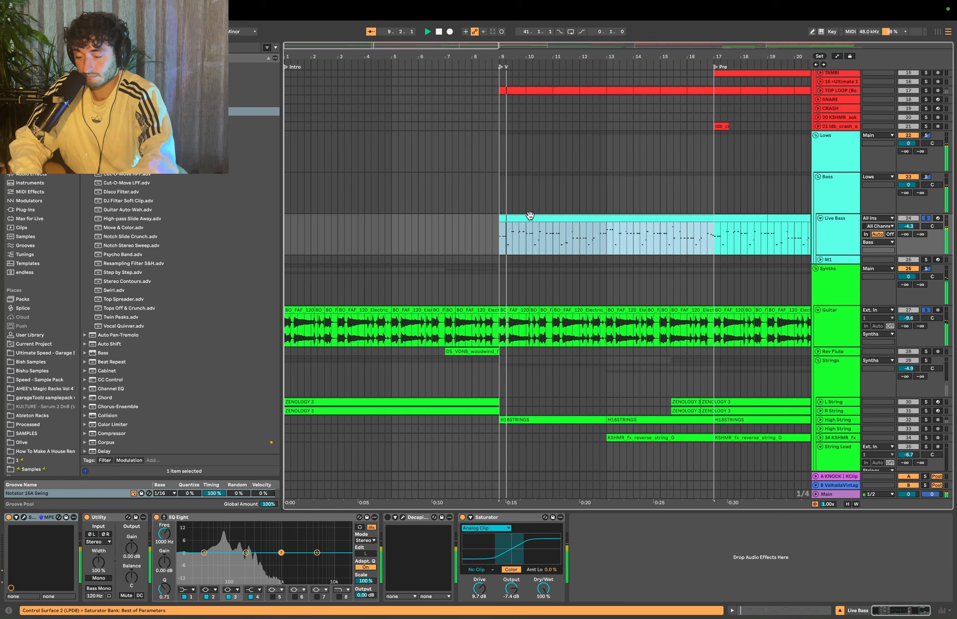
# Reopen the Live Bass clip's notes, stop playback and select the main C#3 to F#3 notes from bar 2 to bar 7
pyautogui.doubleClick(529, 216)
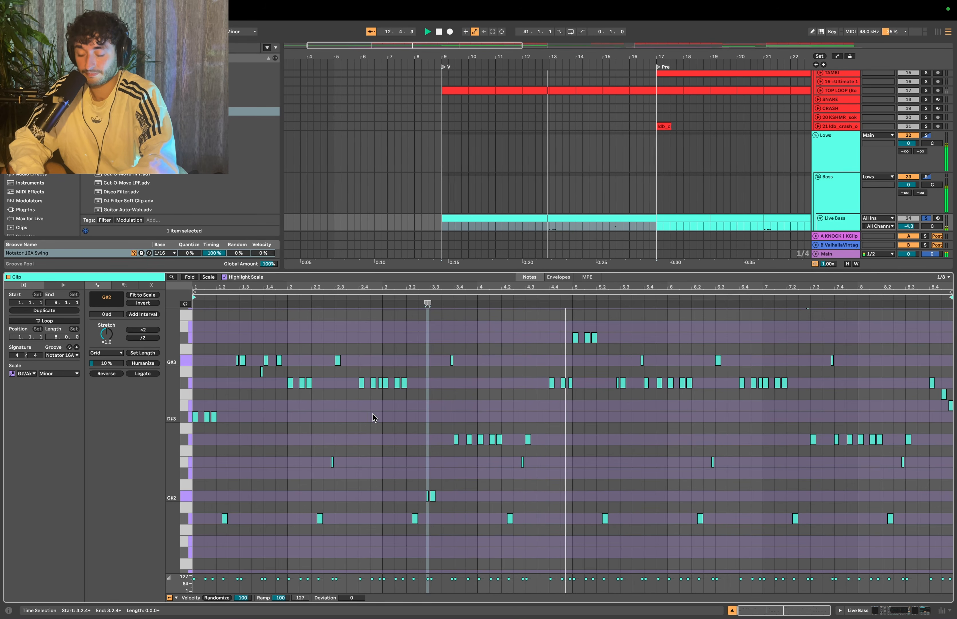
pyautogui.press('space')
pyautogui.click(287, 397)
pyautogui.moveTo(289, 396); pyautogui.dragTo(504, 447)
pyautogui.moveTo(534, 396); pyautogui.dragTo(806, 382)
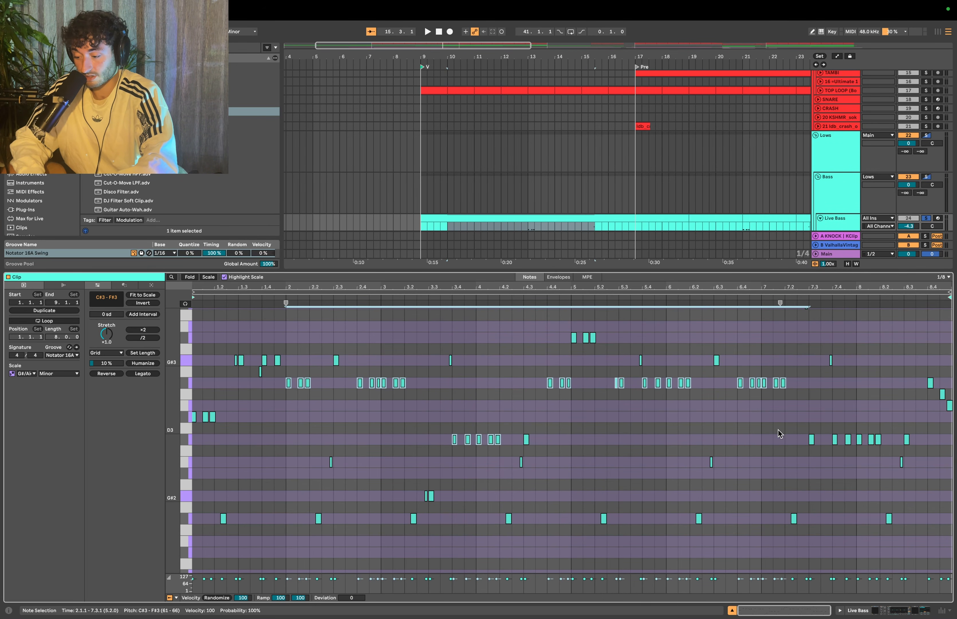
# Box-select the upper G#3 notes and the low F#2 notes of the bass clip, ending with only the first F#2 note selected
pyautogui.click(227, 398)
pyautogui.moveTo(219, 371); pyautogui.dragTo(894, 363)
pyautogui.moveTo(909, 494); pyautogui.dragTo(56, 532)
pyautogui.click(223, 520)
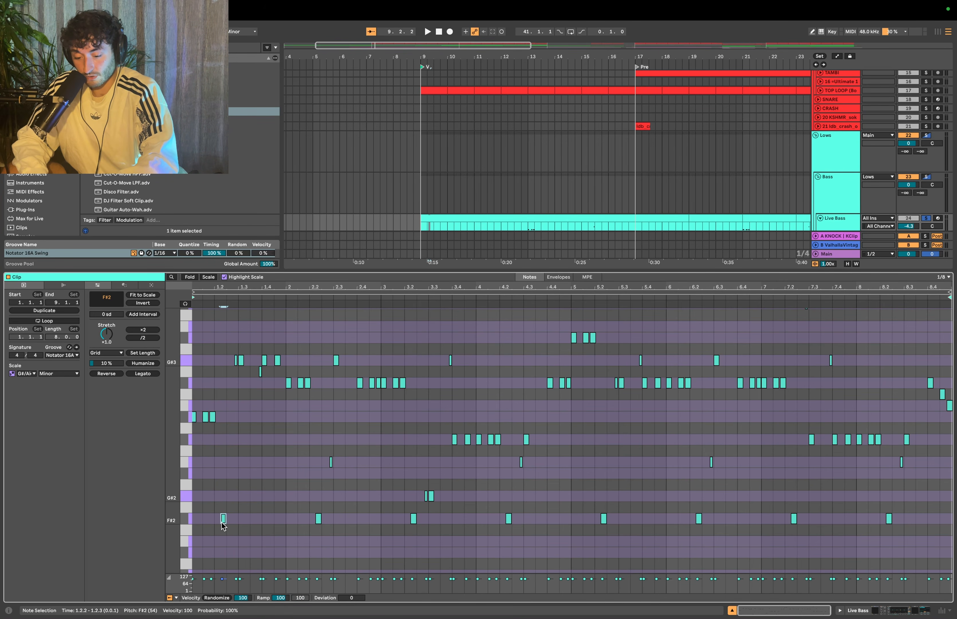
pyautogui.moveTo(287, 522); pyautogui.dragTo(169, 519)
pyautogui.press('super+d')
pyautogui.press('super+d')
pyautogui.press('super+d')
pyautogui.press('super+d')
pyautogui.press('super+d')
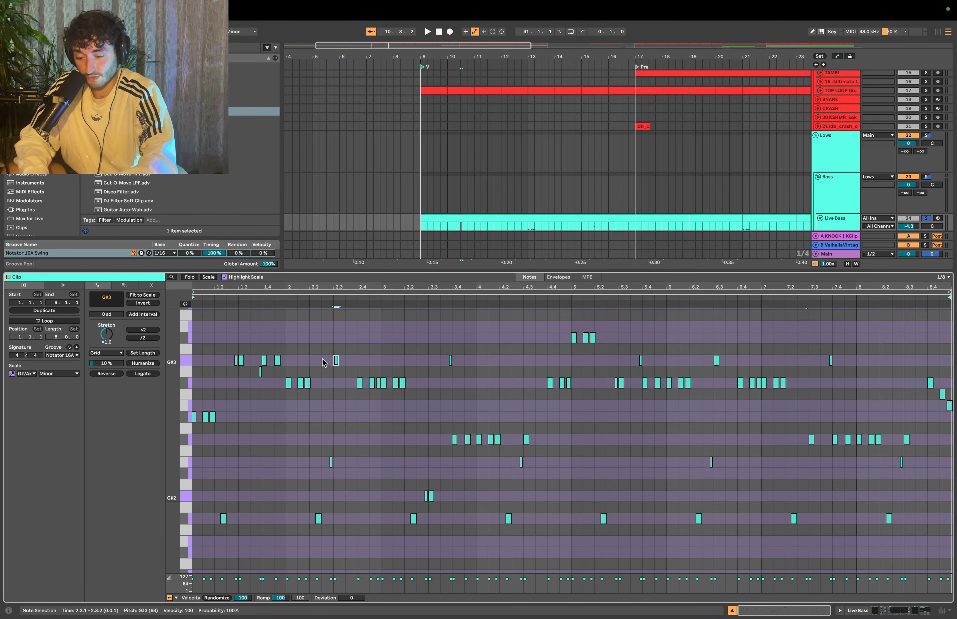
# Select the G#3 notes from bar 2 to bar 8 together with the low F#2 and G#2 notes of the bass clip
pyautogui.moveTo(321, 358); pyautogui.dragTo(867, 364)
pyautogui.moveTo(307, 365); pyautogui.dragTo(895, 350)
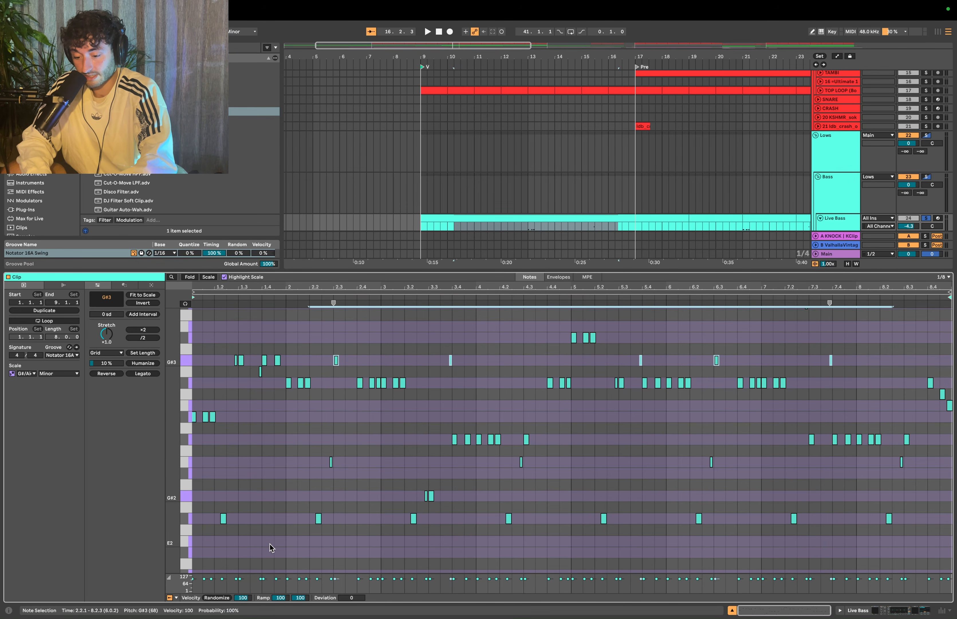
pyautogui.moveTo(214, 479); pyautogui.dragTo(946, 547)
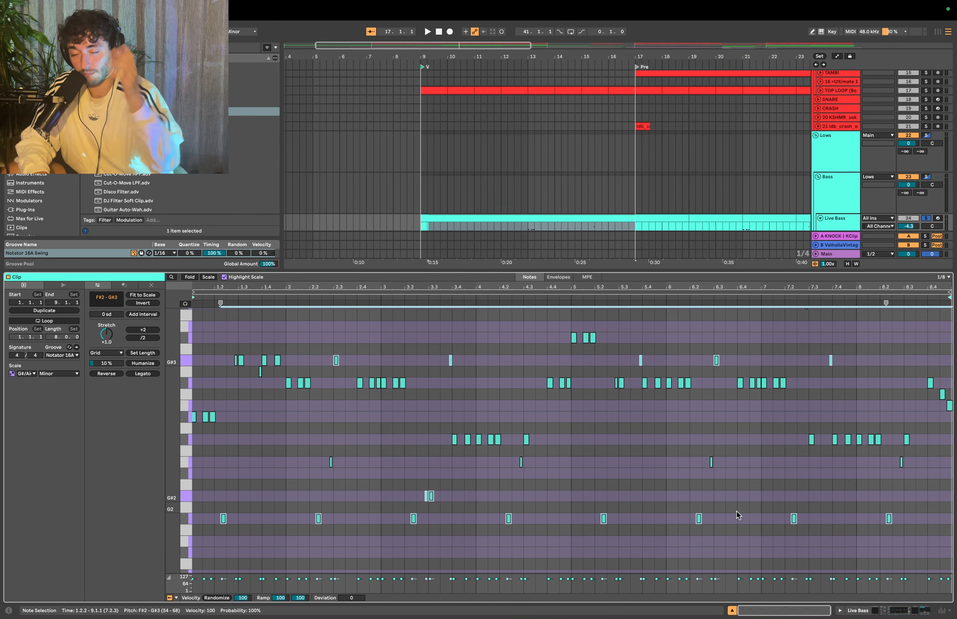
# Select the C#3 to F#3 notes across the bass clip, followed by the low F#2 to B2 notes instead
pyautogui.click(934, 459)
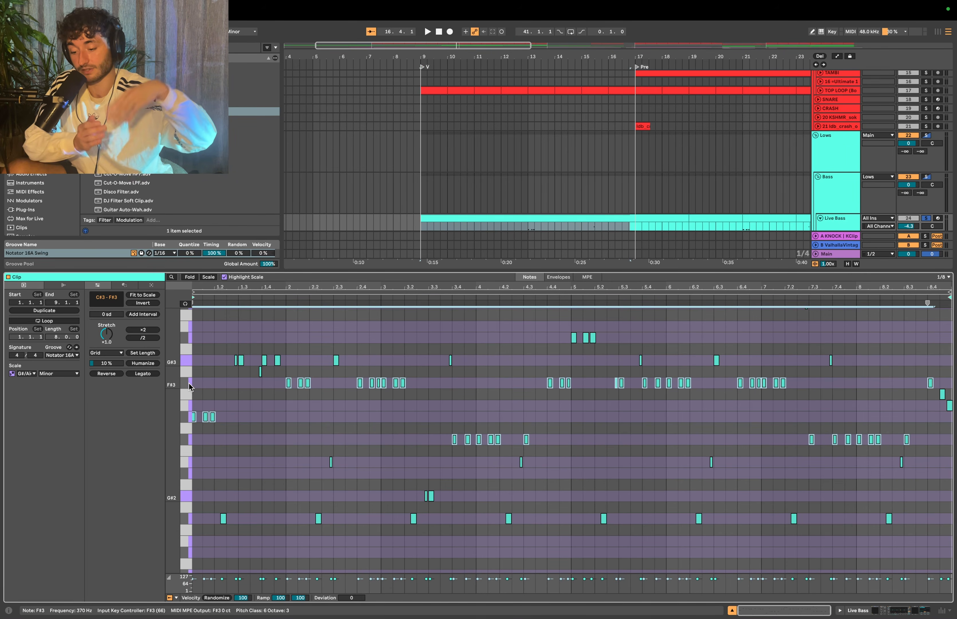
pyautogui.moveTo(203, 546); pyautogui.dragTo(954, 450)
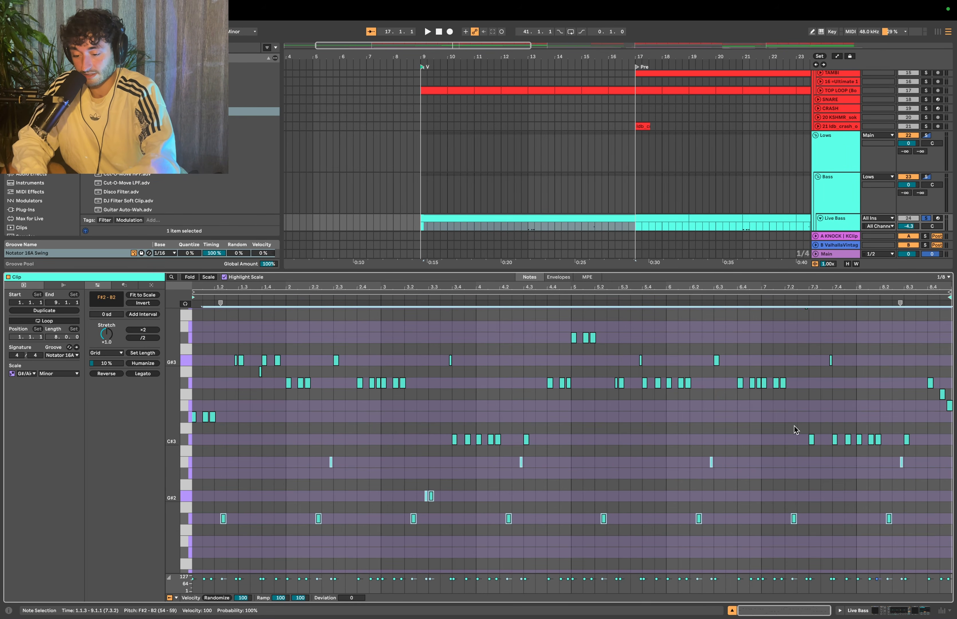
# Play the bass line with its first bars in close view, select the second D#3 note and stop playback
pyautogui.press('space')
pyautogui.scroll(4, 212, 389)
pyautogui.scroll(-1, 263, 398)
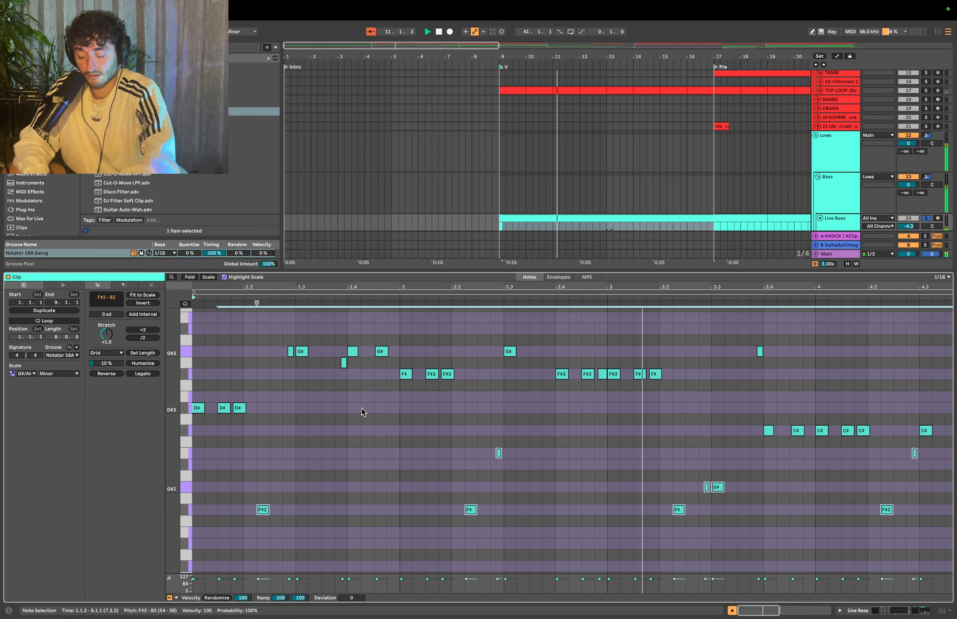
pyautogui.click(223, 408)
pyautogui.press('space')
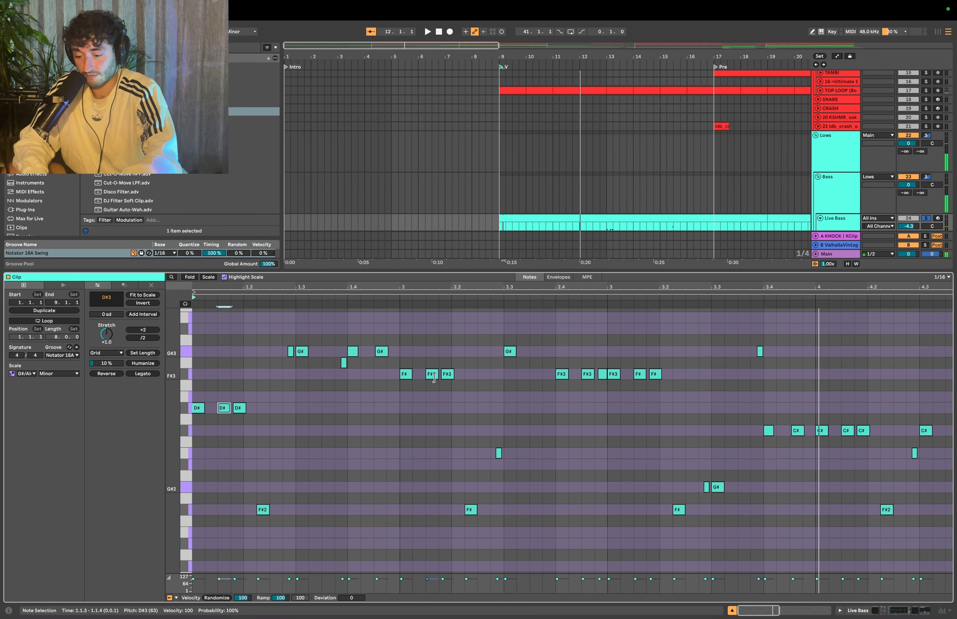
# Try moving the third F#3 note of bar 2 slightly earlier so it starts at 2.1.4
pyautogui.scroll(3, 437, 382)
pyautogui.scroll(2, 437, 382)
pyautogui.click(469, 376)
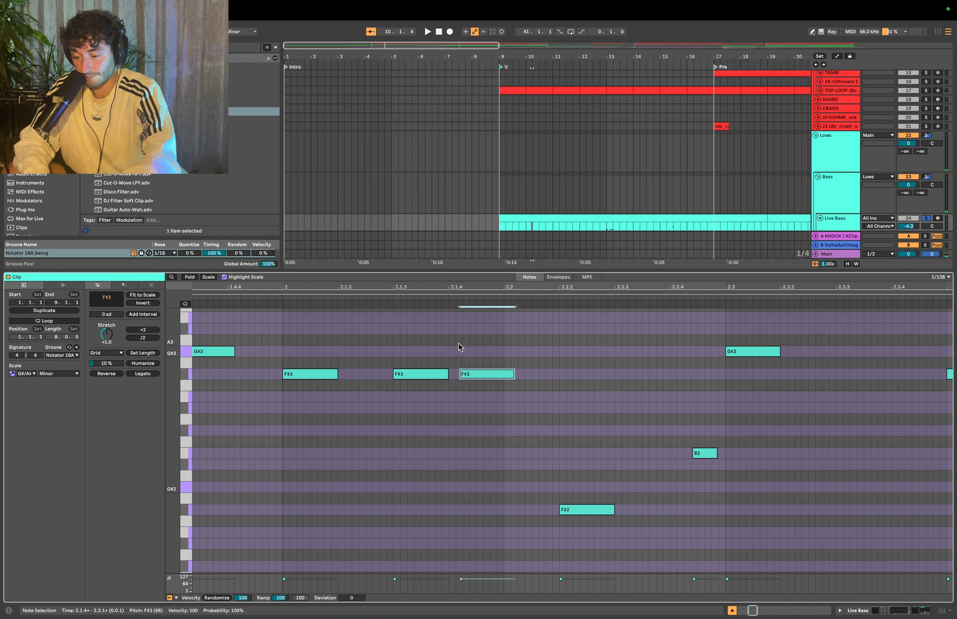
pyautogui.moveTo(465, 375); pyautogui.dragTo(457, 375)
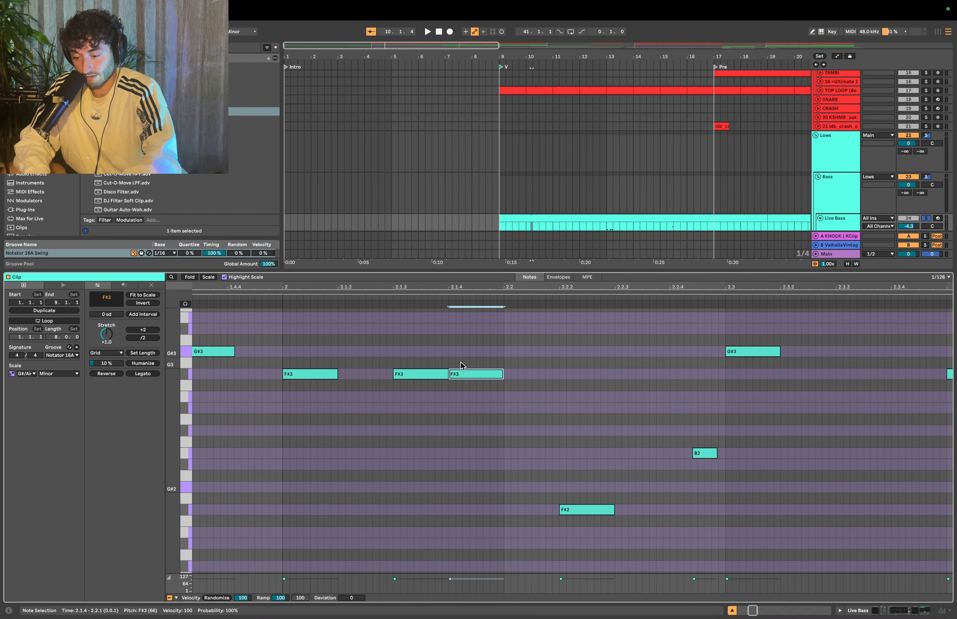
pyautogui.scroll(-1, 475, 387)
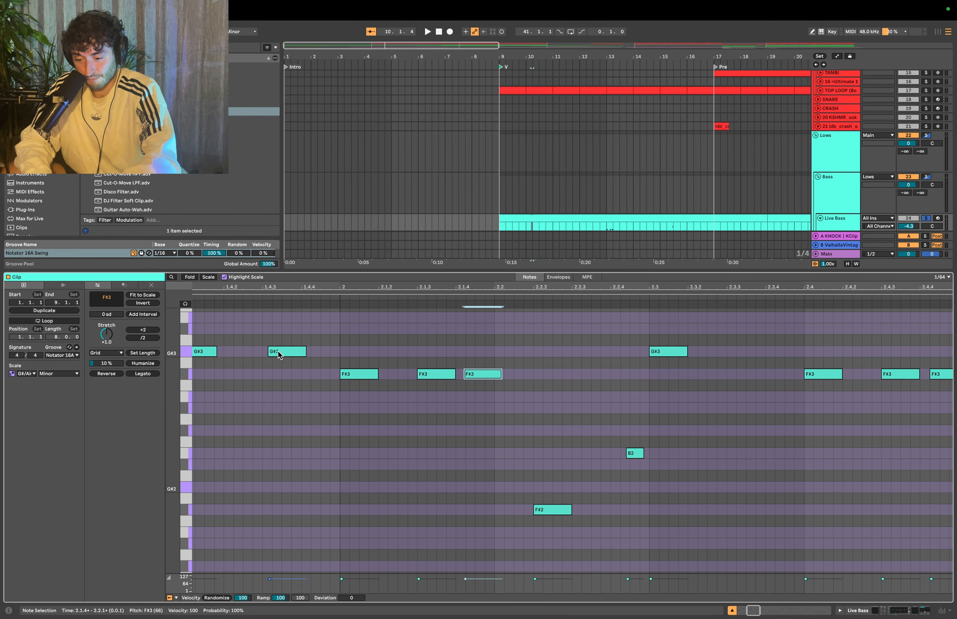
# Select all notes of the bass clip and show its groove choices, pointing at Notator 16A Swing
pyautogui.press('super+a')
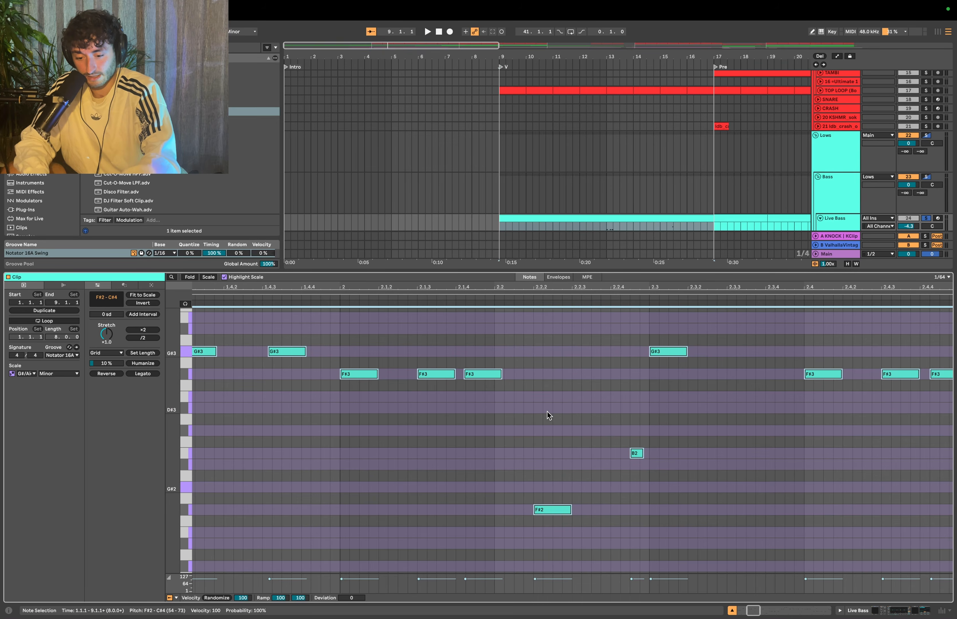
pyautogui.click(63, 355)
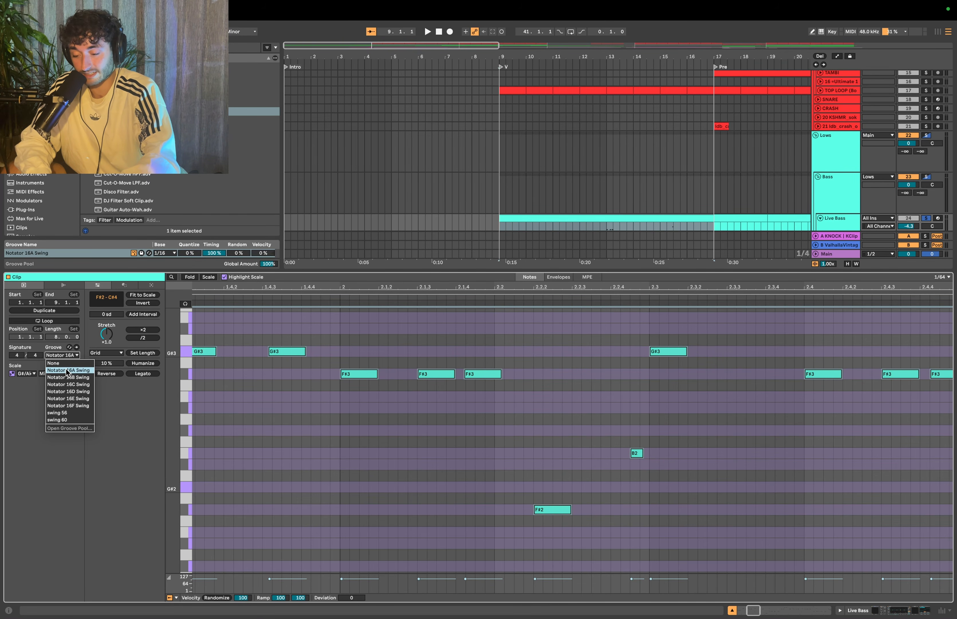
pyautogui.scroll(-5, 342, 330)
# Show the Live Bass track's devices, take the bass tracks out of solo and play the full arrangement
pyautogui.hotkey('shift', 'Tab')
pyautogui.scroll(-4, 540, 236)
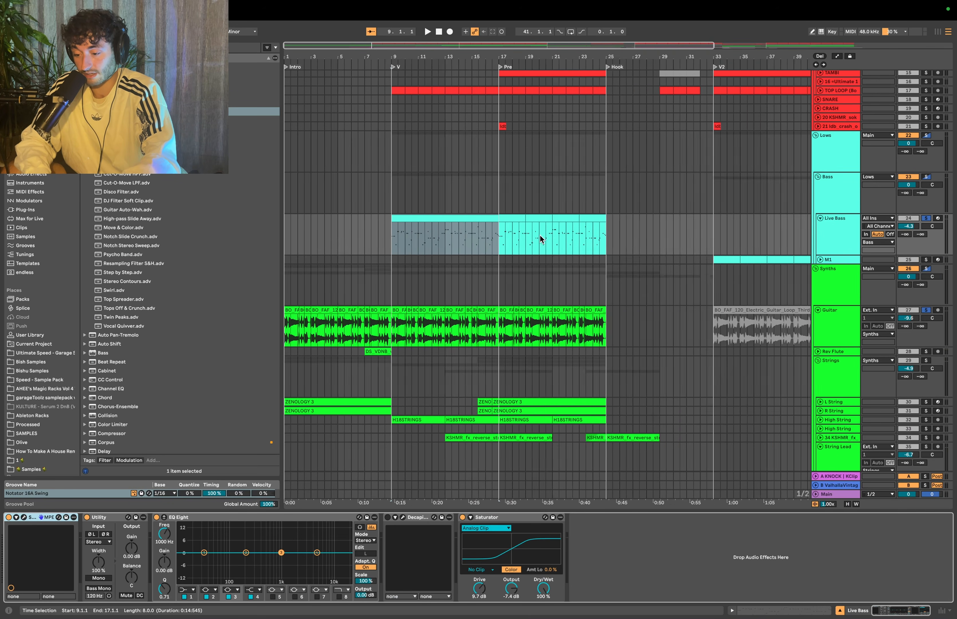
pyautogui.click(843, 230)
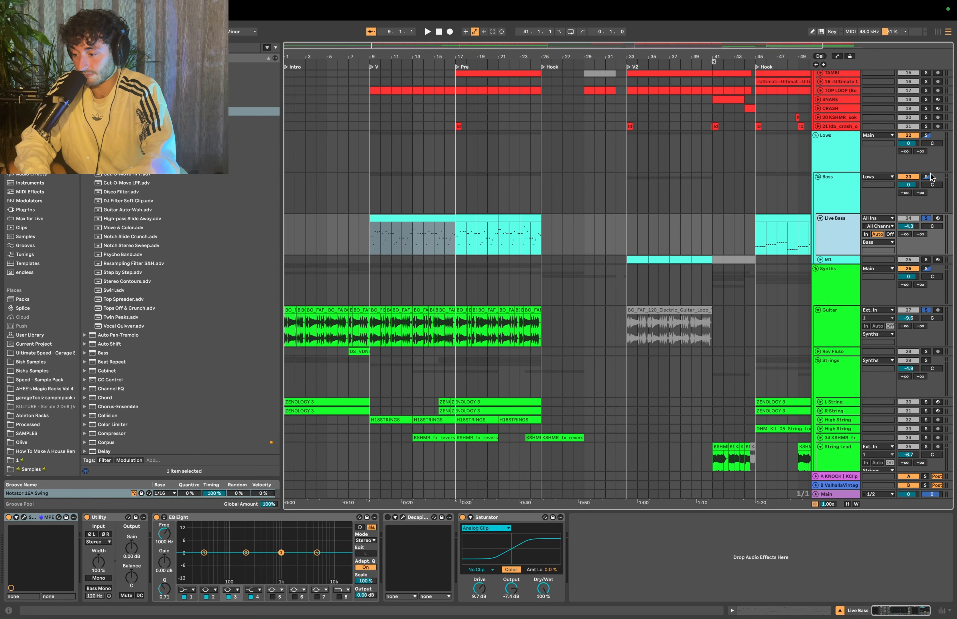
pyautogui.scroll(4, 913, 159)
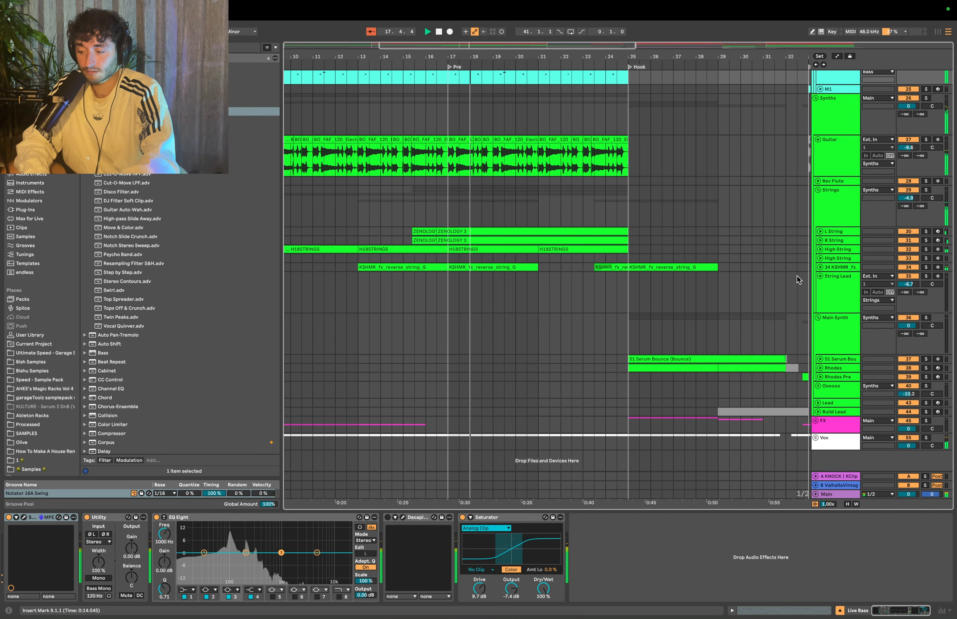
# Unfold the KSHMR reverse string, both High String, R String and L String tracks, and stop playback
pyautogui.click(820, 267)
pyautogui.click(820, 258)
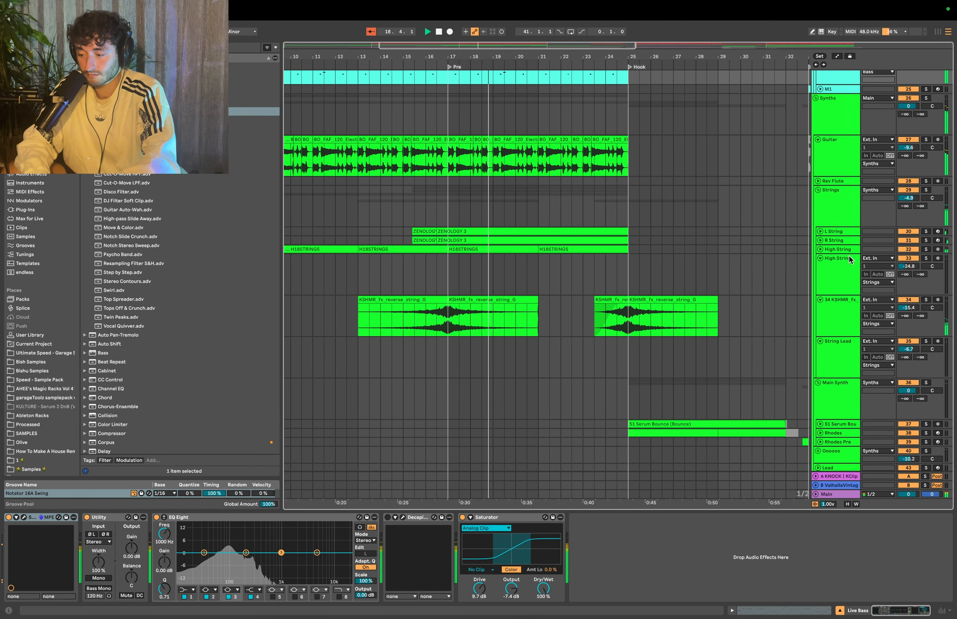
pyautogui.click(820, 249)
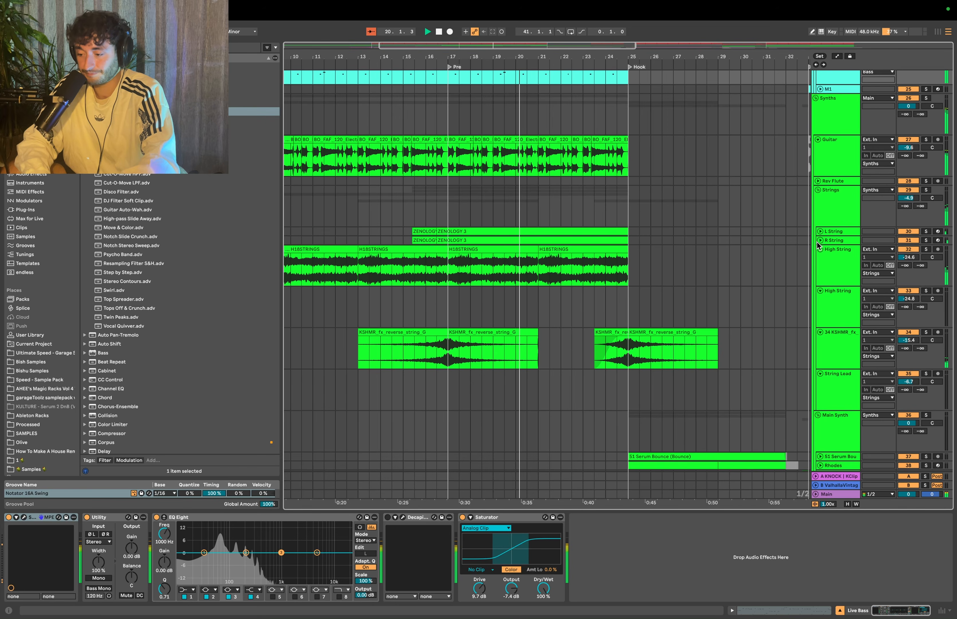
pyautogui.click(821, 240)
pyautogui.click(820, 231)
pyautogui.scroll(-3, 485, 252)
pyautogui.scroll(-1, 484, 251)
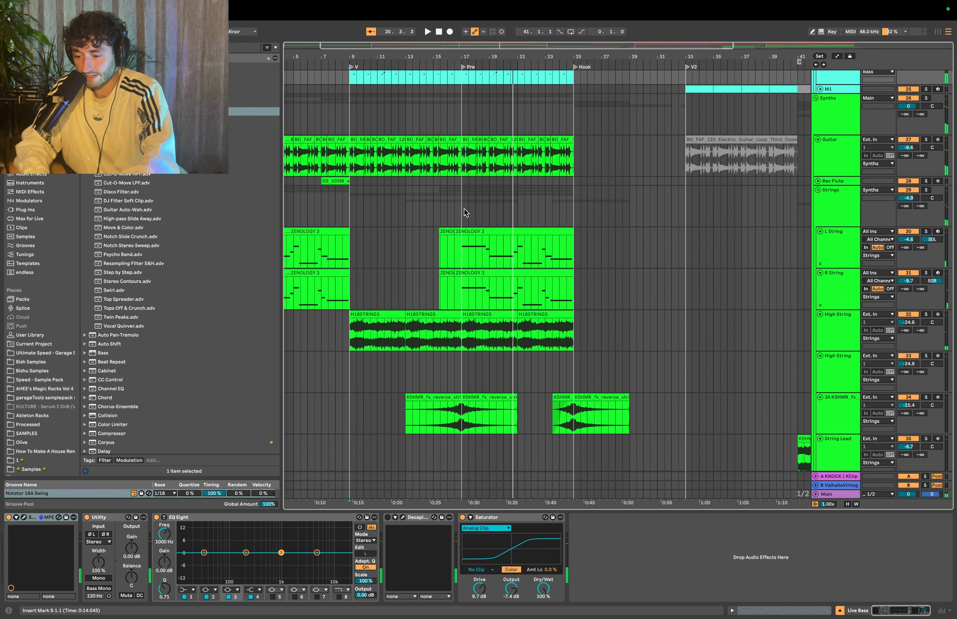
# Select the L String track at bar 17, followed by the High String clips from bar 17 to bar 25
pyautogui.click(464, 200)
pyautogui.click(839, 258)
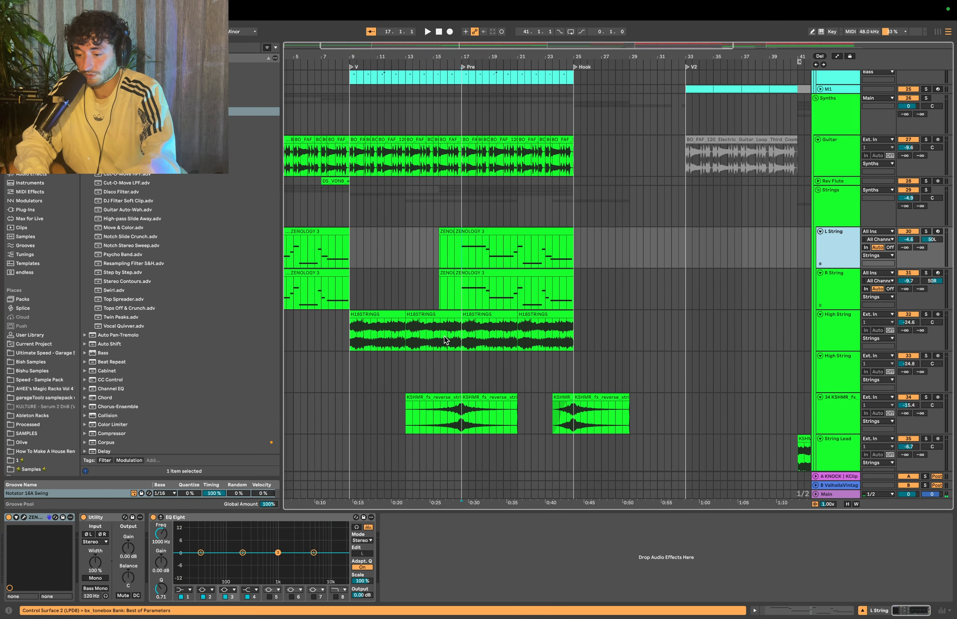
pyautogui.keyDown('shift'); pyautogui.click(565, 326); pyautogui.keyUp('shift')
pyautogui.click(826, 329)
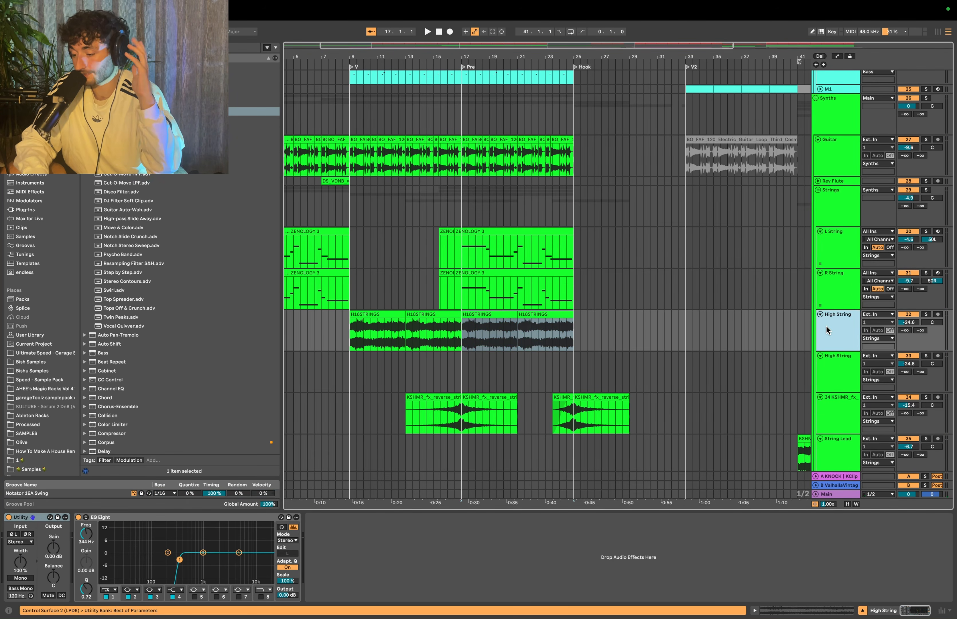
# Solo the upper High String track and play its H18STRINGS clip from bar 17
pyautogui.click(927, 315)
pyautogui.click(483, 315)
pyautogui.click(848, 334)
pyautogui.press('space')
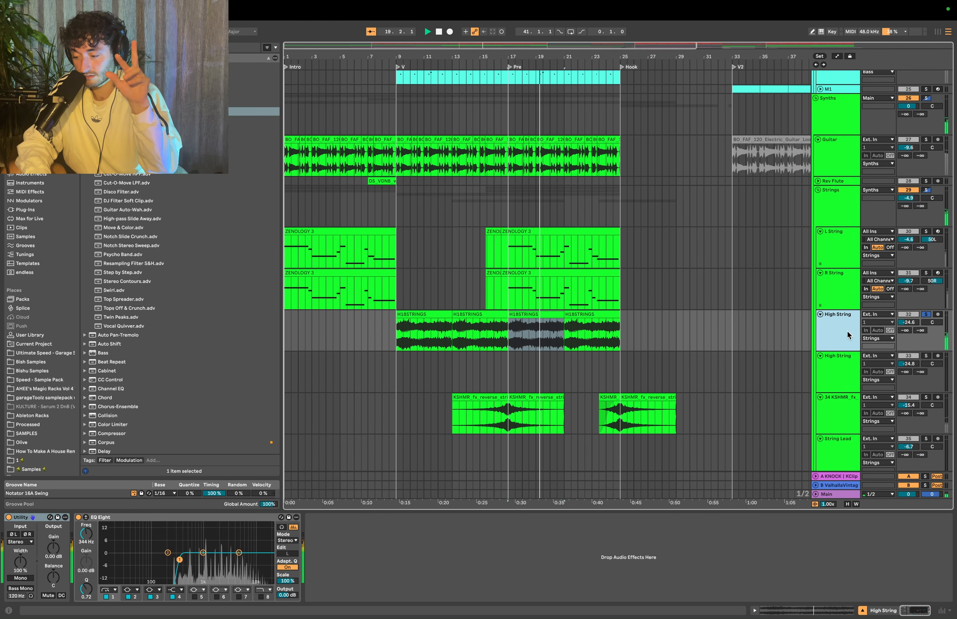
# Solo the KSHMR reverse string track, play it from bar 16 and stop playback
pyautogui.click(846, 405)
pyautogui.click(926, 397)
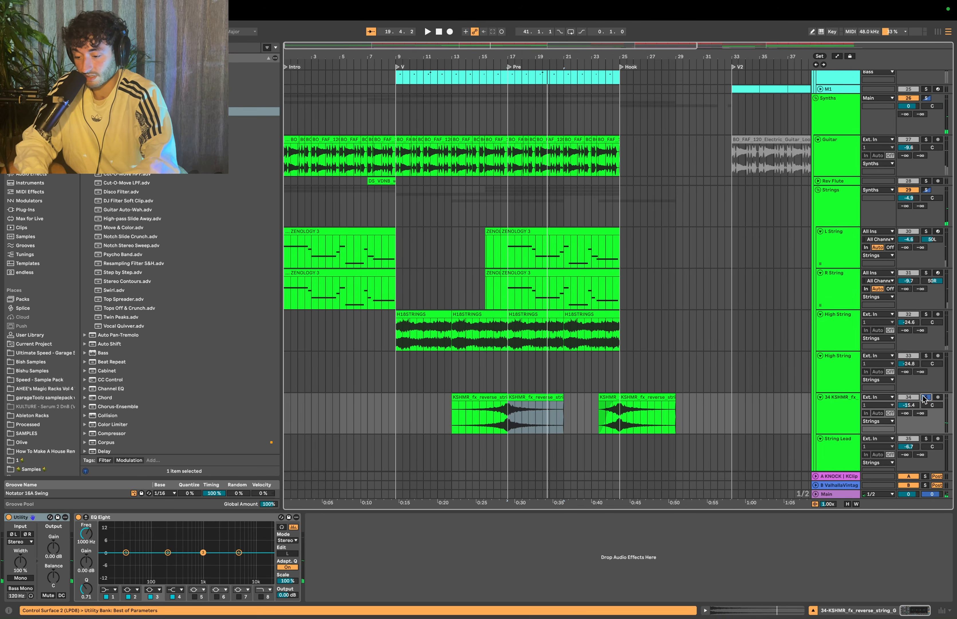
pyautogui.click(495, 408)
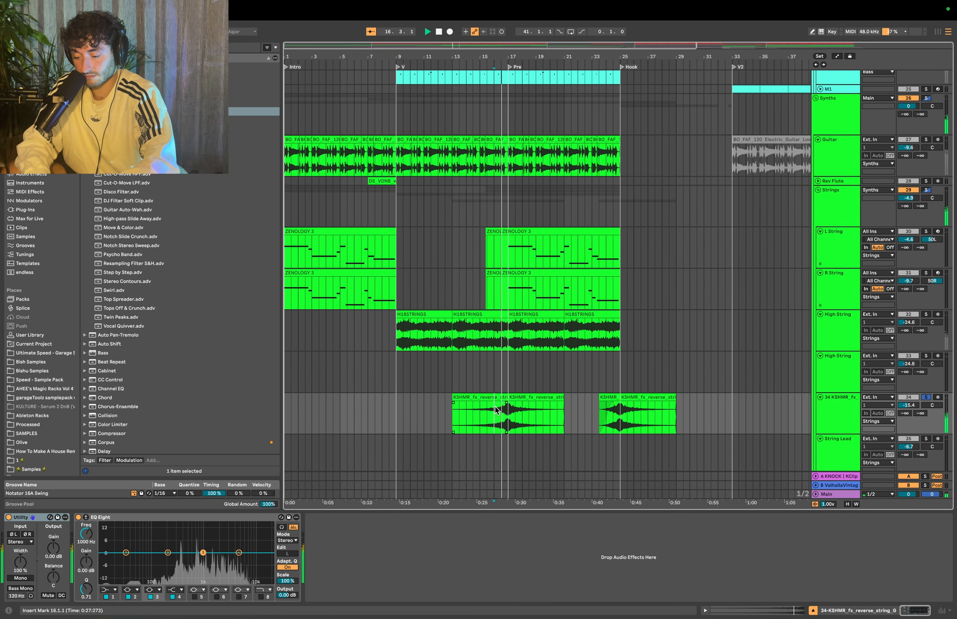
pyautogui.scroll(-3, 496, 407)
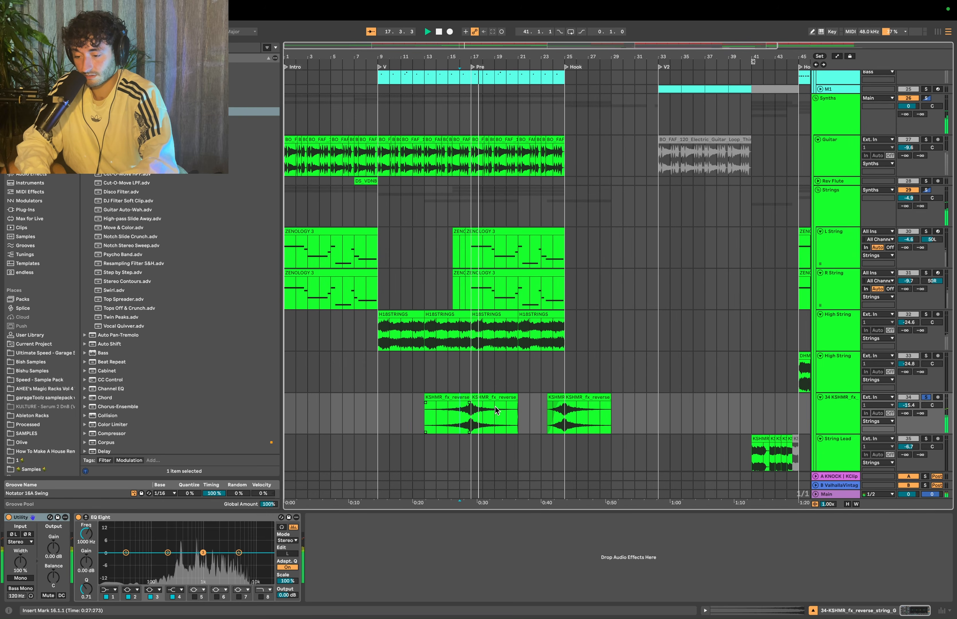
pyautogui.press('space')
# Solo the Strings group together with the Guitar track and select the L and R String clips from bar 17 to bar 25
pyautogui.click(926, 190)
pyautogui.keyDown('super'); pyautogui.click(925, 139); pyautogui.keyUp('super')
pyautogui.click(475, 283)
pyautogui.moveTo(472, 241); pyautogui.dragTo(565, 273)
# Select the High String clips from bar 17 to bar 25, followed by the L and R String clips over the same bars
pyautogui.click(456, 246)
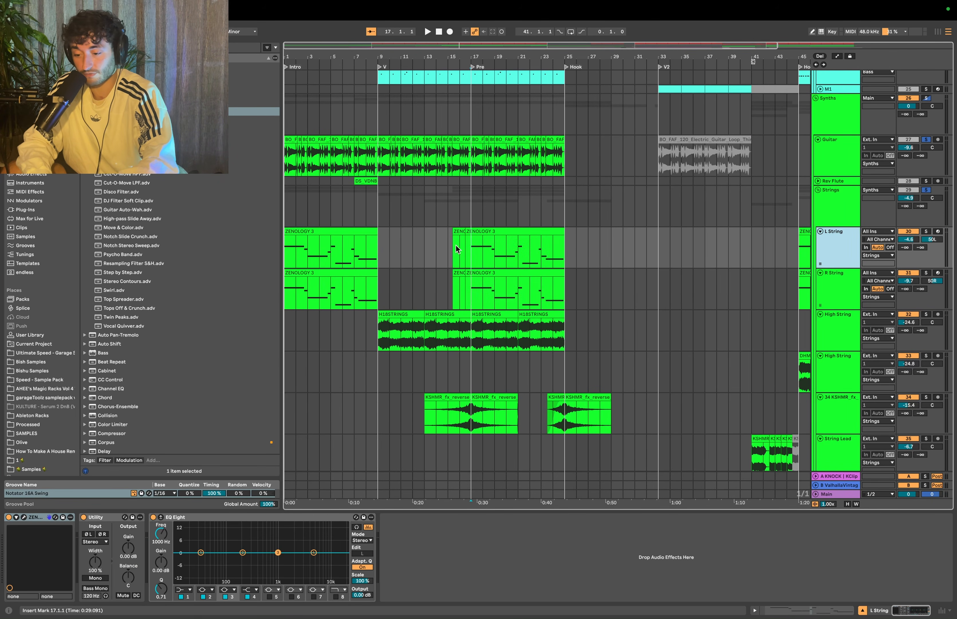
pyautogui.click(471, 242)
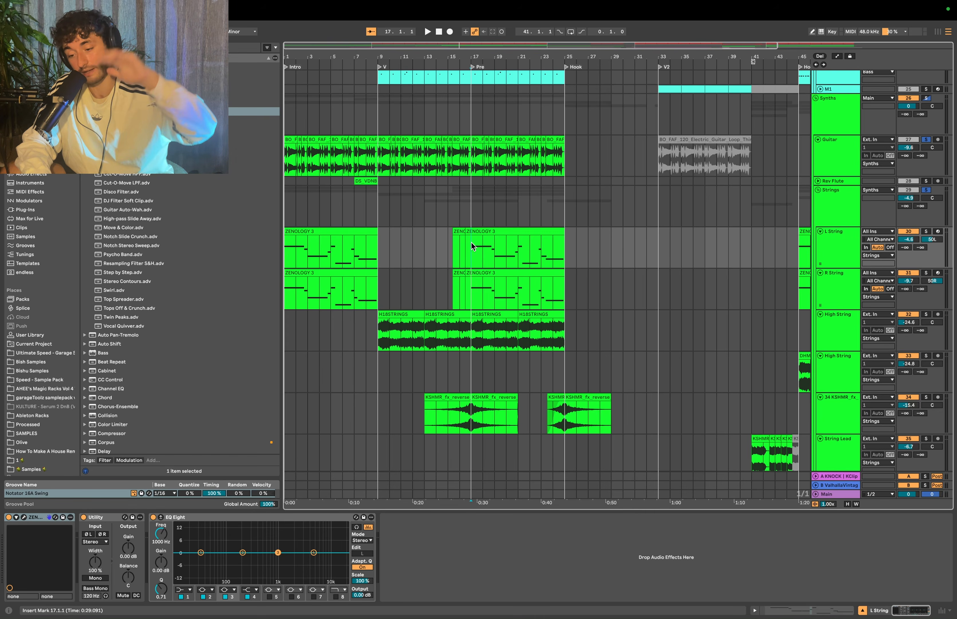
pyautogui.moveTo(471, 327); pyautogui.dragTo(565, 316)
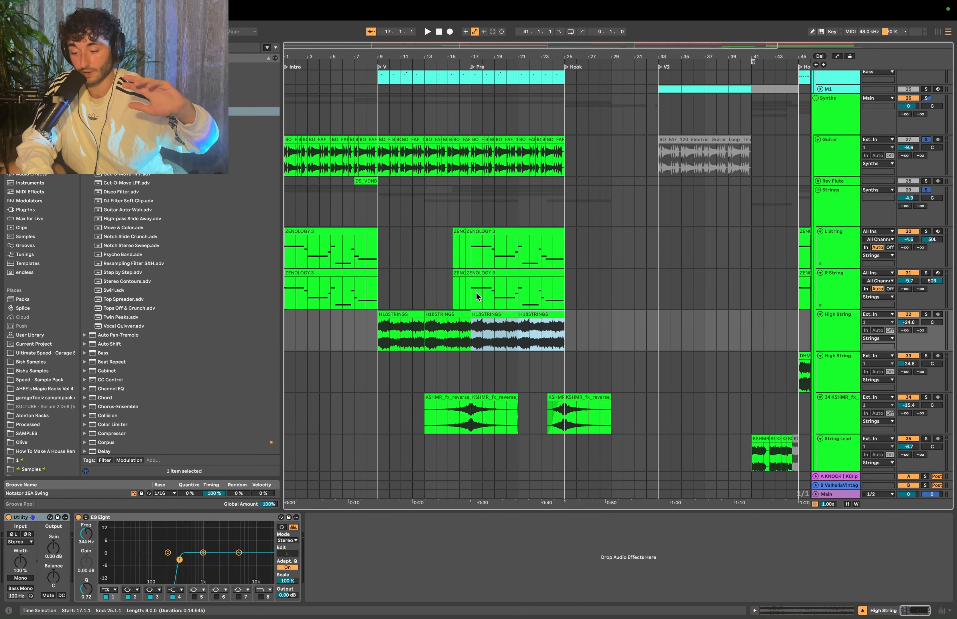
pyautogui.moveTo(471, 286); pyautogui.dragTo(561, 236)
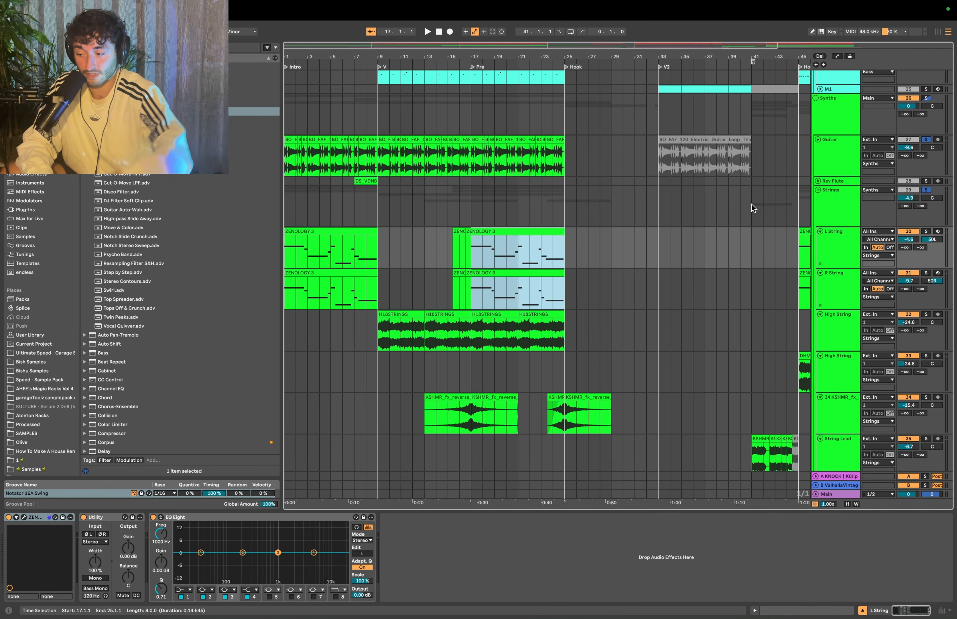
# Solo only the Synths group and play it from bar 17
pyautogui.click(930, 100)
pyautogui.click(470, 120)
pyautogui.press('space')
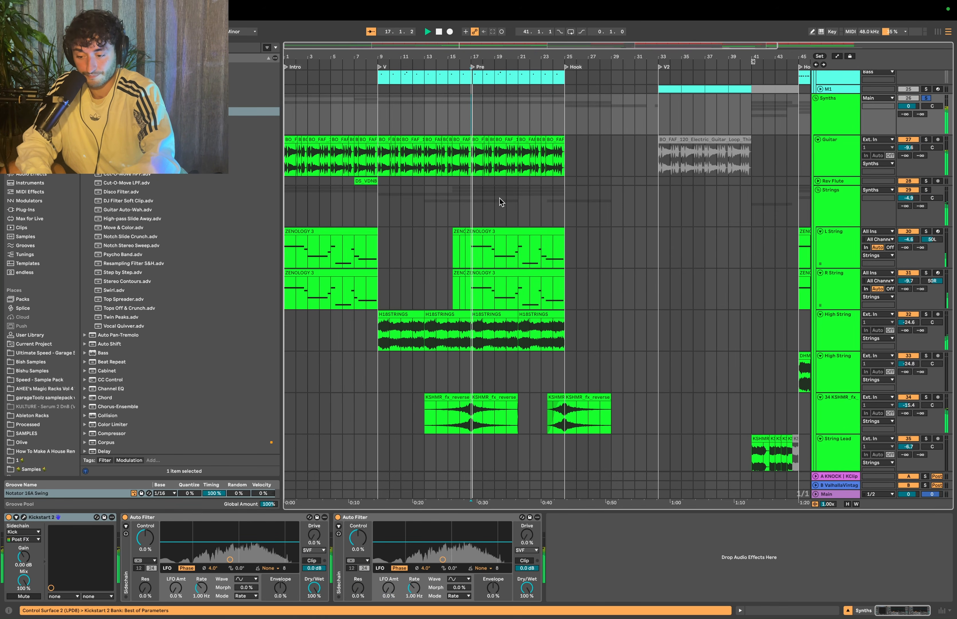
# Select the L String clip in the Pre section, place the insert marker at bar 19 and examine the string notes during playback
pyautogui.click(512, 247)
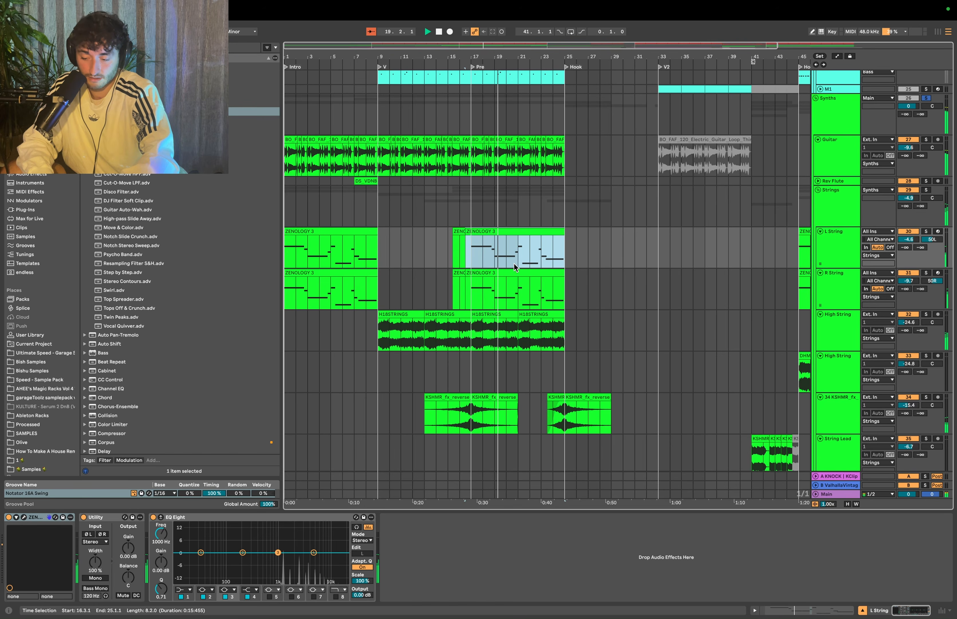
pyautogui.click(495, 255)
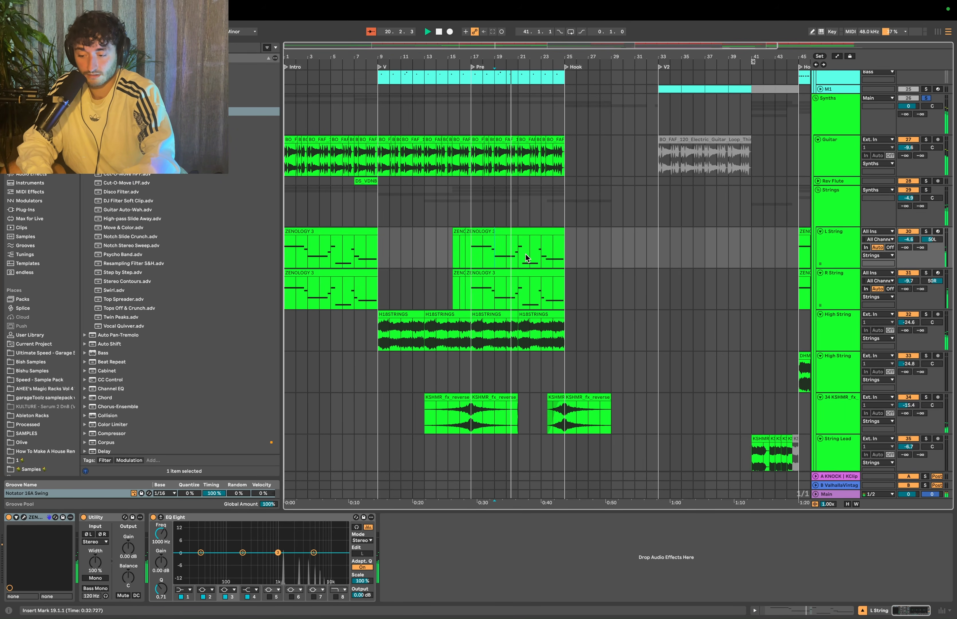
pyautogui.scroll(5, 527, 255)
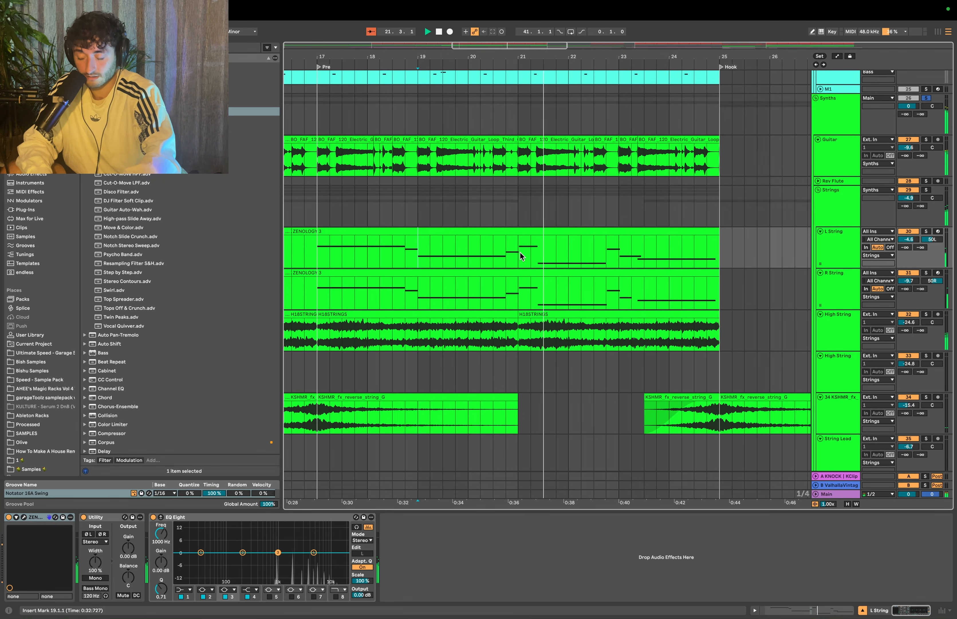
pyautogui.scroll(-1, 521, 253)
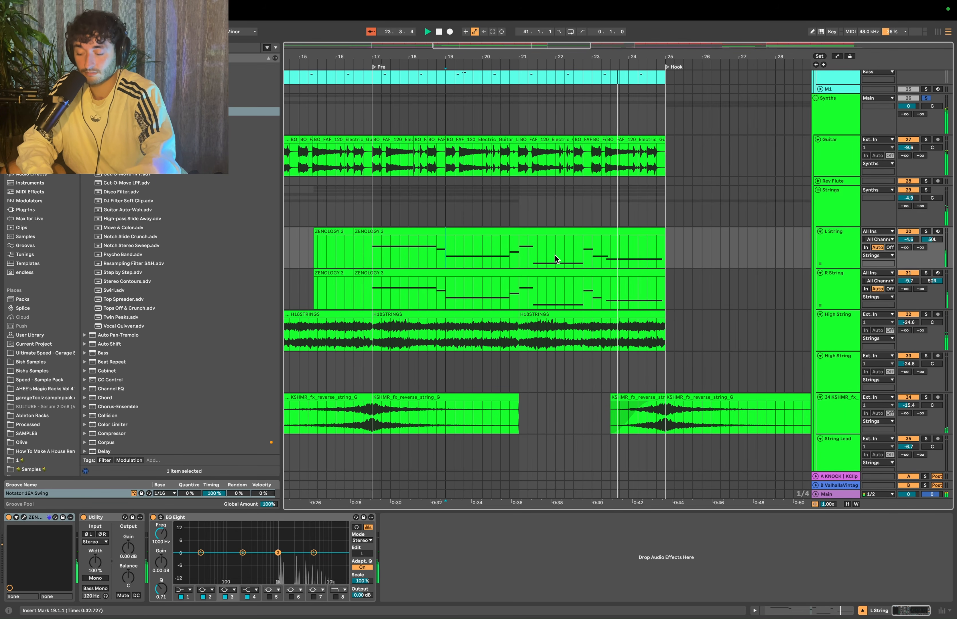
pyautogui.scroll(-2, 555, 255)
pyautogui.scroll(-1, 505, 253)
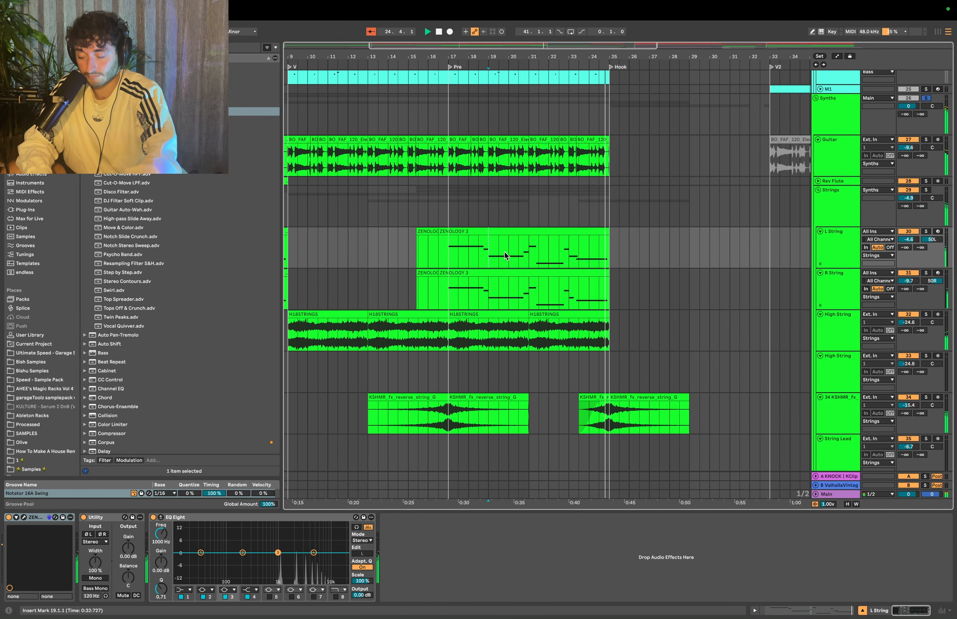
# Select the L and R String parts from bar 17 to bar 25, and finally both tracks' range from bar 10 to bar 17
pyautogui.scroll(-3, 475, 255)
pyautogui.moveTo(422, 242); pyautogui.dragTo(492, 284)
pyautogui.moveTo(424, 301); pyautogui.dragTo(492, 238)
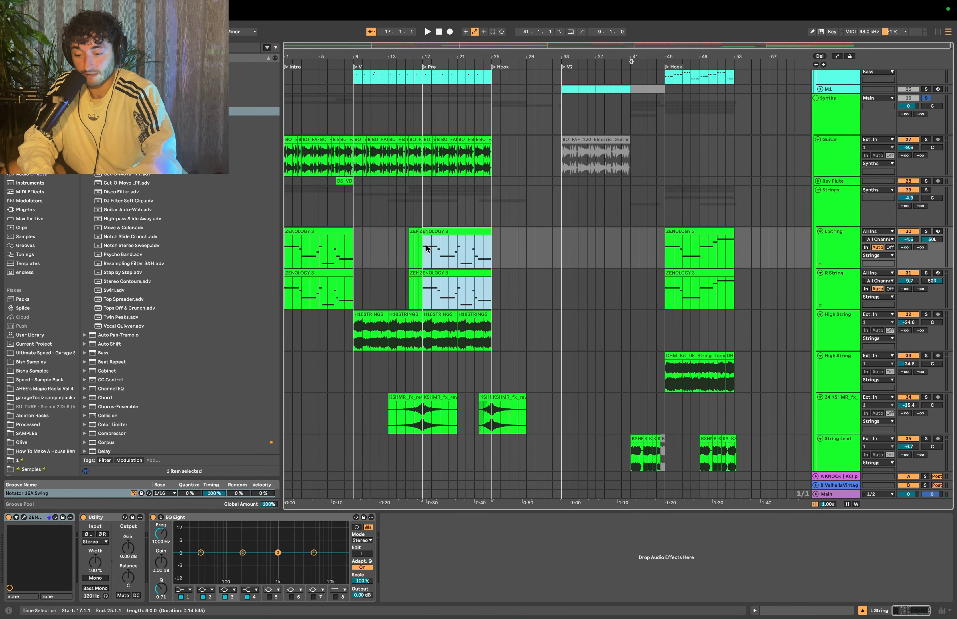
pyautogui.moveTo(356, 236); pyautogui.dragTo(490, 232)
pyautogui.click(450, 231)
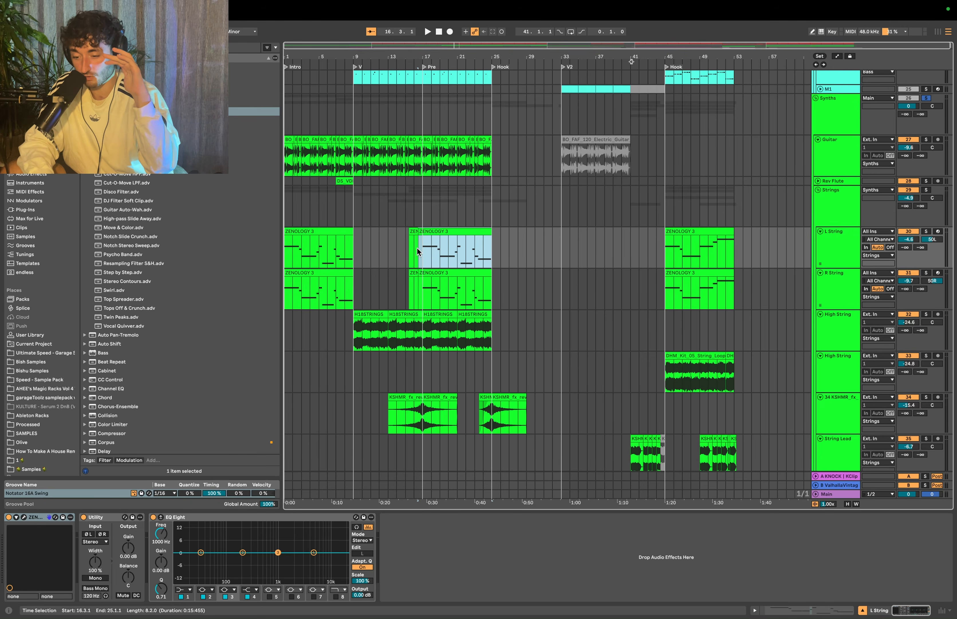
pyautogui.moveTo(418, 245); pyautogui.dragTo(365, 296)
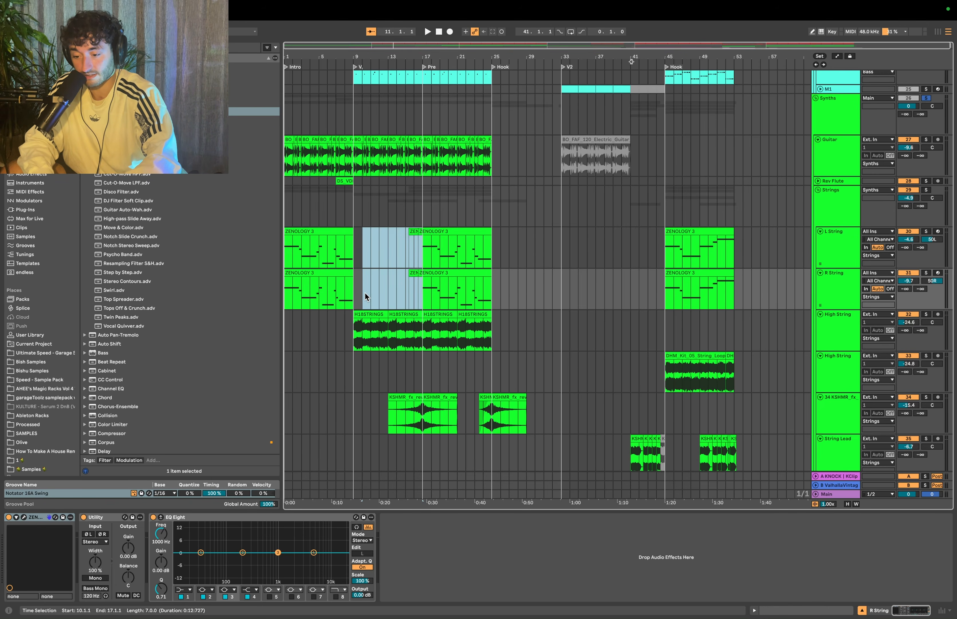
# Play the song from bar 17 without the Synths solo, following it into the Hook and down to the Main Synth tracks
pyautogui.click(427, 252)
pyautogui.press('space')
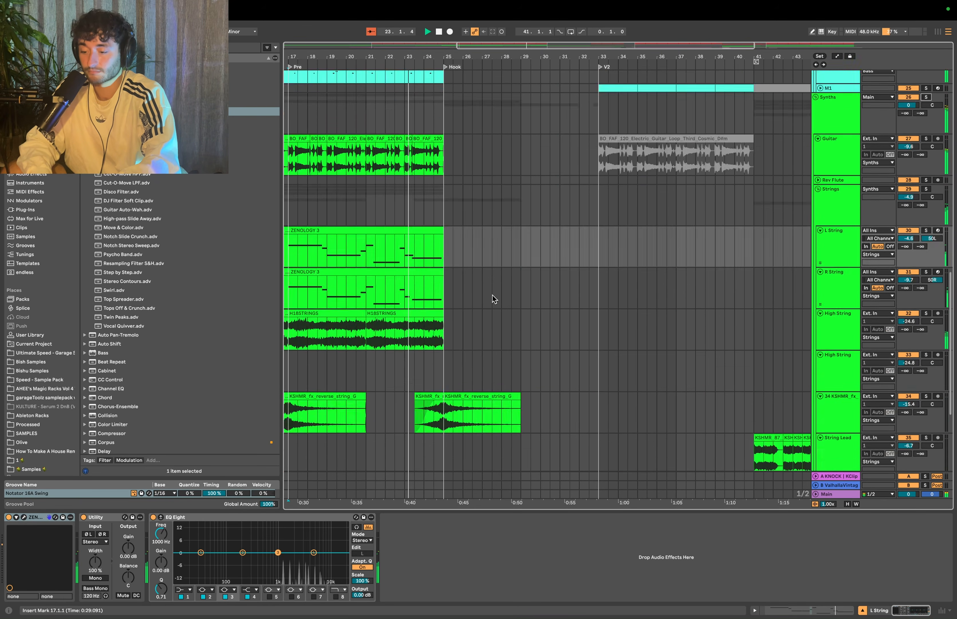
pyautogui.scroll(-5, 492, 295)
pyautogui.click(430, 290)
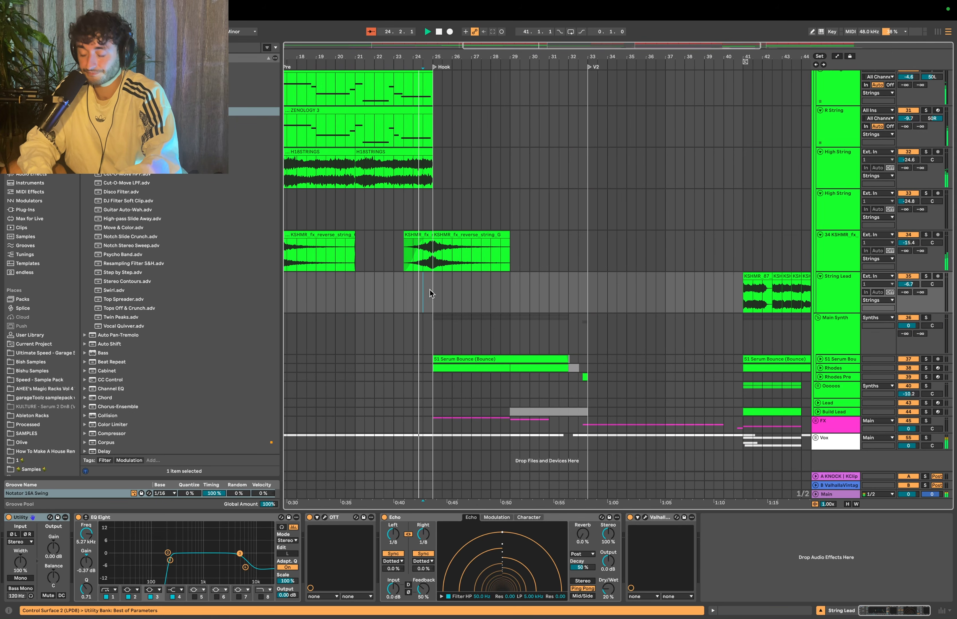
pyautogui.scroll(3, 430, 290)
pyautogui.hscroll(1, 430, 289)
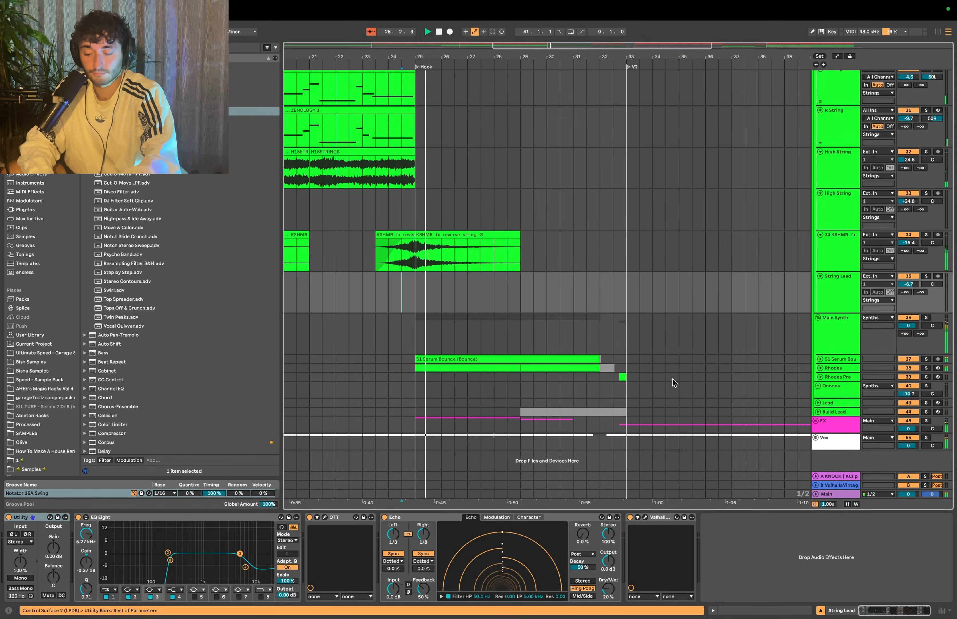
# Unfold the Rhodes track and select its first Hook clip, from bar 25 to bar 32
pyautogui.click(820, 368)
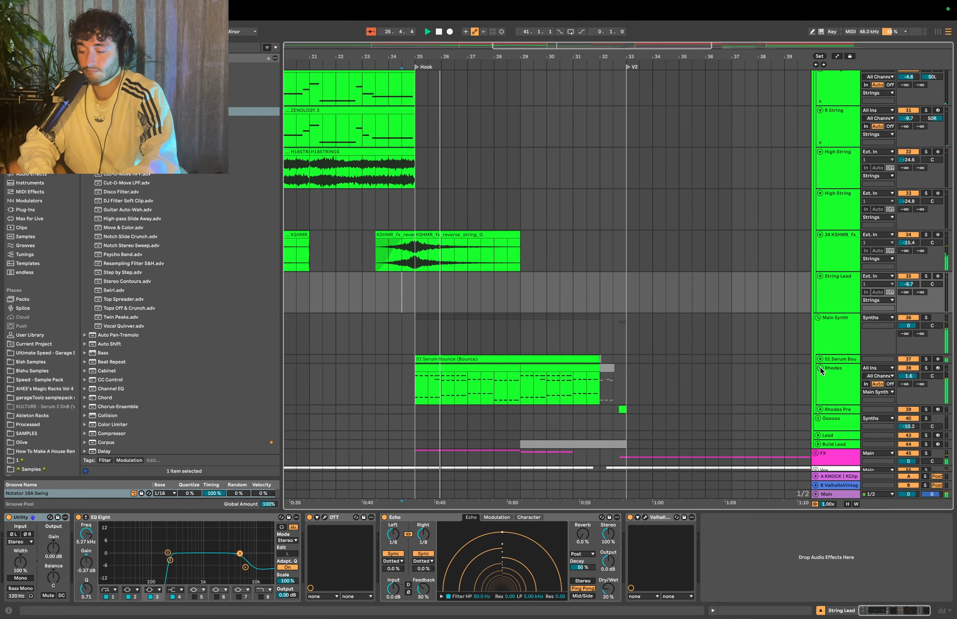
pyautogui.click(471, 372)
pyautogui.scroll(-3, 483, 342)
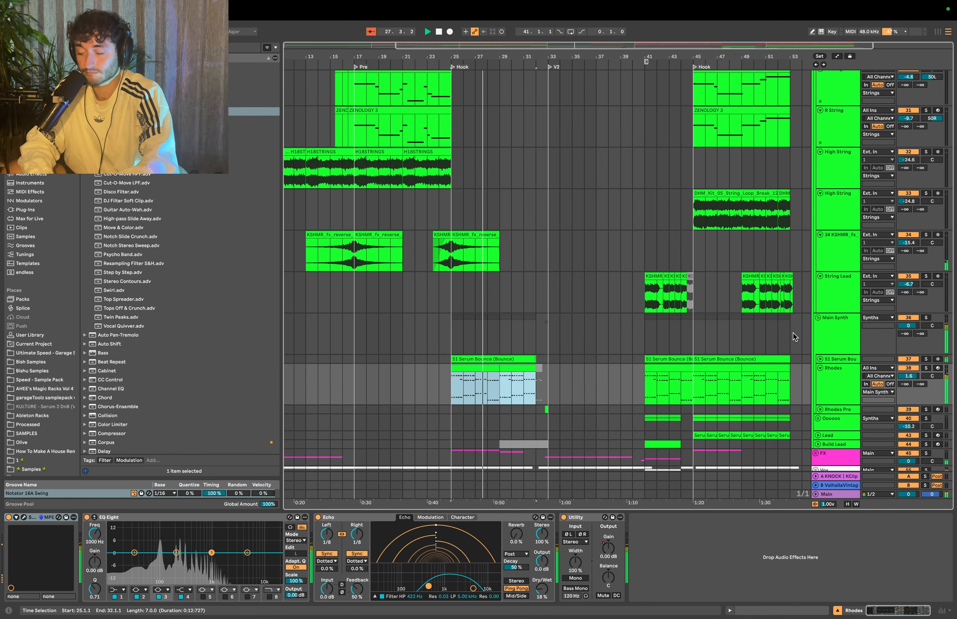
# Open the two Rhodes clips of the first Hook in the note editor with their full pitch range in view
pyautogui.press('super+e')
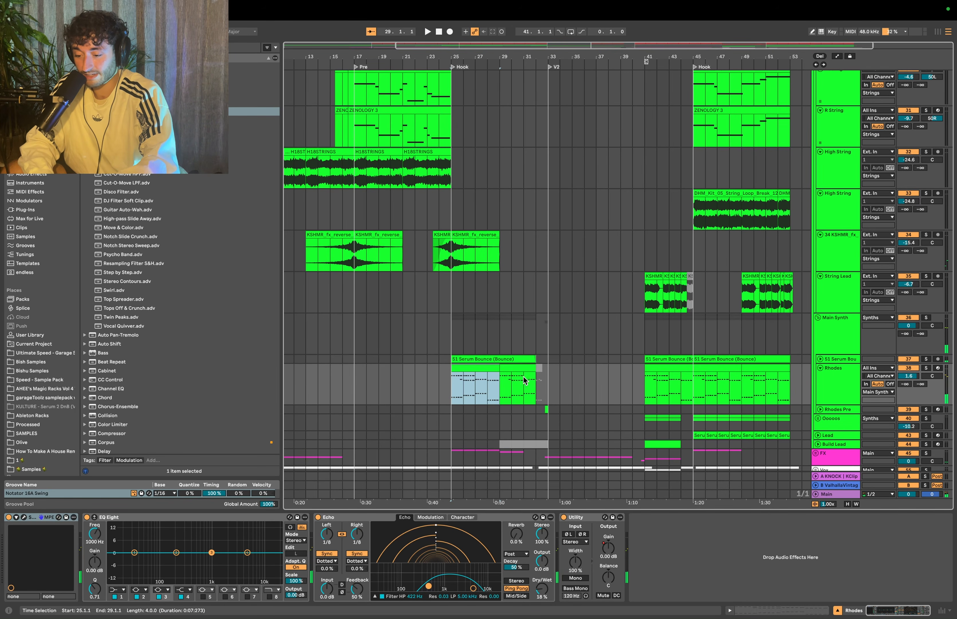
pyautogui.doubleClick(519, 367)
pyautogui.scroll(5, 383, 423)
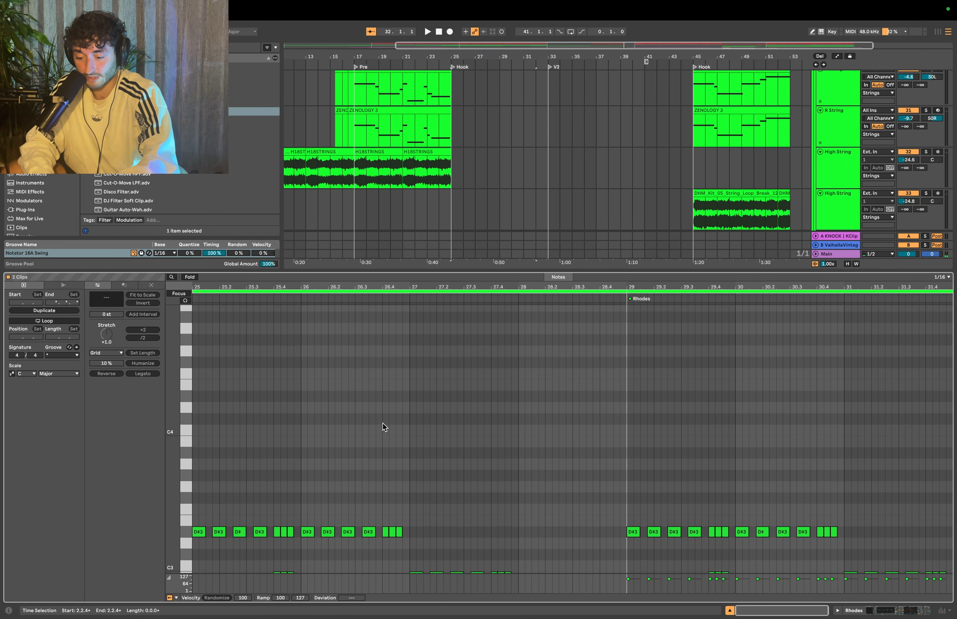
pyautogui.scroll(-10, 383, 424)
pyautogui.moveTo(179, 425); pyautogui.dragTo(163, 425)
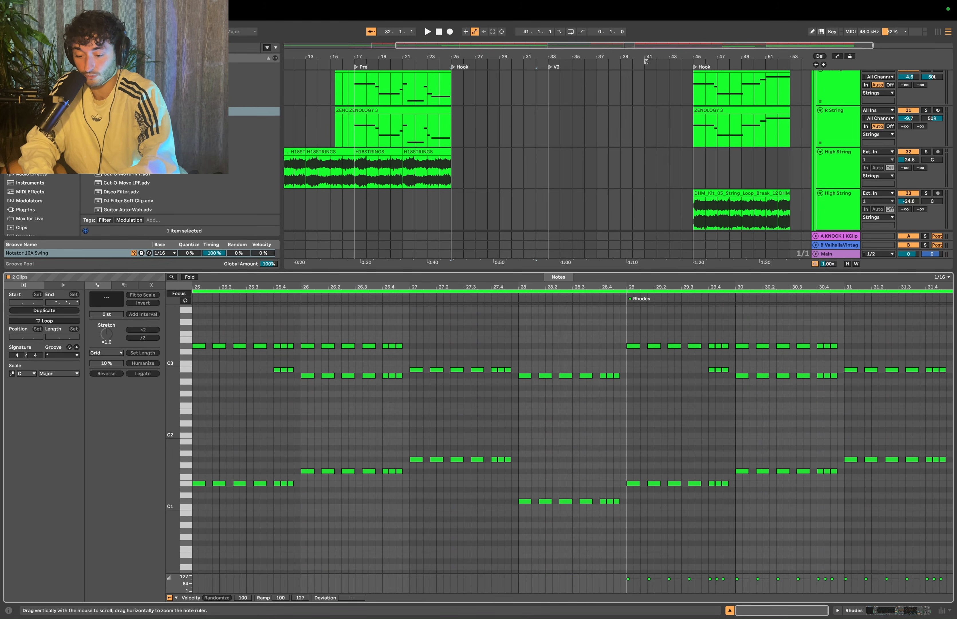
# Select the Rhodes bass notes of bars 25 to 28 one chord at a time, passing through E1, F#1, G#1 and C#1
pyautogui.moveTo(322, 508); pyautogui.dragTo(194, 507)
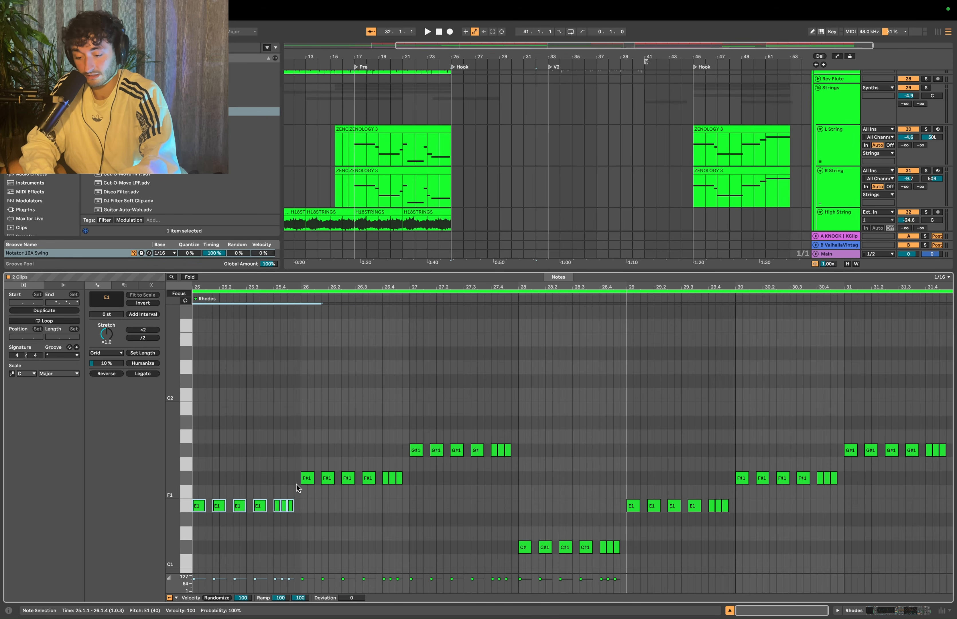
pyautogui.moveTo(296, 483); pyautogui.dragTo(602, 436)
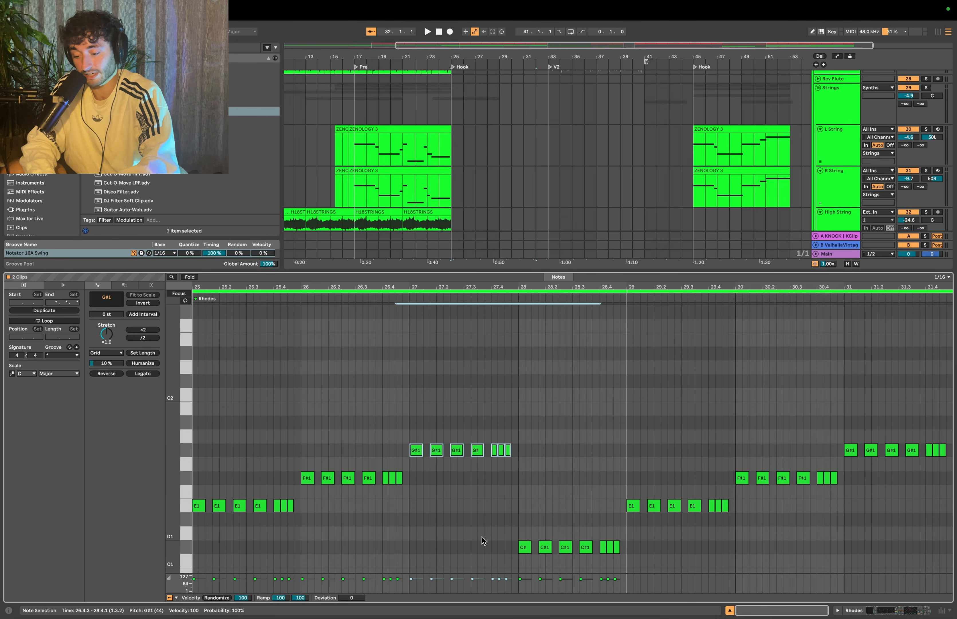
pyautogui.moveTo(478, 538); pyautogui.dragTo(640, 550)
pyautogui.moveTo(311, 504); pyautogui.dragTo(194, 506)
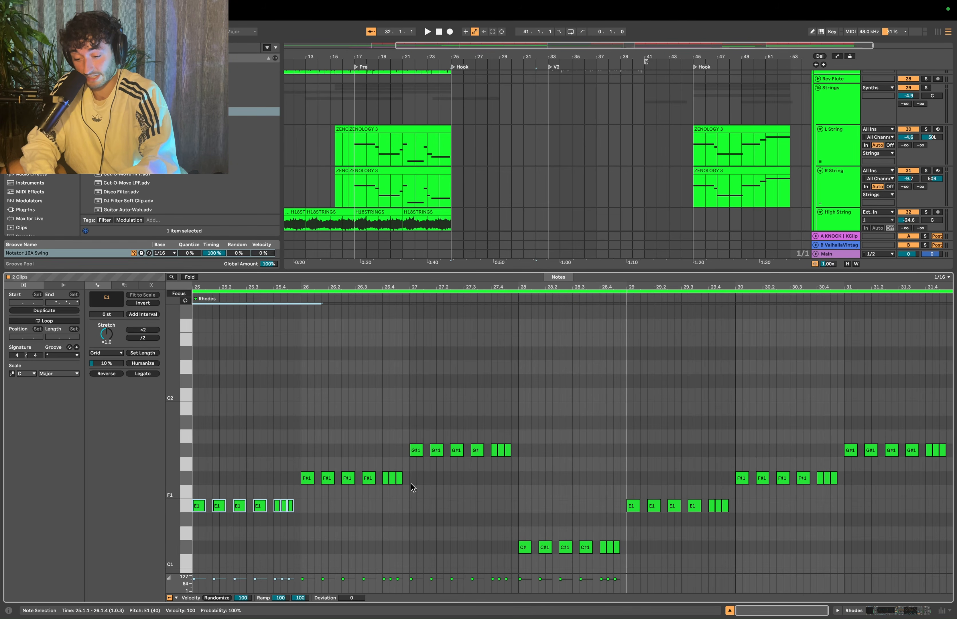
pyautogui.moveTo(411, 483); pyautogui.dragTo(284, 487)
pyautogui.moveTo(567, 449); pyautogui.dragTo(374, 449)
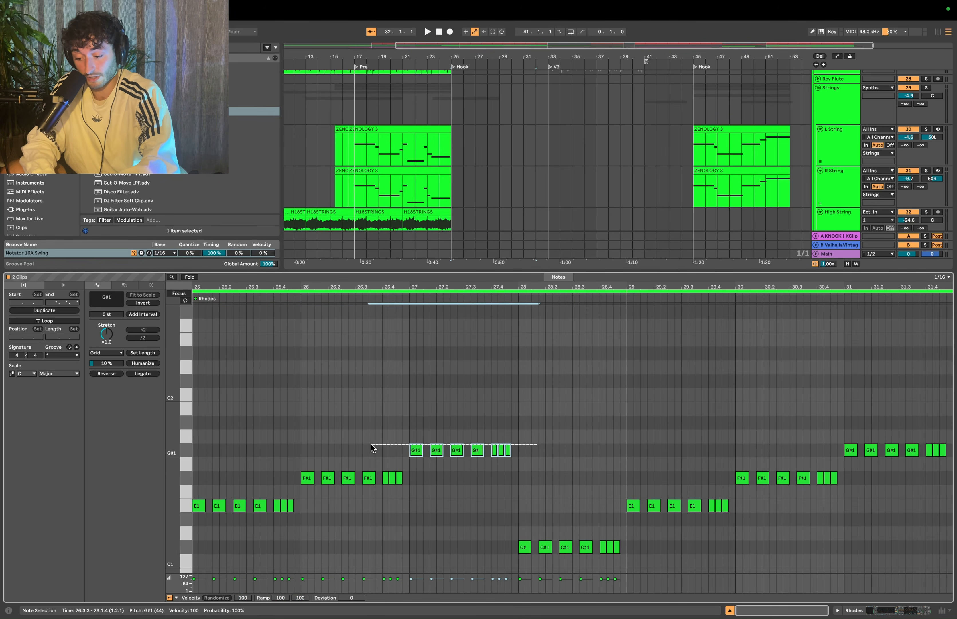
pyautogui.moveTo(512, 506); pyautogui.dragTo(624, 557)
pyautogui.moveTo(623, 555); pyautogui.dragTo(620, 556)
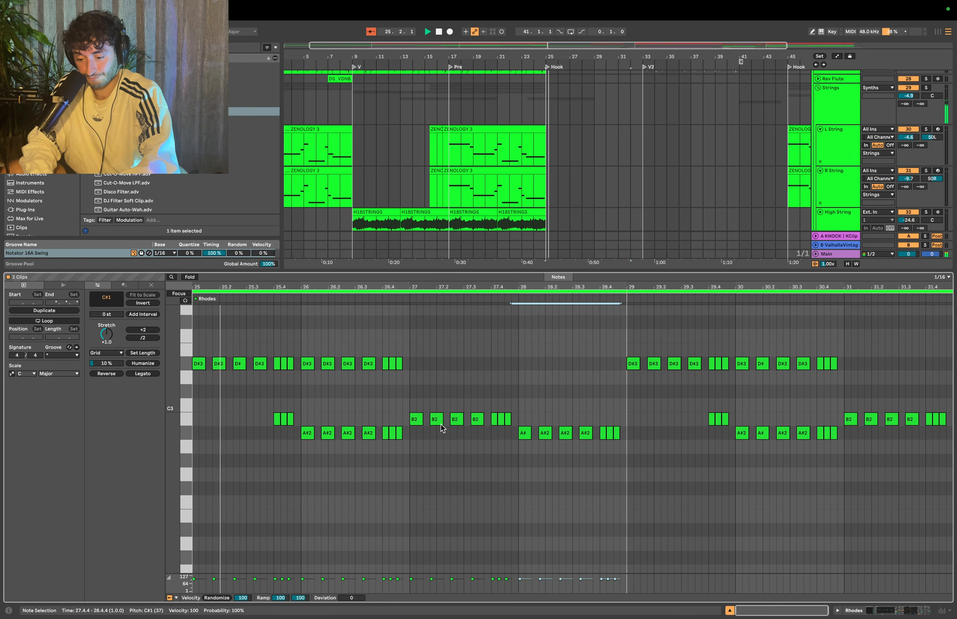
# Play the Rhodes part from bar 25 through bar 26 with both bass and upper notes in view, and stop playback
pyautogui.scroll(-5, 441, 424)
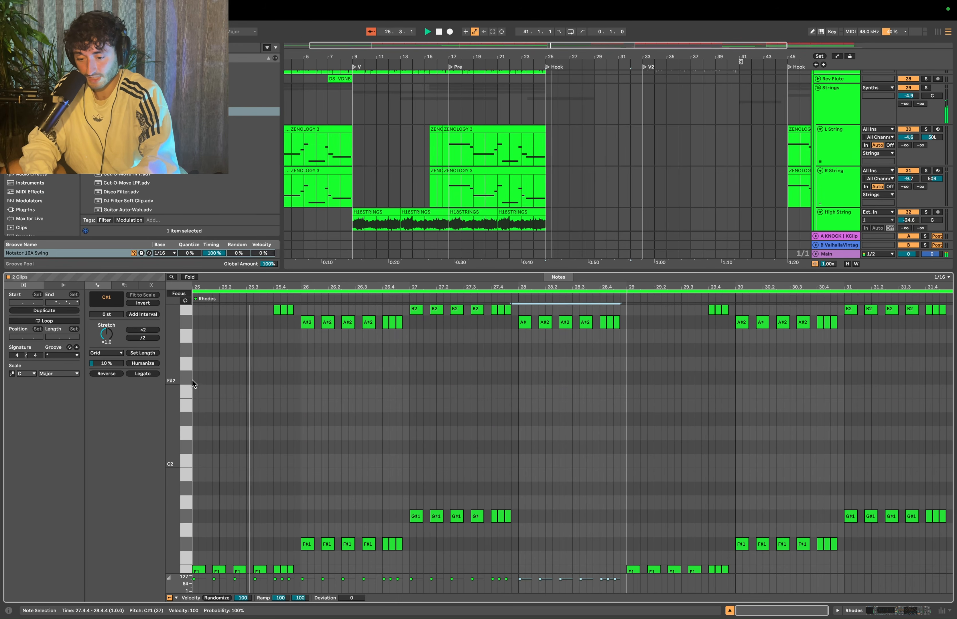
pyautogui.moveTo(173, 380); pyautogui.dragTo(140, 380)
pyautogui.scroll(2, 305, 376)
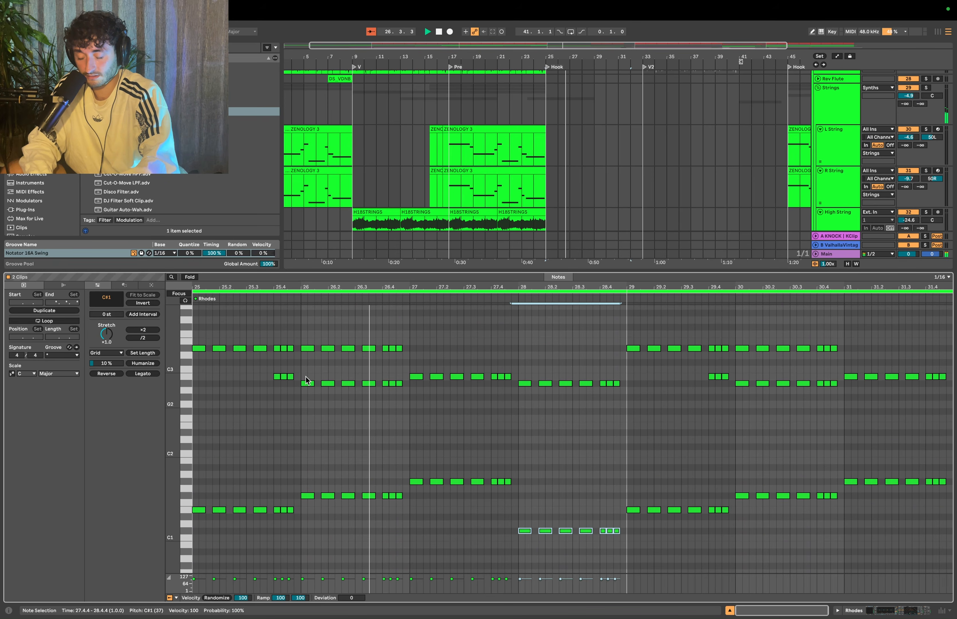
pyautogui.press('space')
# Select all upper Rhodes notes, A#2 to D#3, across bars 25 to 31, deactivate them and reactivate them
pyautogui.moveTo(301, 523); pyautogui.dragTo(538, 483)
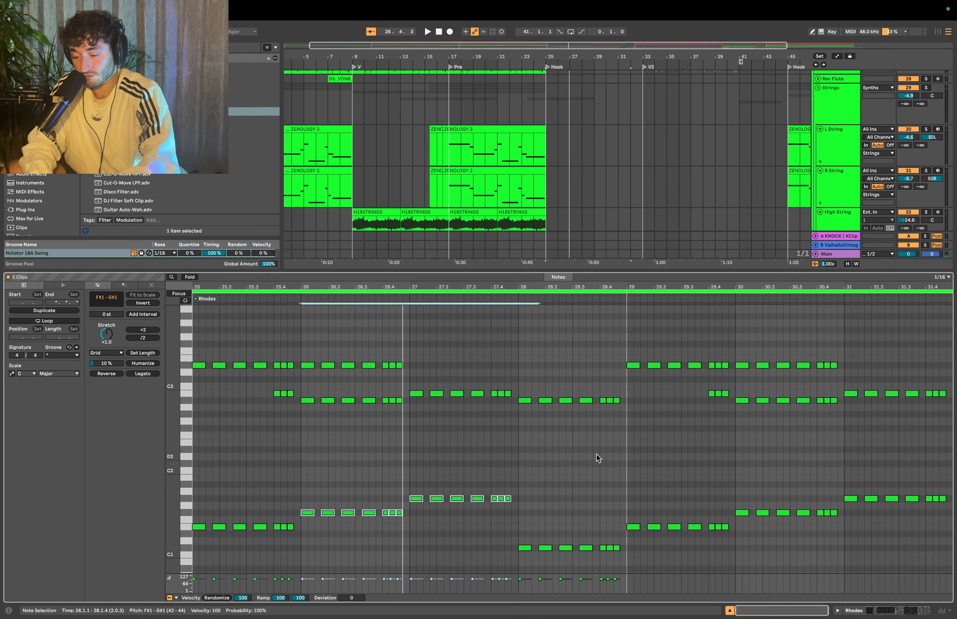
pyautogui.scroll(1, 597, 455)
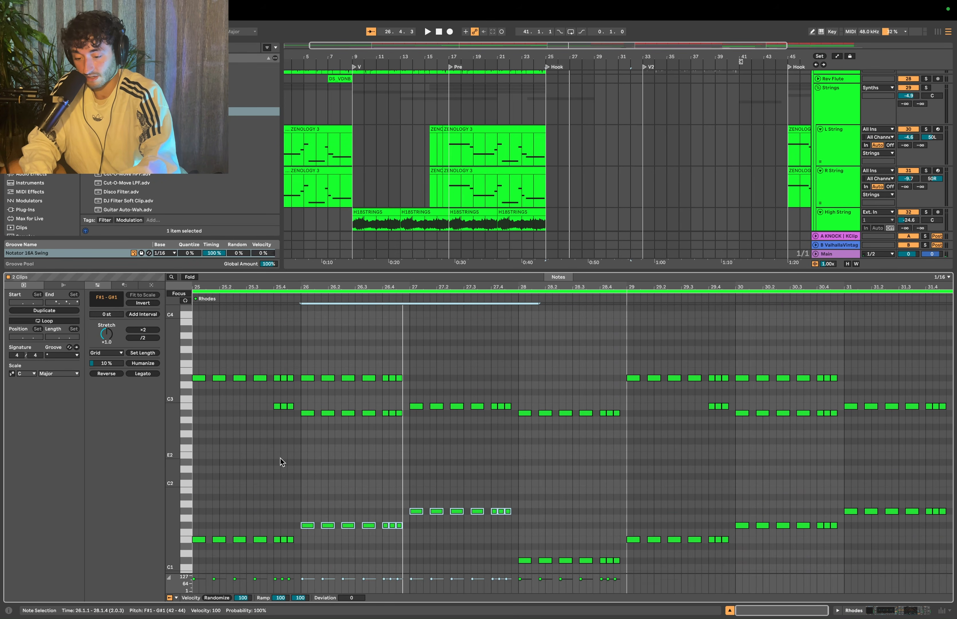
pyautogui.moveTo(195, 455); pyautogui.dragTo(956, 316)
pyautogui.press('0')
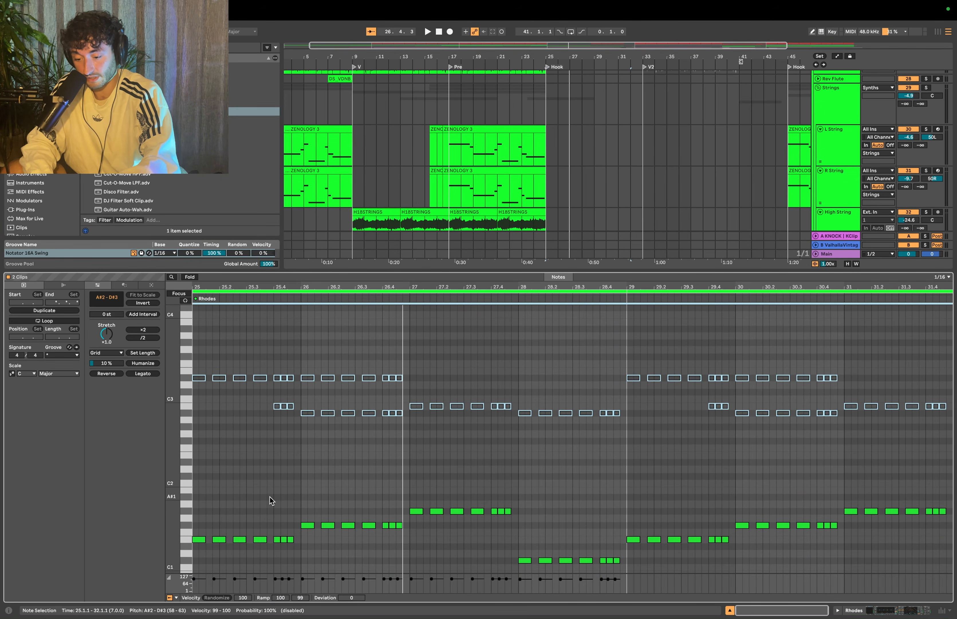
pyautogui.press('0')
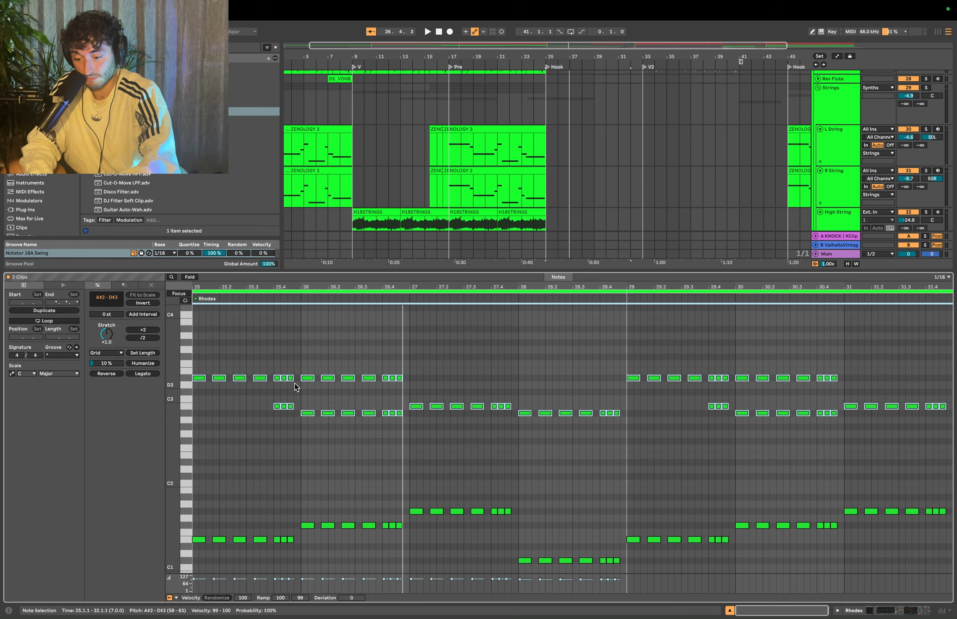
# Select the E1 bass notes of bar 25 in the Rhodes part, followed by the D#3 notes above them
pyautogui.moveTo(295, 383); pyautogui.dragTo(221, 369)
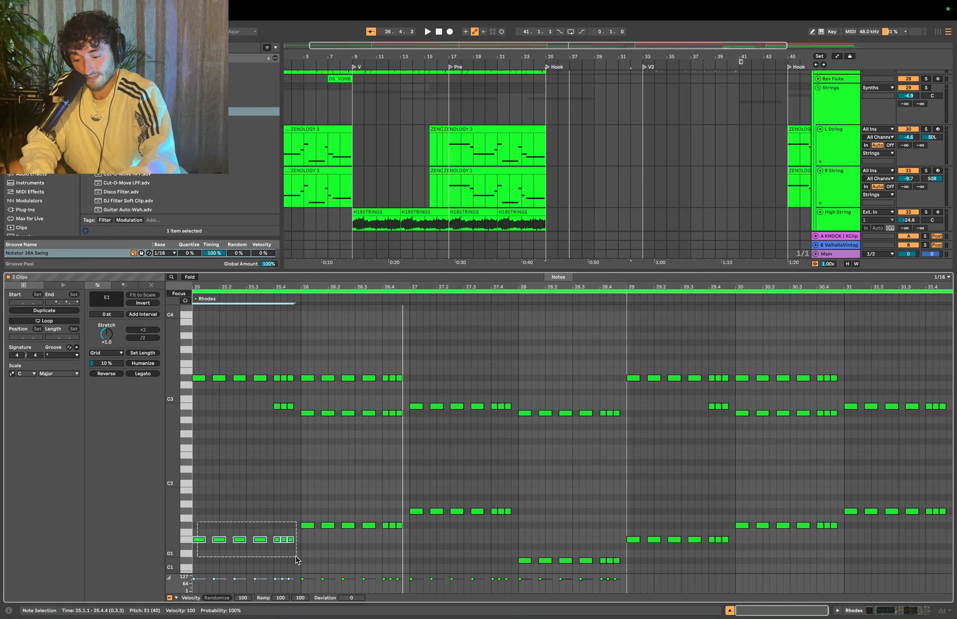
pyautogui.moveTo(296, 556); pyautogui.dragTo(296, 556)
pyautogui.scroll(2, 228, 524)
pyautogui.moveTo(200, 527); pyautogui.dragTo(296, 556)
pyautogui.moveTo(201, 340); pyautogui.dragTo(294, 319)
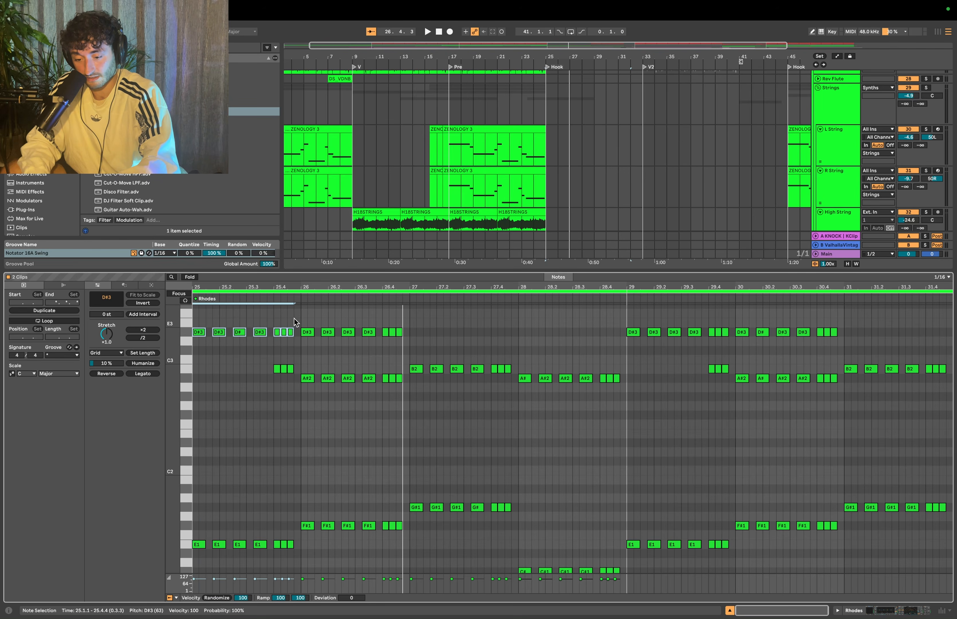
pyautogui.press('Up')
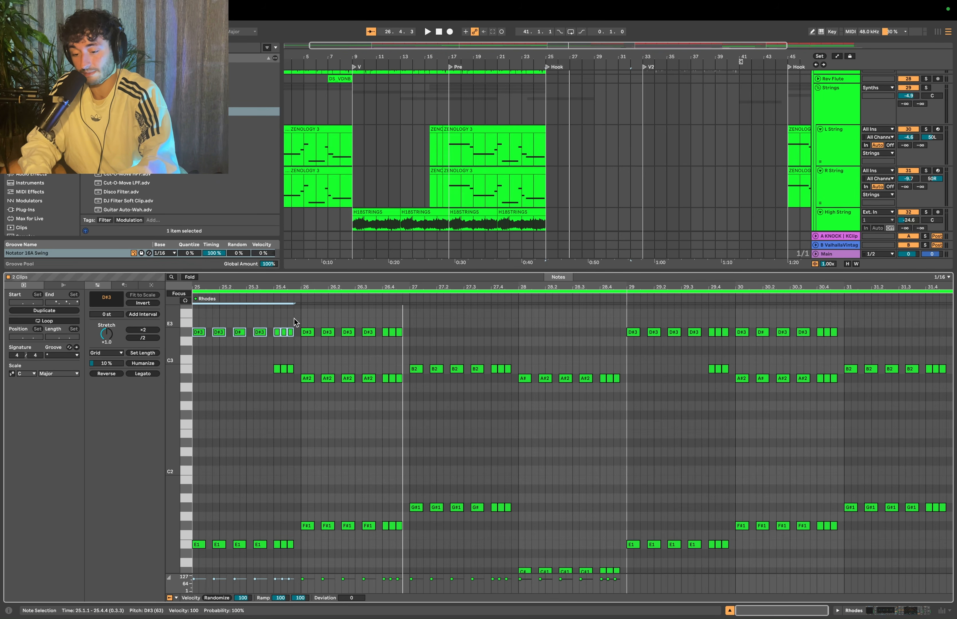
# Select the D#3 notes of bar 26 and the upper notes around the change from bar 25, and clear the selection
pyautogui.scroll(-1, 299, 346)
pyautogui.moveTo(300, 332); pyautogui.dragTo(403, 320)
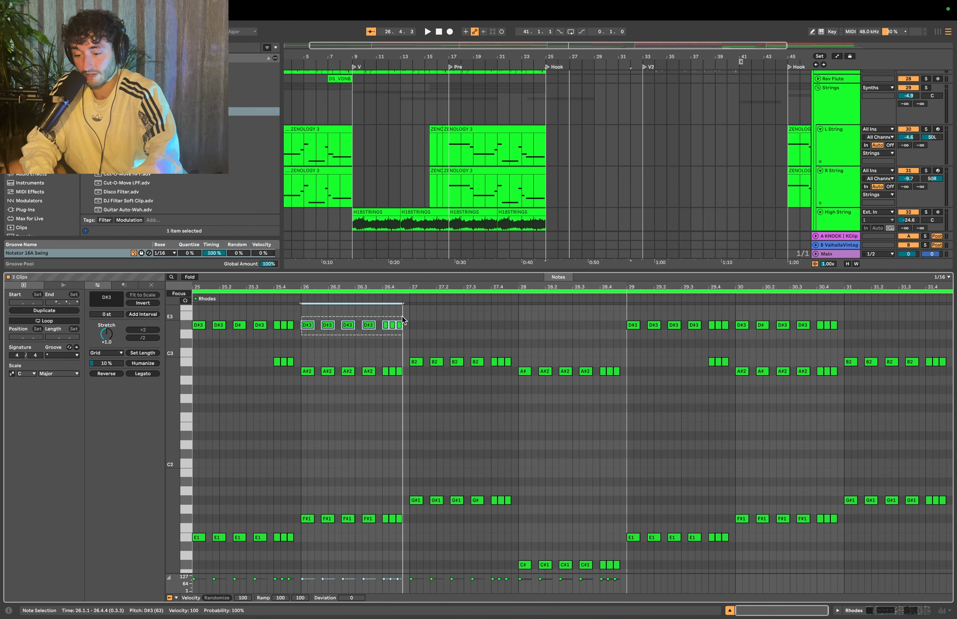
pyautogui.moveTo(297, 357); pyautogui.dragTo(276, 362)
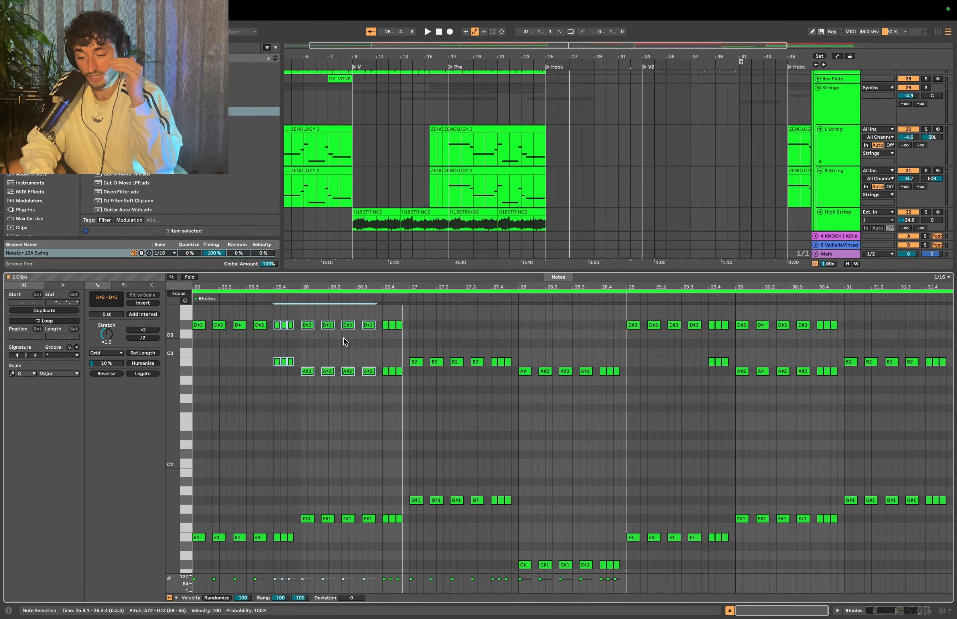
pyautogui.click(302, 342)
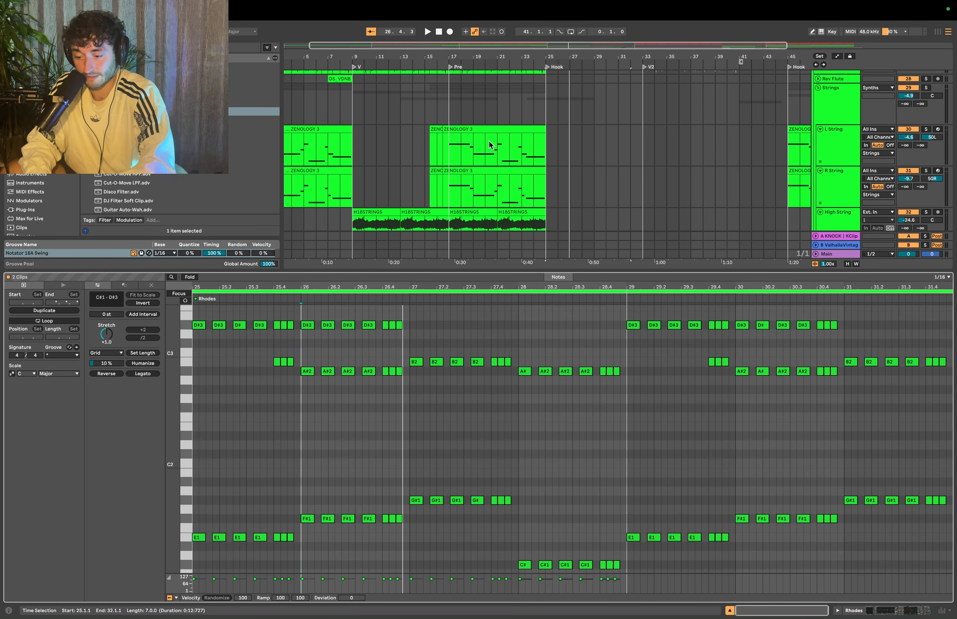
# Play the arrangement from bar 25 and open the Rhodes track's Serum 2 window, placing it fully in view
pyautogui.scroll(-5, 519, 263)
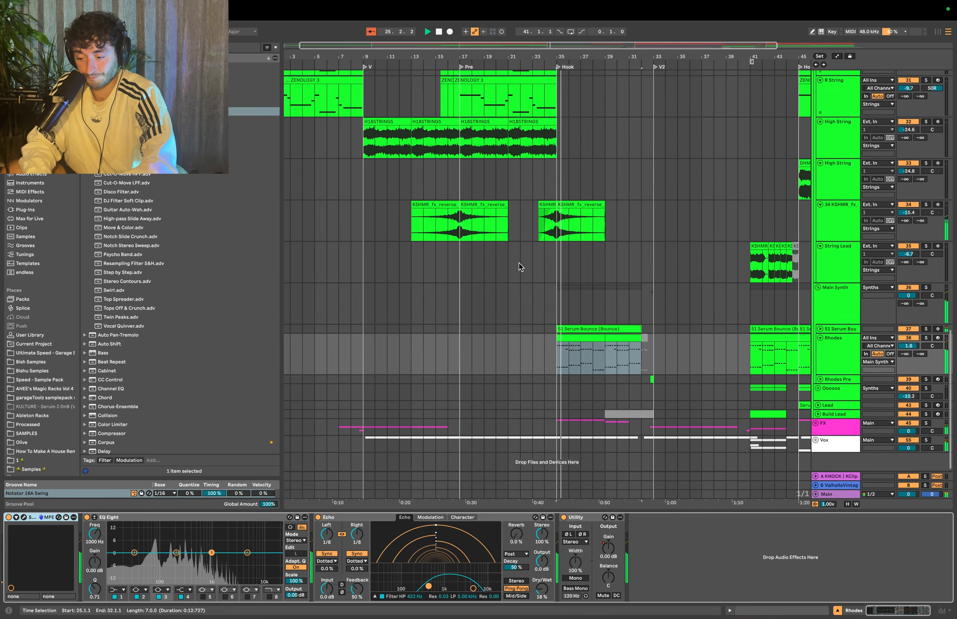
pyautogui.scroll(-5, 519, 263)
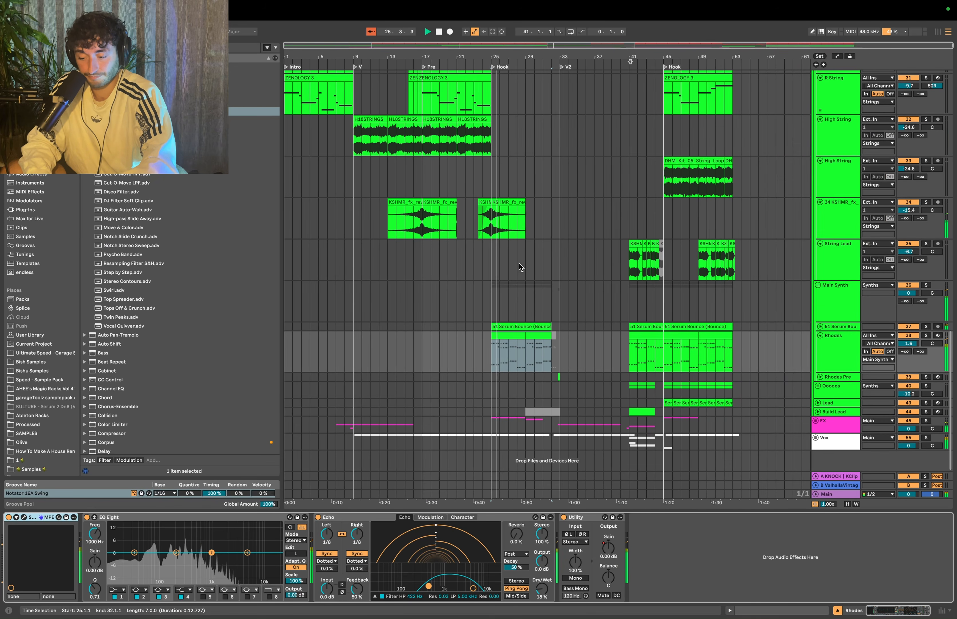
pyautogui.click(24, 516)
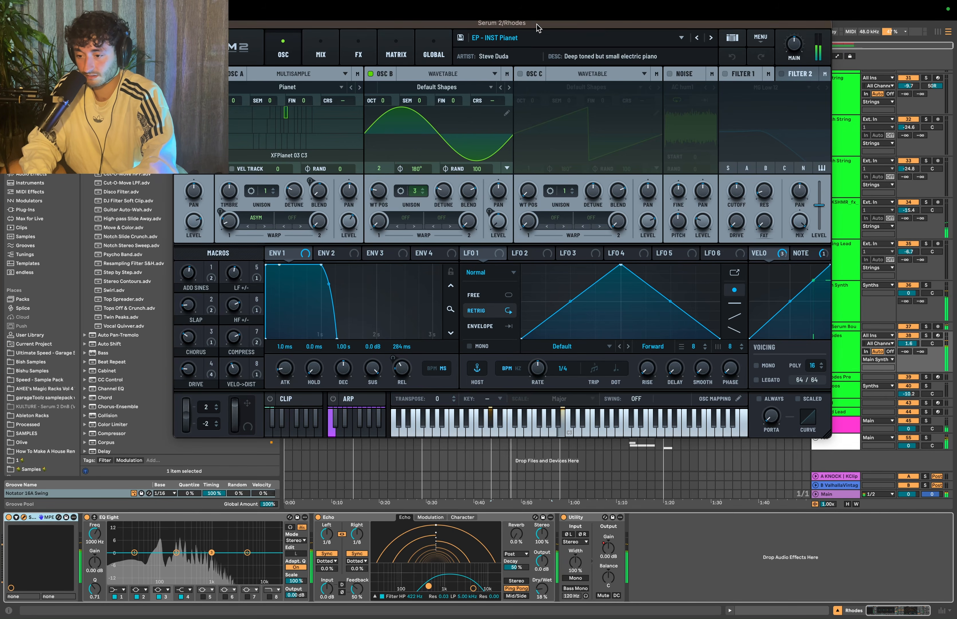
pyautogui.moveTo(537, 24); pyautogui.dragTo(548, 135)
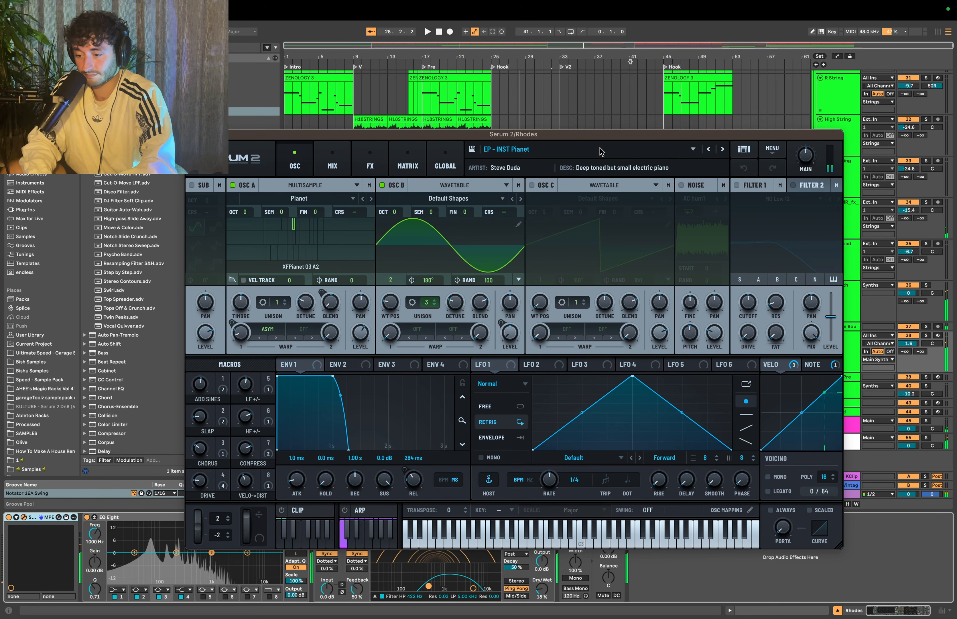
# Choose the EP - INST Pianet preset from Serum 2's factory E Piano category
pyautogui.click(602, 150)
pyautogui.moveTo(571, 164)
pyautogui.moveTo(728, 250)
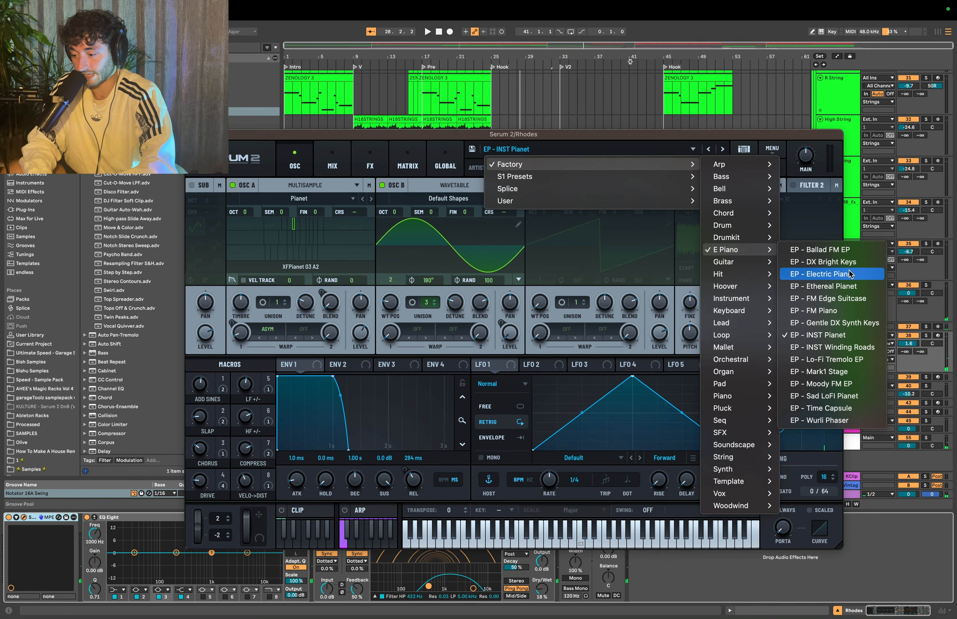
pyautogui.click(823, 335)
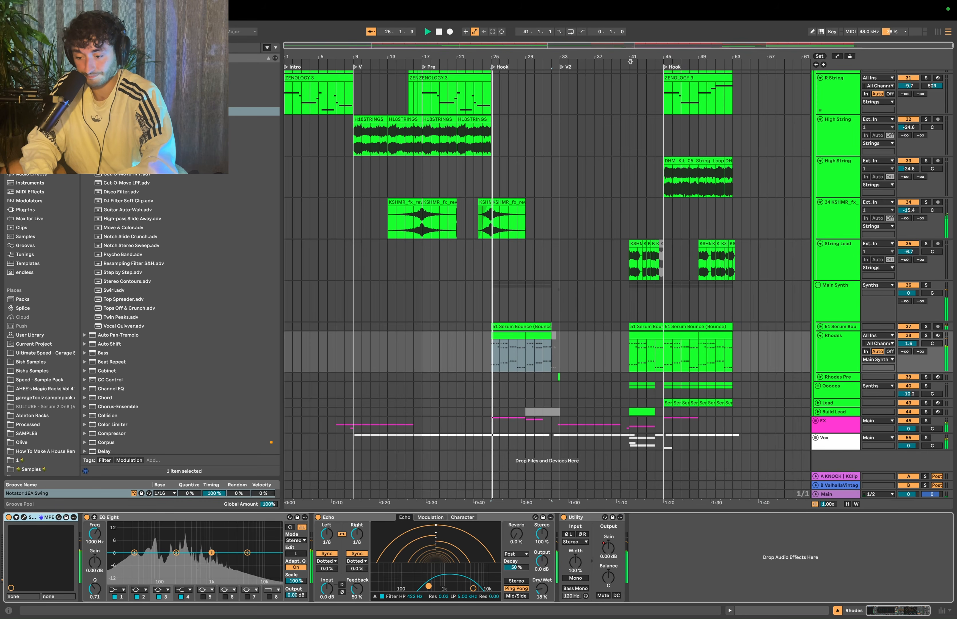
# Play the first Hook from bar 25 and examine the S1 Serum Bounce clip above the Rhodes clips
pyautogui.scroll(5, 517, 329)
pyautogui.scroll(-5, 516, 329)
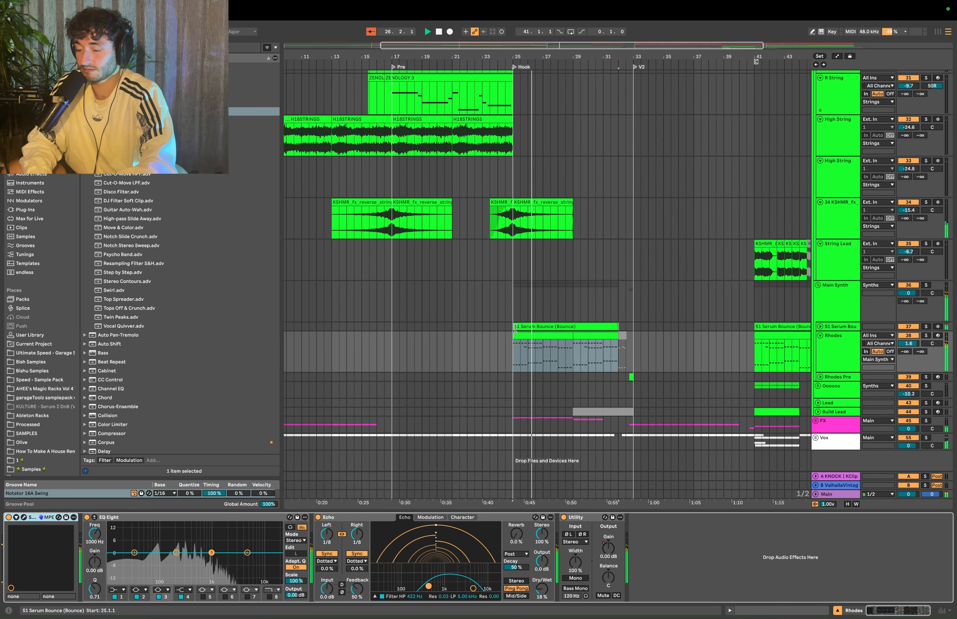
pyautogui.scroll(5, 489, 343)
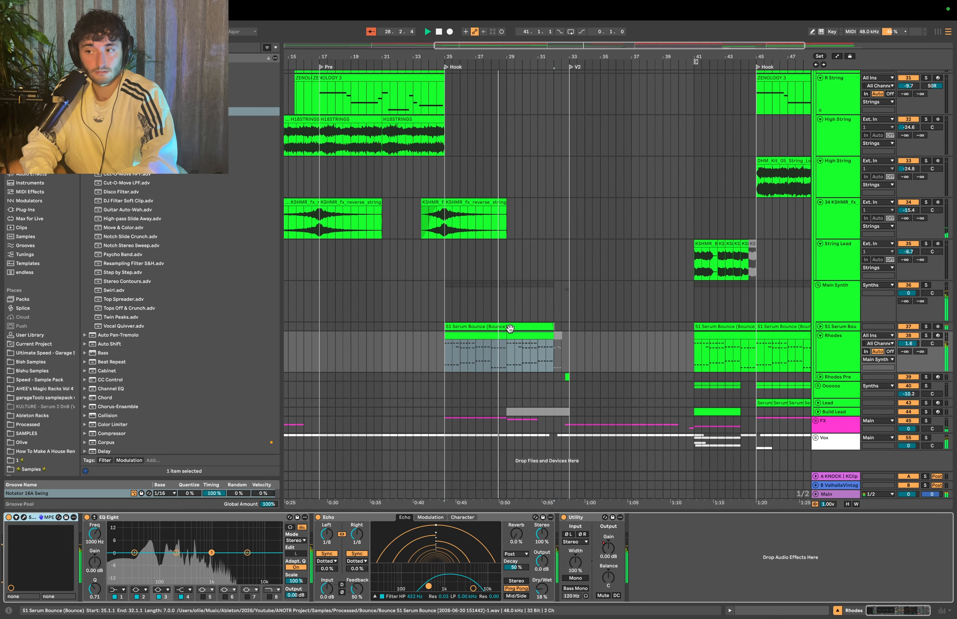
pyautogui.scroll(-3, 540, 285)
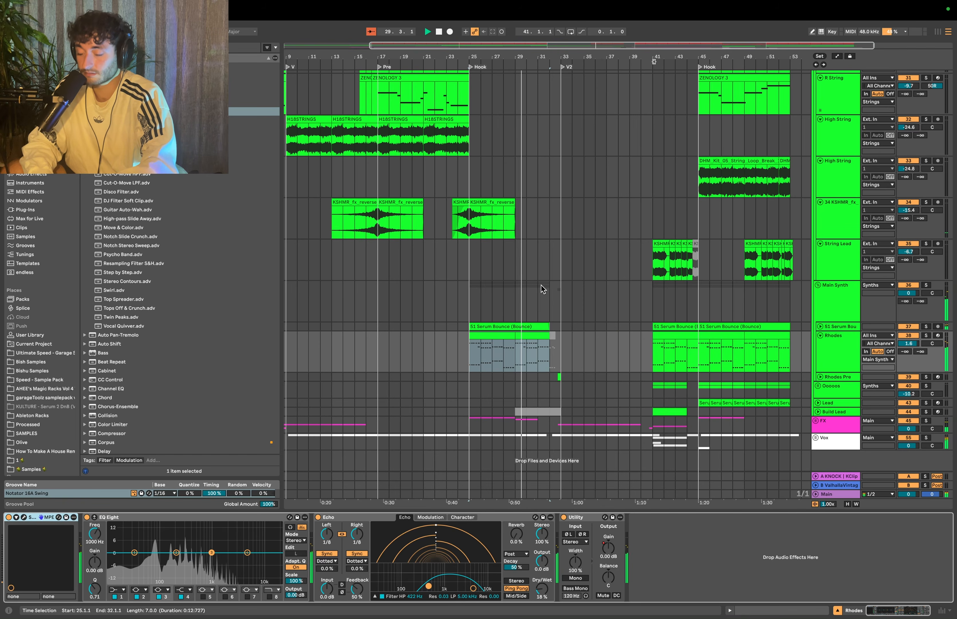
pyautogui.scroll(8, 537, 296)
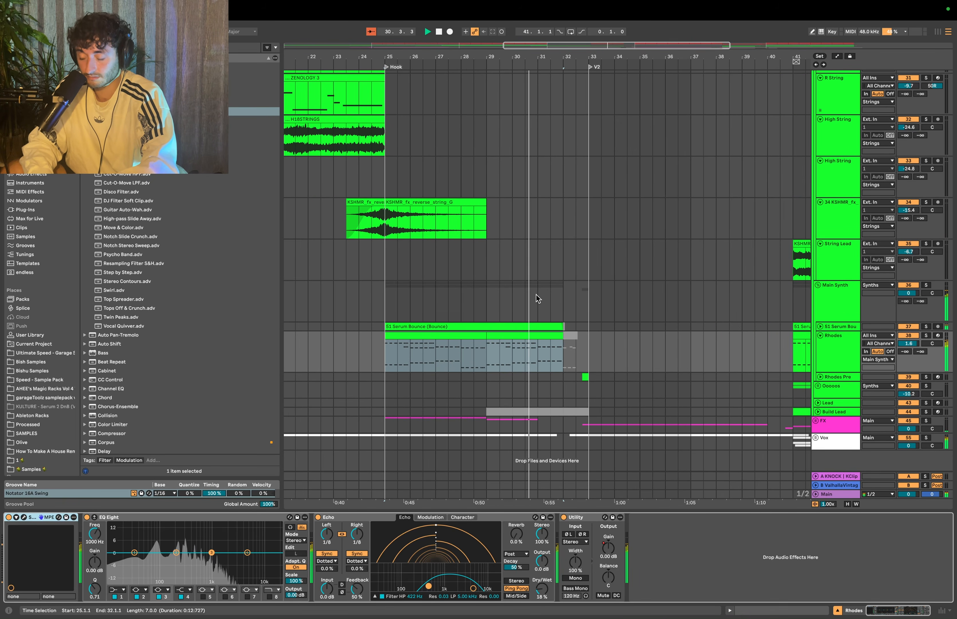
pyautogui.scroll(2, 537, 298)
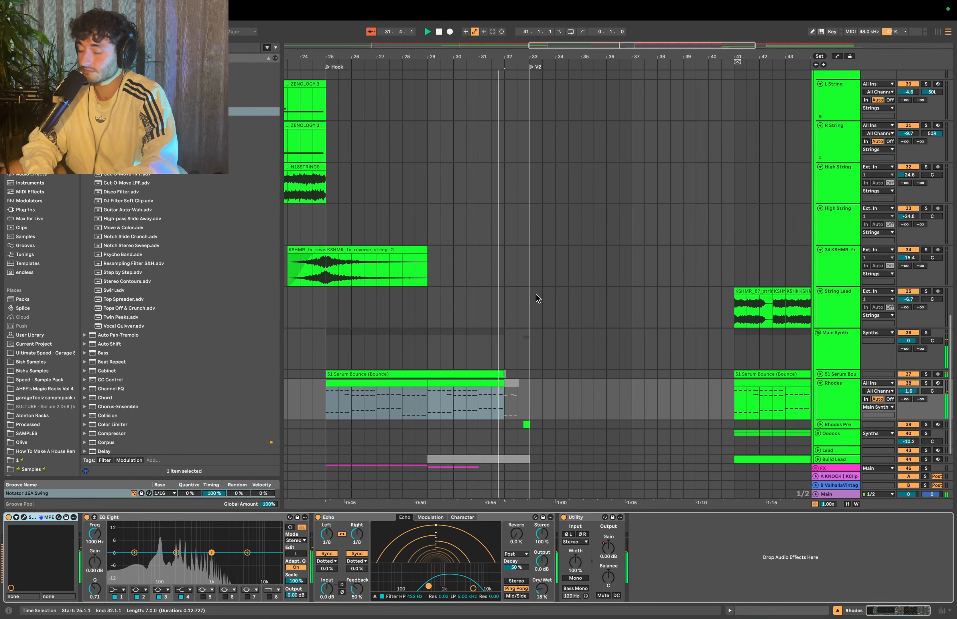
# Solo the Break Build drum track and play it from its first clip at bar 29
pyautogui.scroll(2, 537, 297)
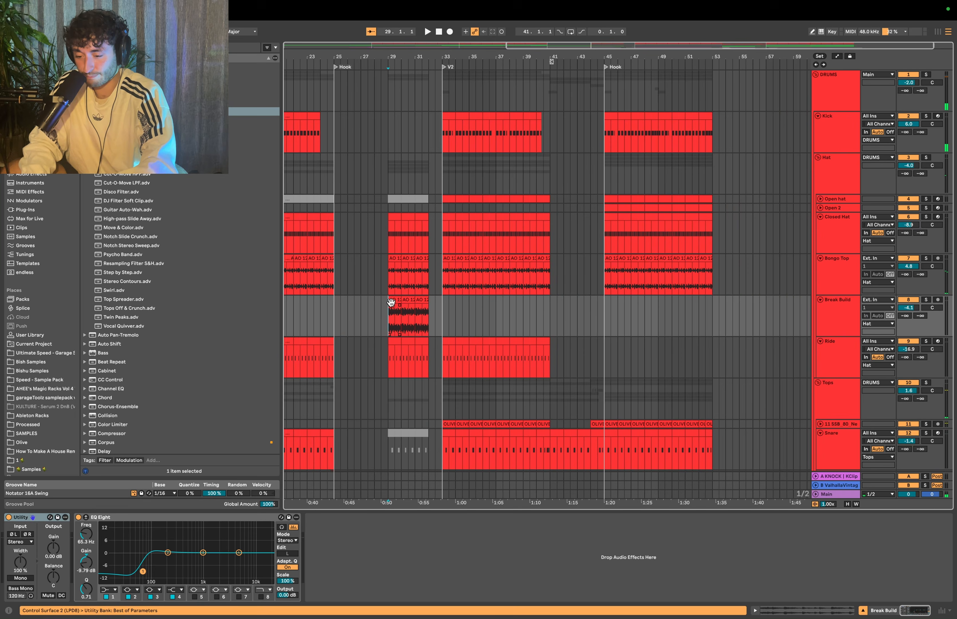
pyautogui.click(392, 302)
pyautogui.scroll(-3, 392, 302)
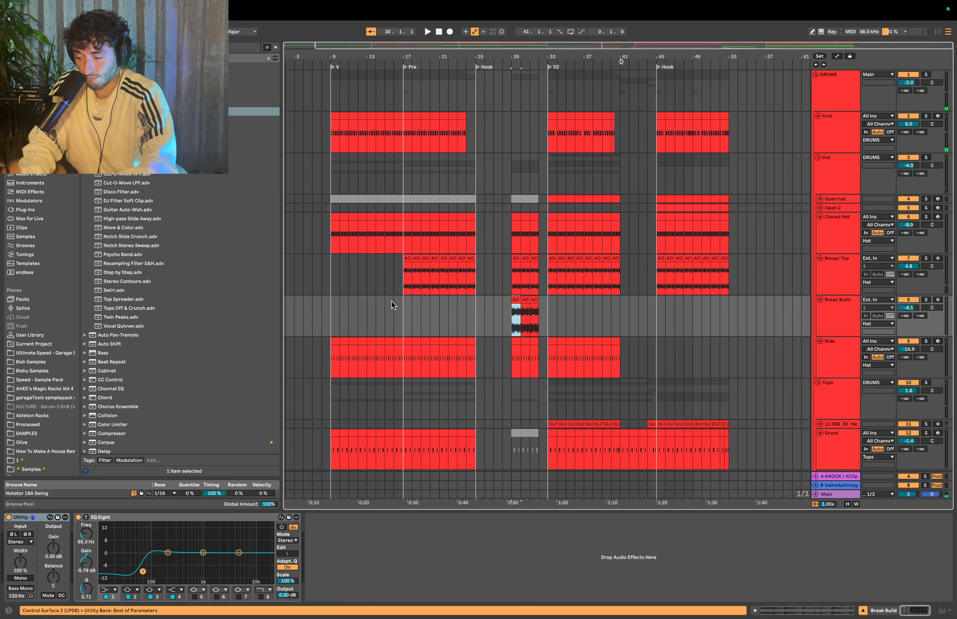
pyautogui.scroll(-1, 392, 302)
pyautogui.click(522, 304)
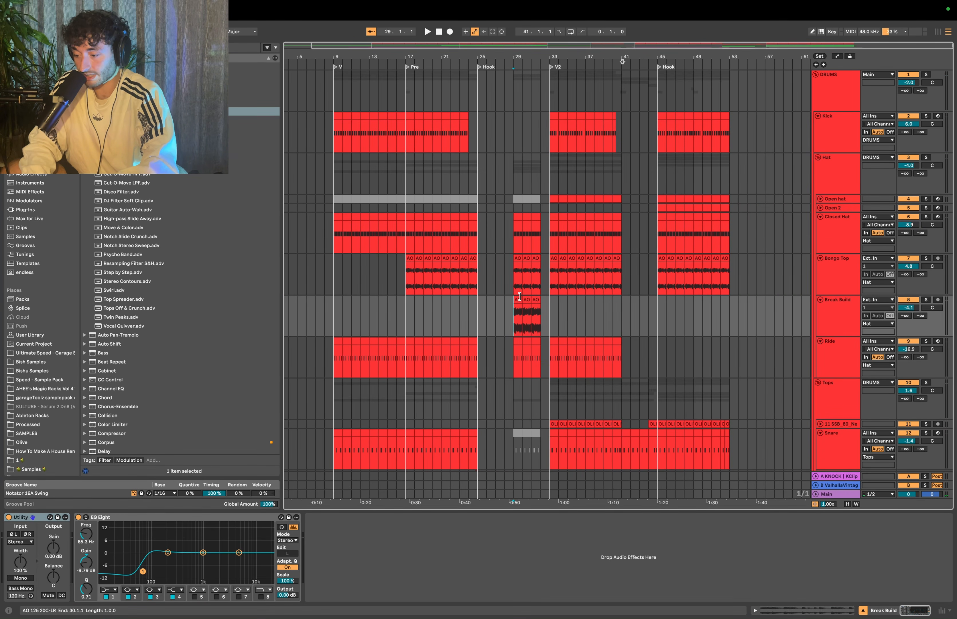
pyautogui.click(857, 307)
pyautogui.click(927, 300)
pyautogui.press('space')
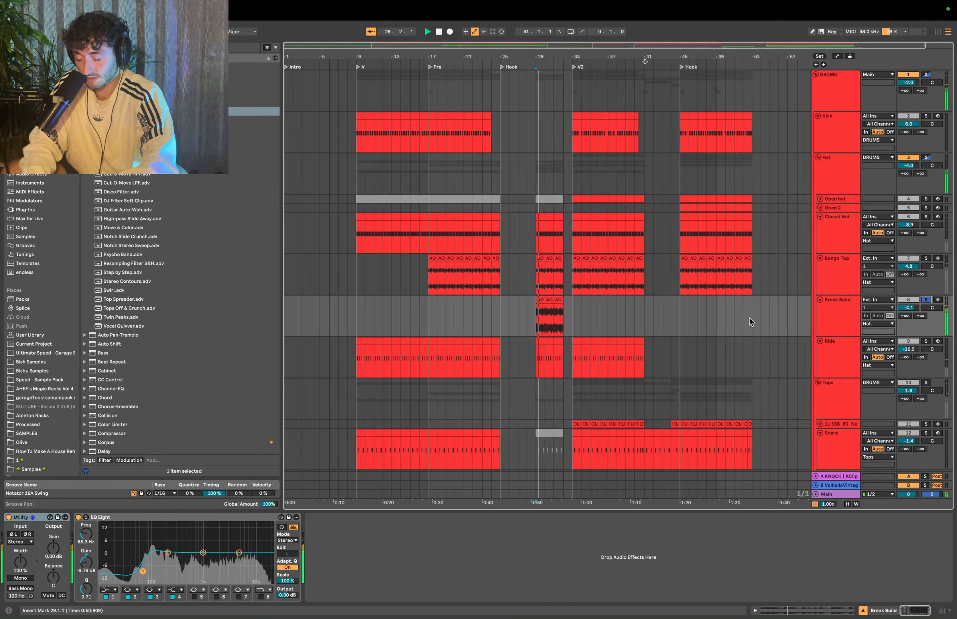
# Stop playback, unsolo the Break Build track and select its three clips from bar 29 to bar 32
pyautogui.scroll(3, 550, 319)
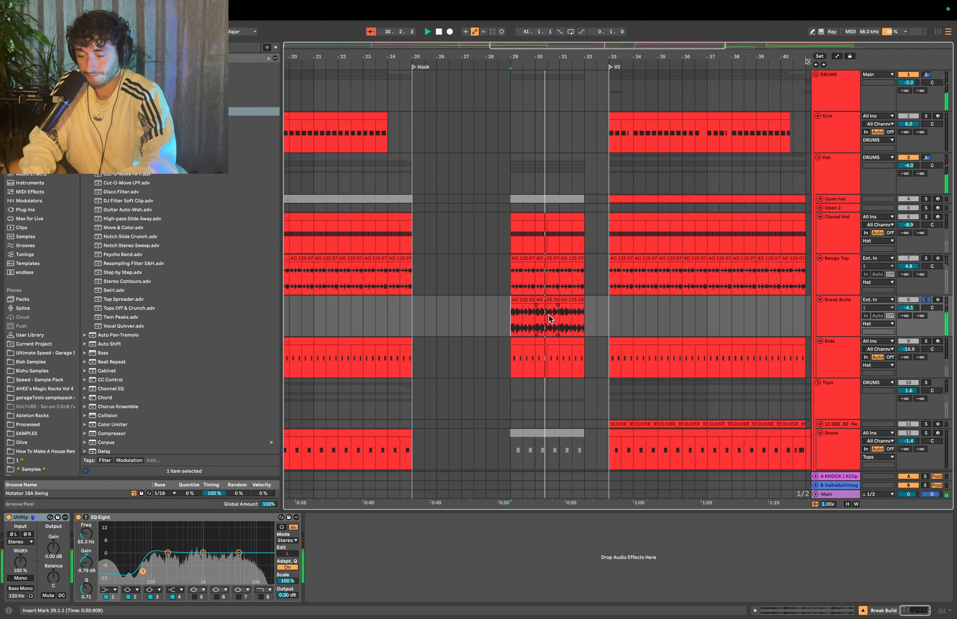
pyautogui.click(857, 318)
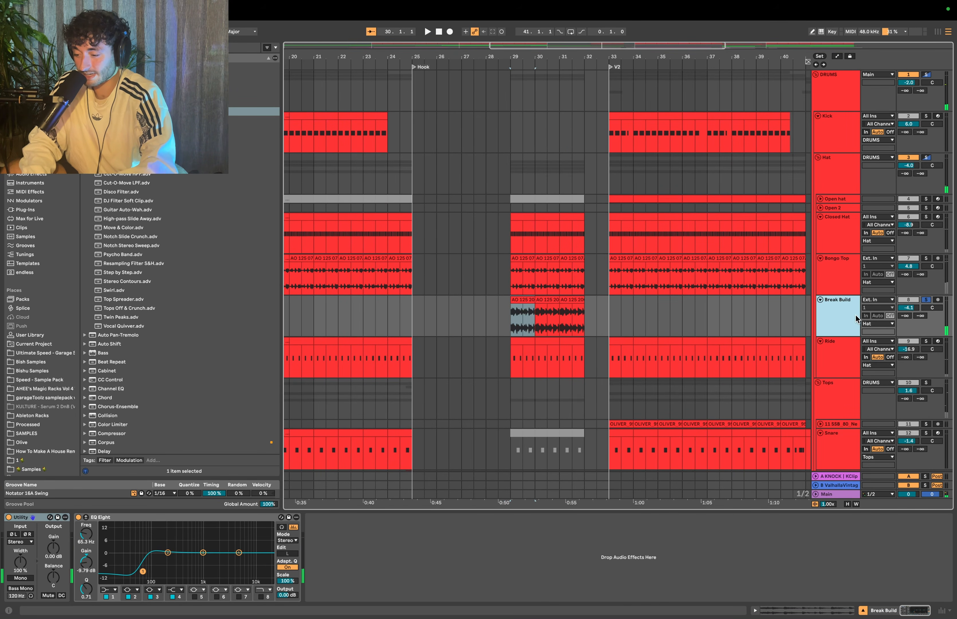
pyautogui.click(929, 300)
pyautogui.moveTo(511, 316); pyautogui.dragTo(579, 313)
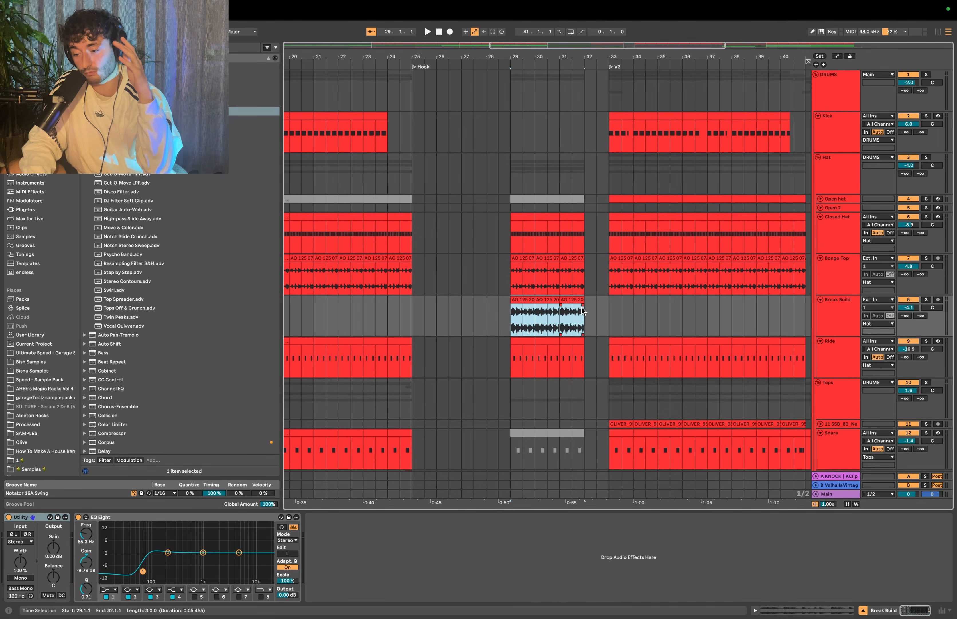
pyautogui.moveTo(506, 315); pyautogui.dragTo(588, 297)
pyautogui.scroll(-5, 523, 262)
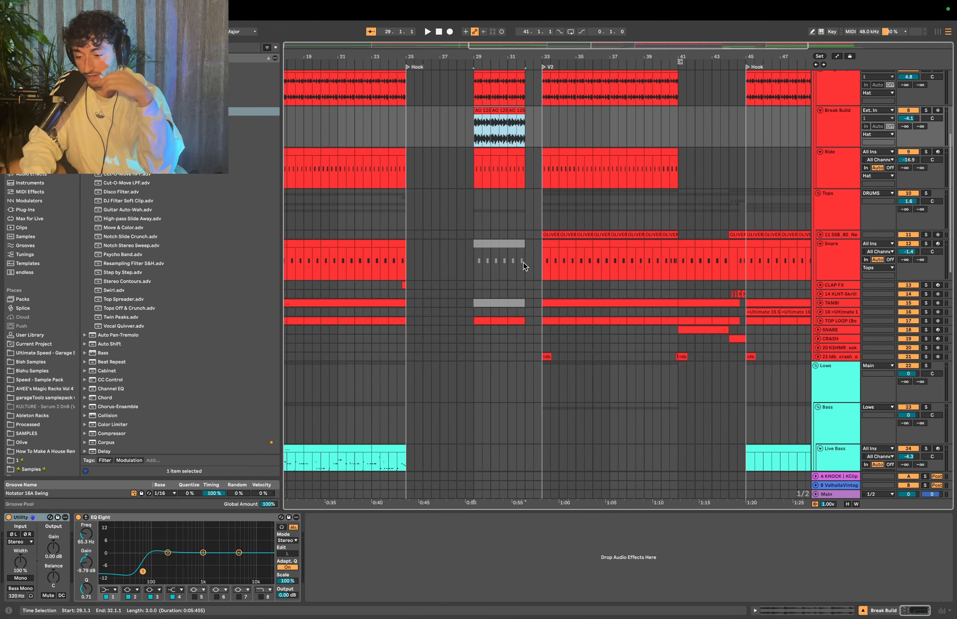
pyautogui.scroll(2, 524, 262)
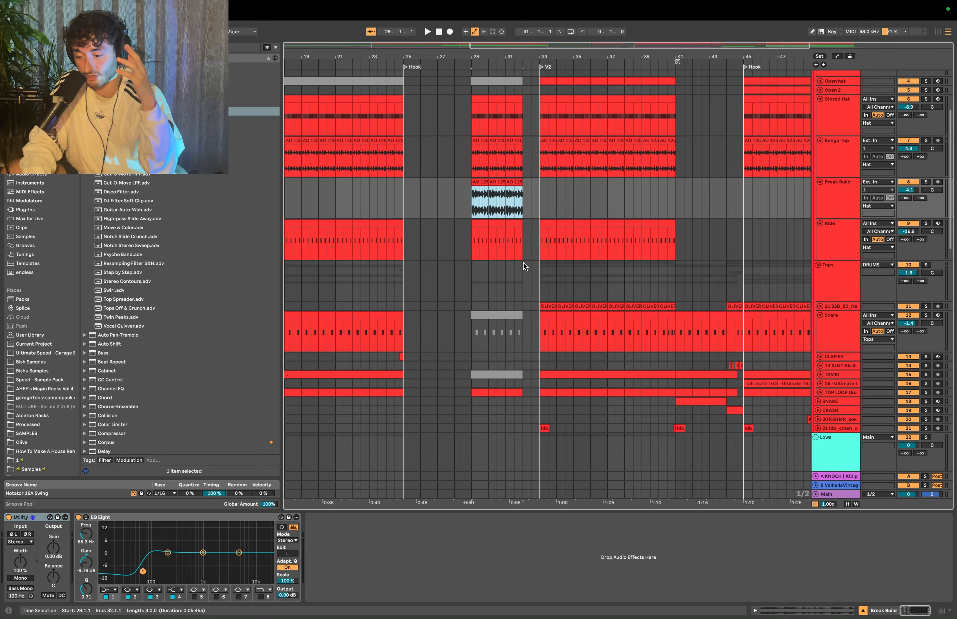
# Play the full arrangement from bar 28.3 through the break into V2 with playback following turned off
pyautogui.click(469, 185)
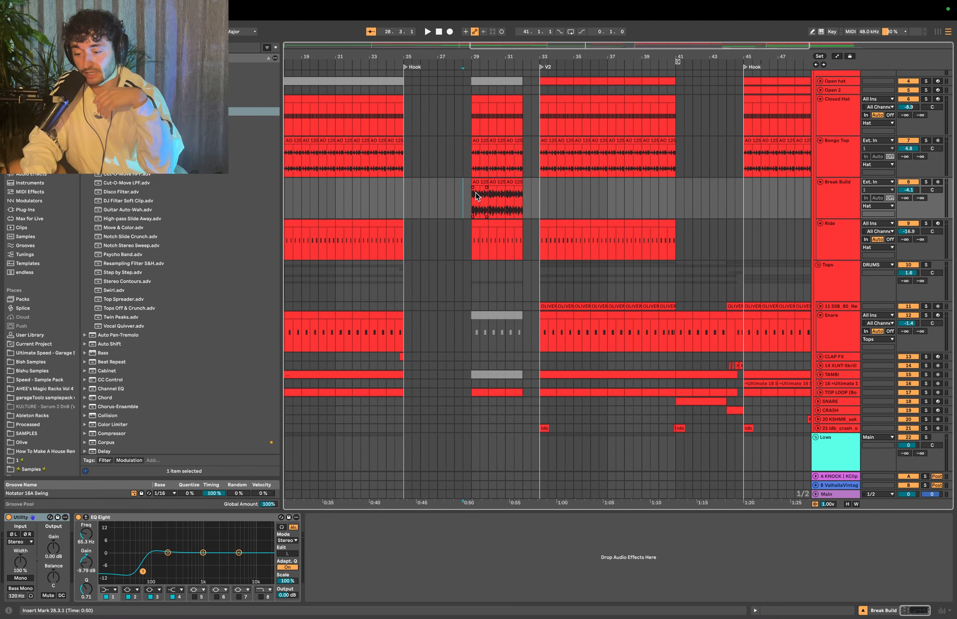
pyautogui.press('space')
pyautogui.scroll(5, 470, 188)
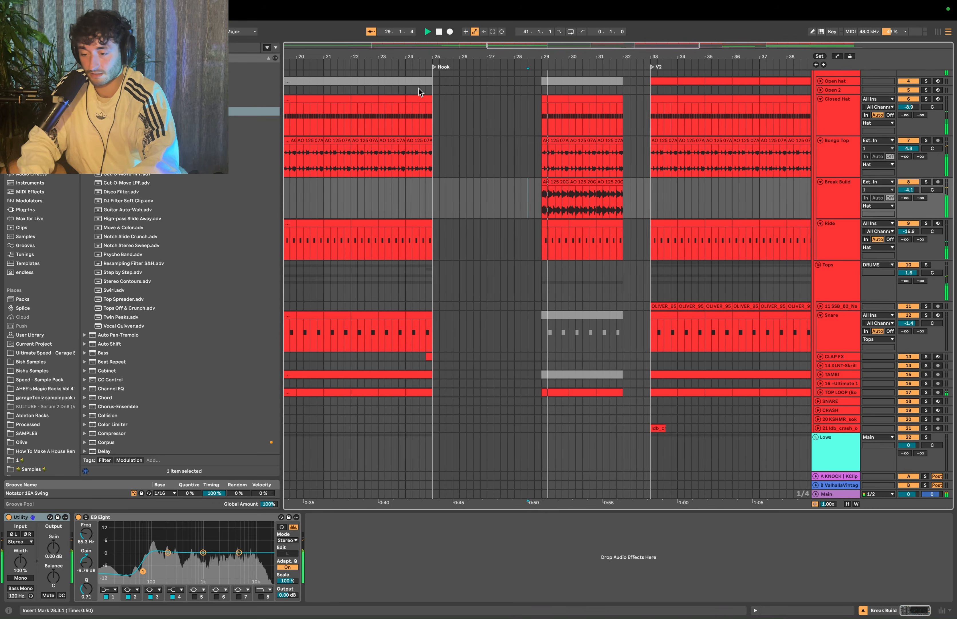
pyautogui.click(371, 32)
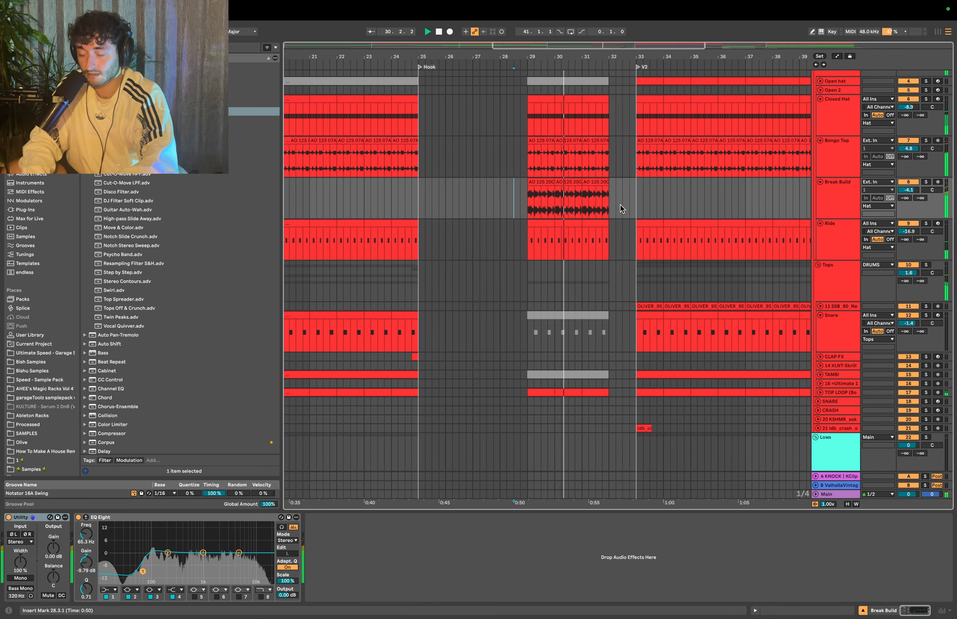
pyautogui.scroll(5, 612, 200)
pyautogui.scroll(-1, 611, 200)
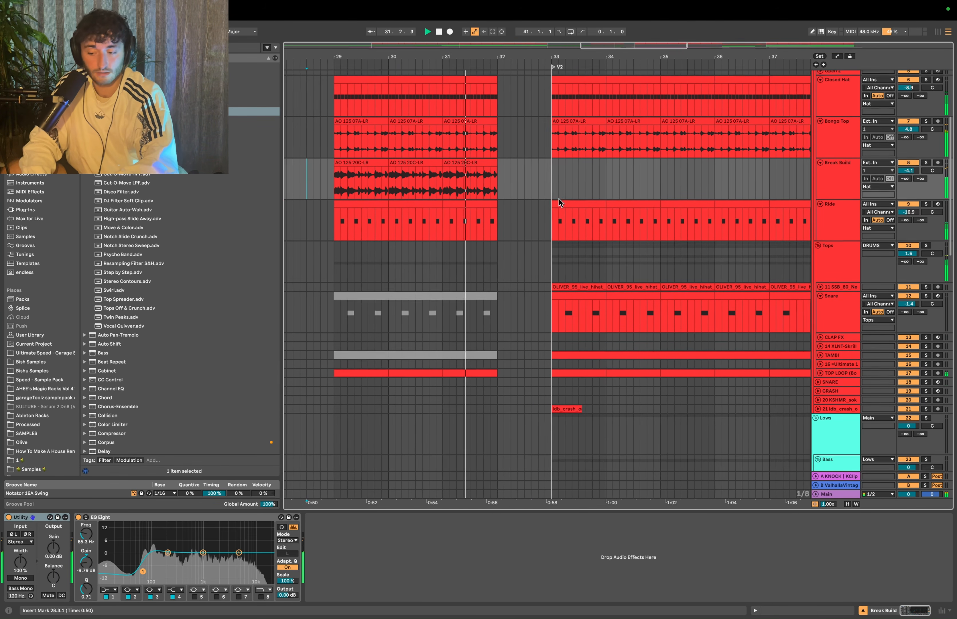
pyautogui.scroll(-1, 559, 200)
pyautogui.hscroll(1, 558, 200)
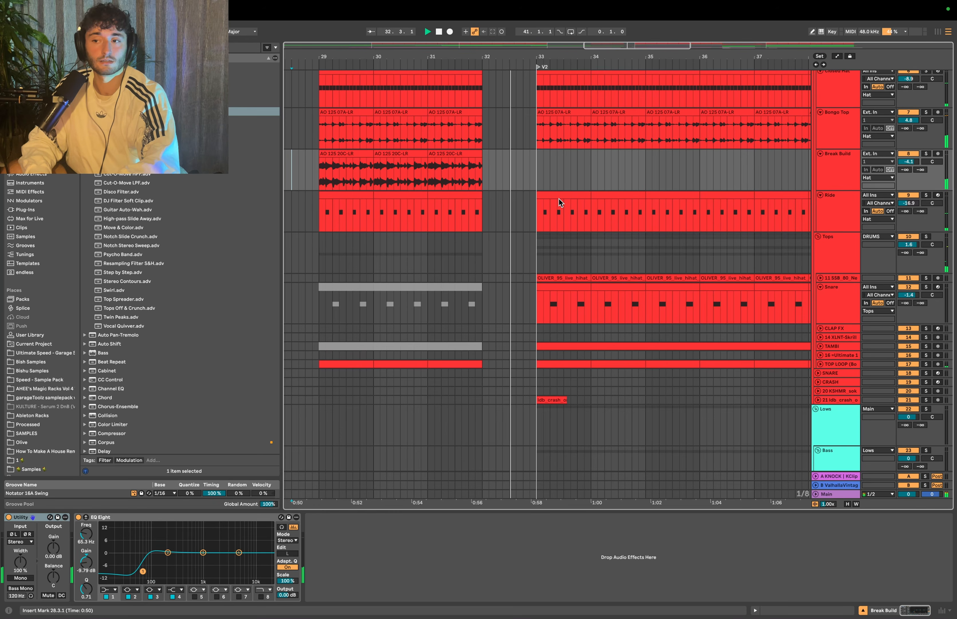
pyautogui.scroll(-2, 558, 198)
pyautogui.hscroll(5, 559, 198)
pyautogui.scroll(1, 559, 198)
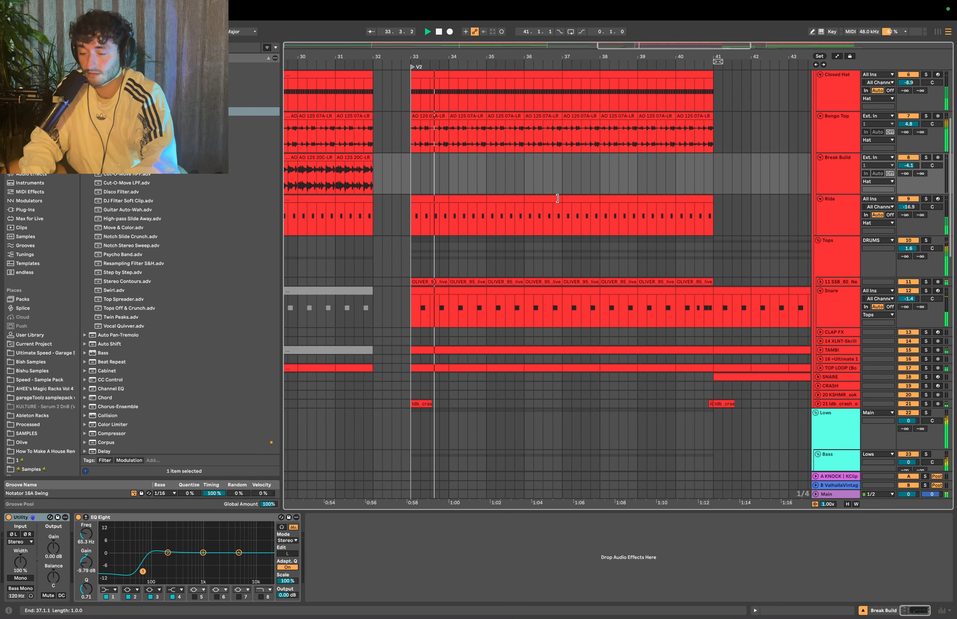
# Stop playback and select the gap from bar 32 to 33 across the drum tracks just before V2
pyautogui.click(375, 181)
pyautogui.scroll(-5, 375, 181)
pyautogui.hscroll(-2, 375, 181)
pyautogui.scroll(6, 460, 347)
pyautogui.hscroll(-1, 460, 347)
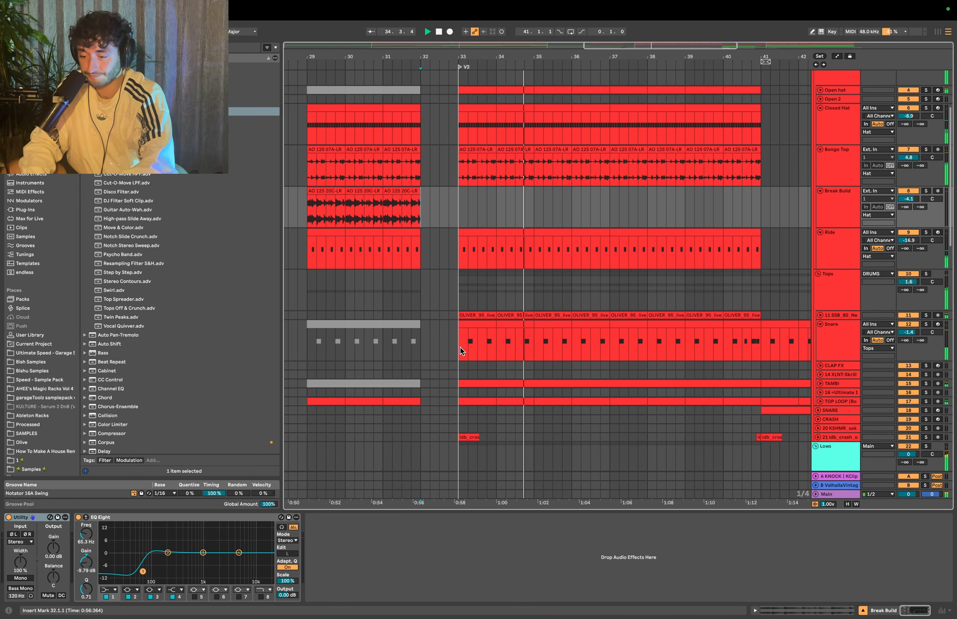
pyautogui.press('space')
pyautogui.scroll(5, 439, 184)
pyautogui.hscroll(-1, 439, 184)
pyautogui.moveTo(435, 142); pyautogui.dragTo(477, 413)
pyautogui.scroll(-10, 446, 358)
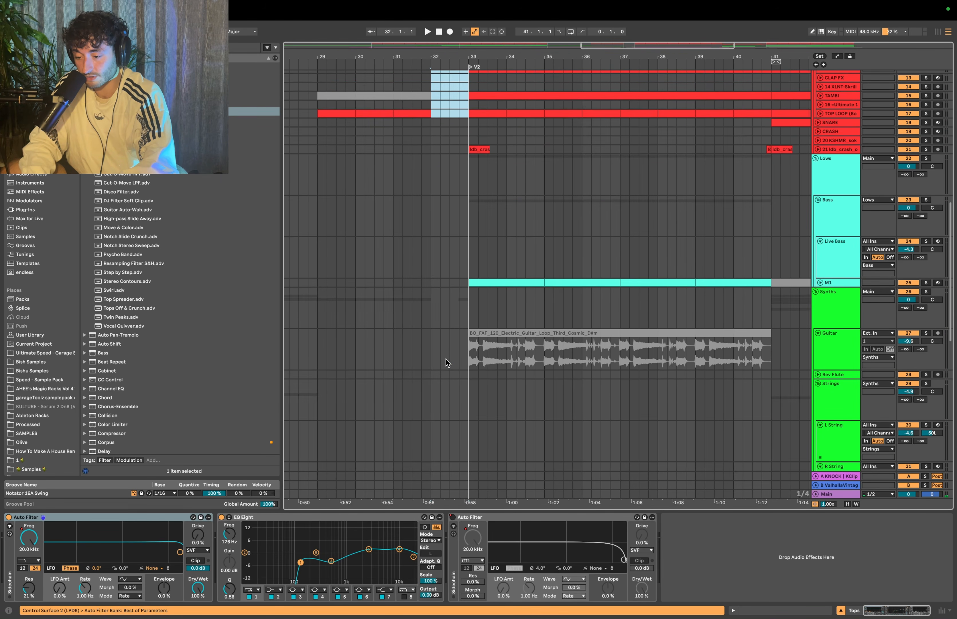
# Play the soloed Rhodes Pre track's short clip just before V2 and select its OTT device
pyautogui.scroll(-15, 446, 359)
pyautogui.hscroll(-3, 446, 359)
pyautogui.click(554, 394)
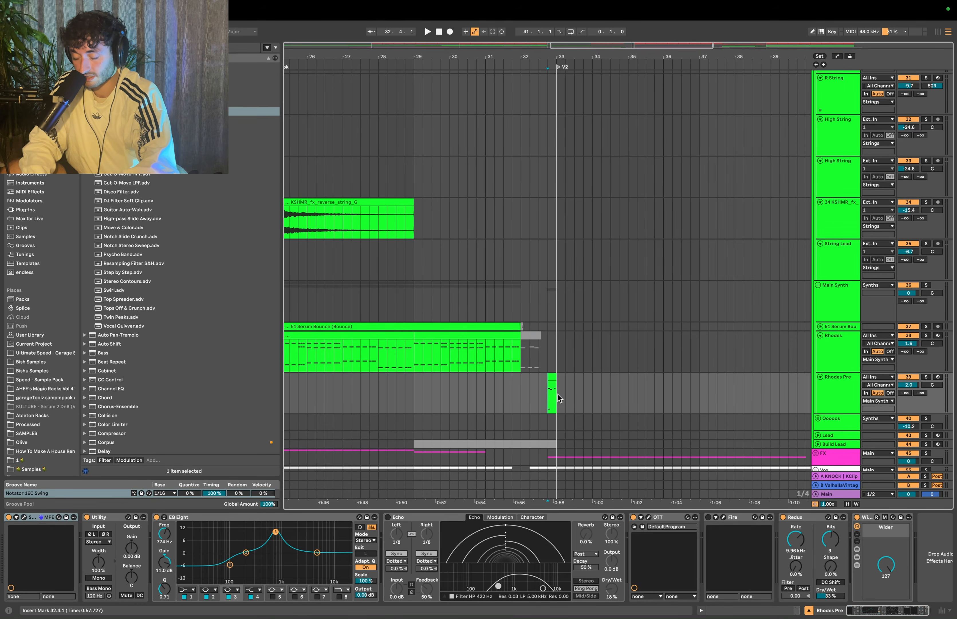
pyautogui.scroll(5, 558, 394)
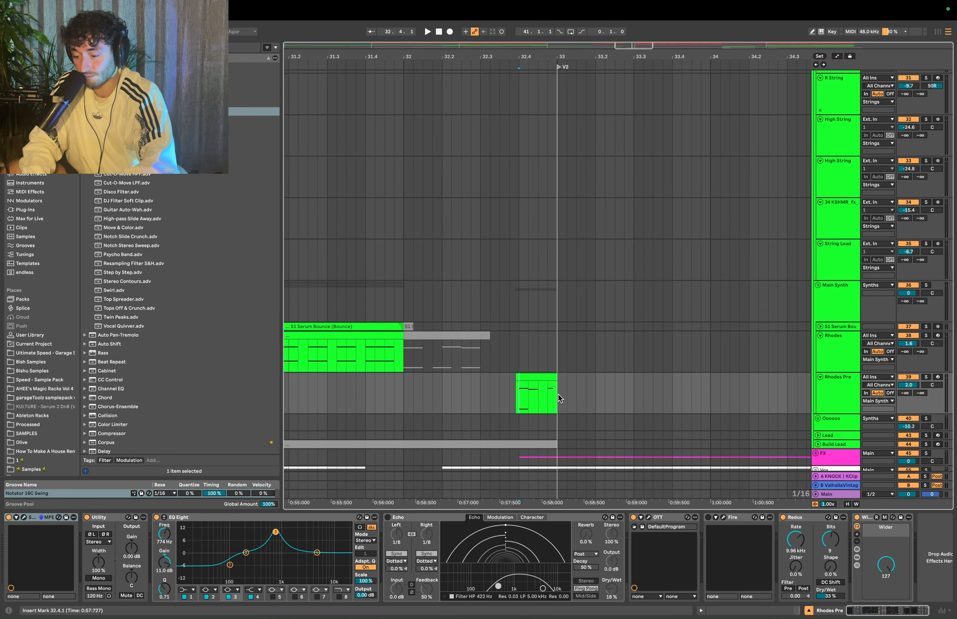
pyautogui.click(487, 349)
pyautogui.scroll(-5, 425, 348)
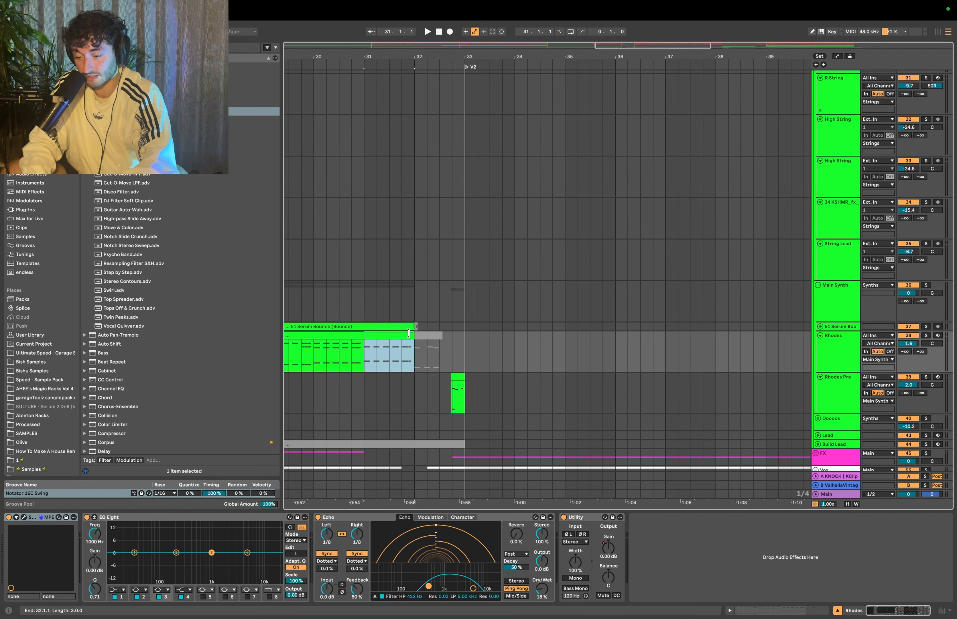
pyautogui.click(460, 384)
pyautogui.press('space')
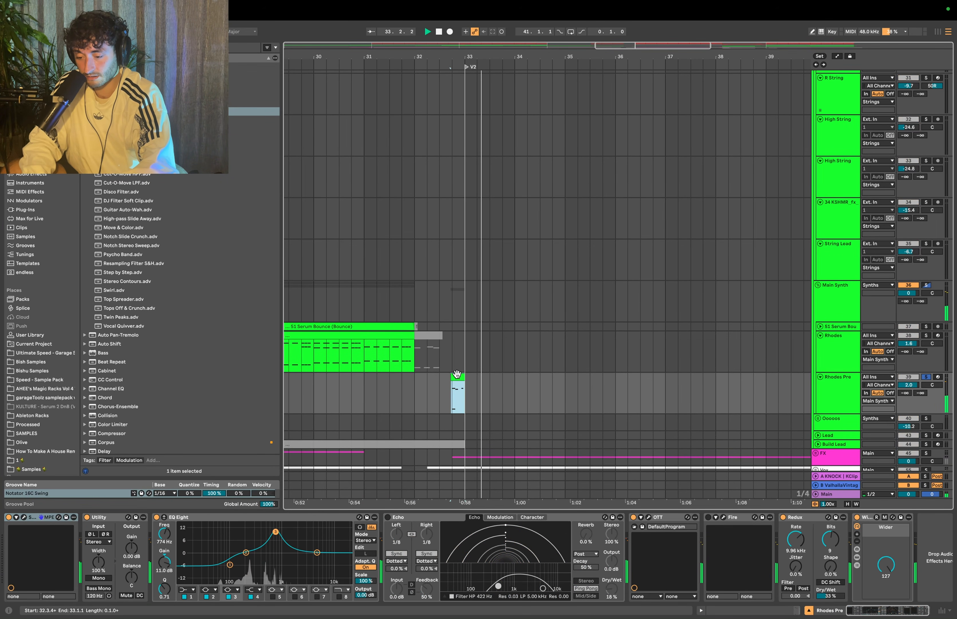
pyautogui.click(660, 519)
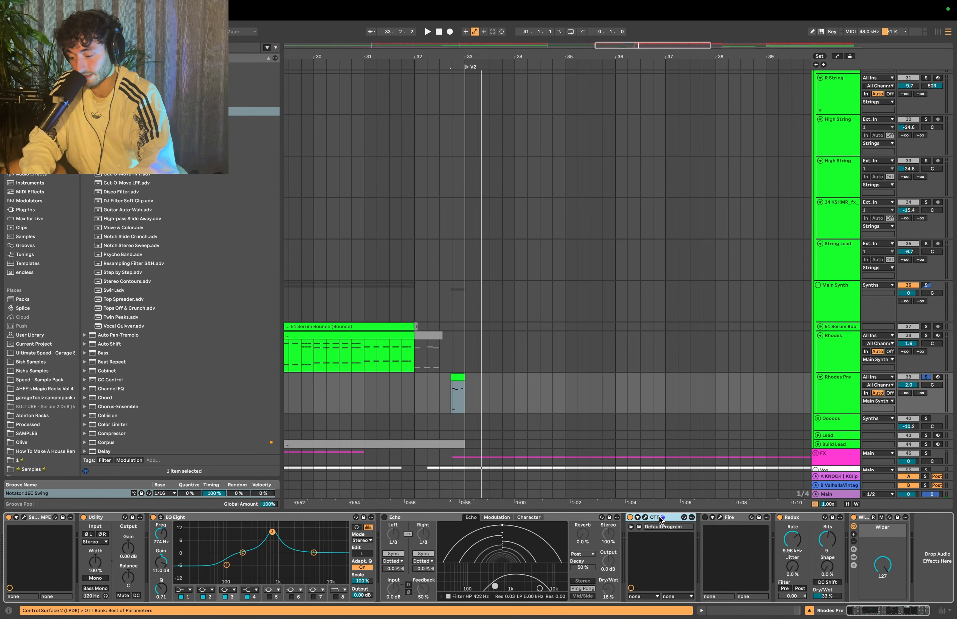
# Open the Rhodes Pre clip's notes and select the notes in its final beat, from 4.4 onward
pyautogui.doubleClick(455, 377)
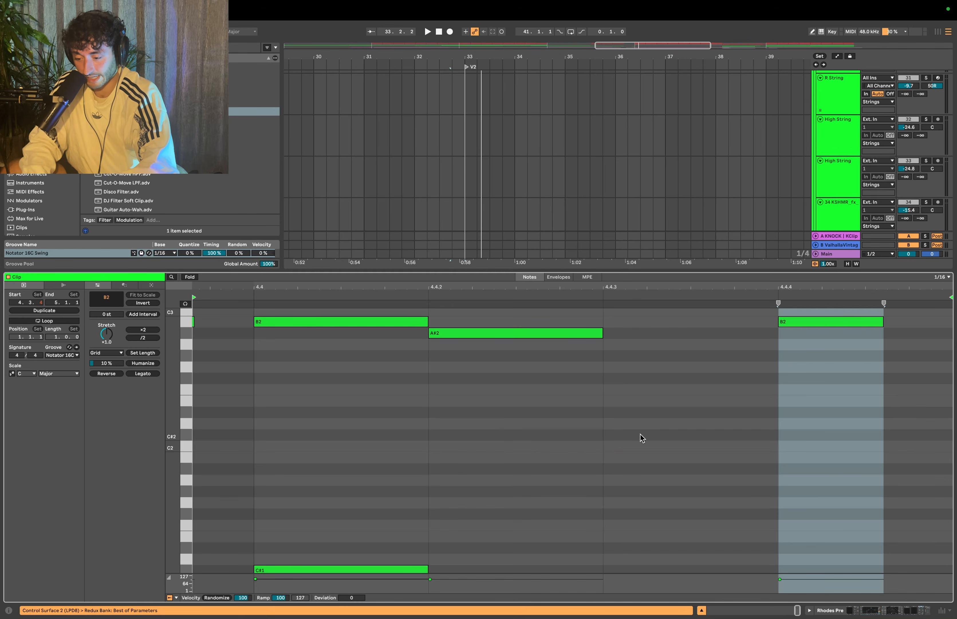
pyautogui.scroll(-5, 567, 398)
pyautogui.scroll(-5, 695, 396)
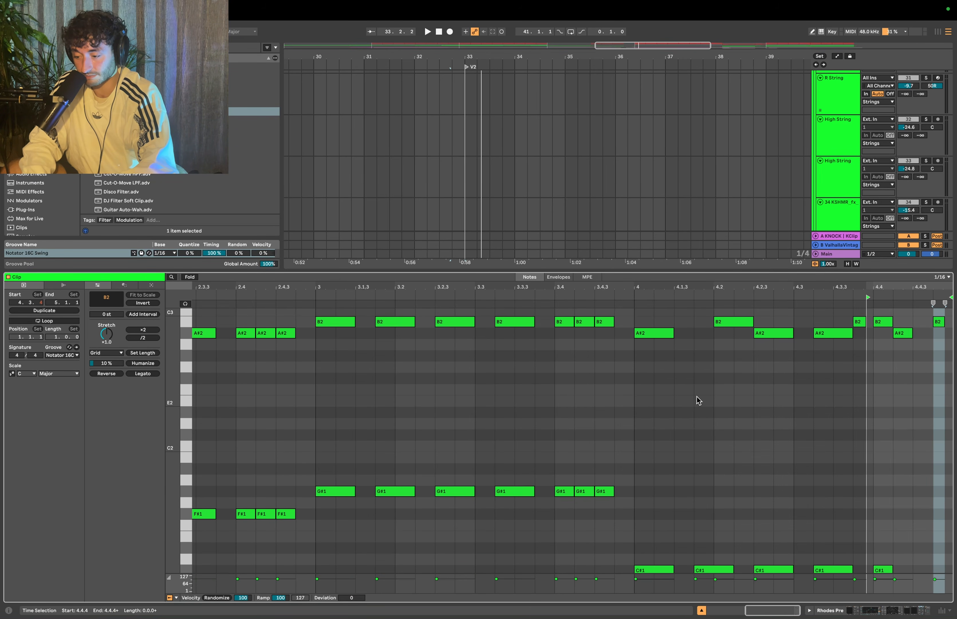
pyautogui.scroll(-3, 783, 384)
pyautogui.click(938, 330)
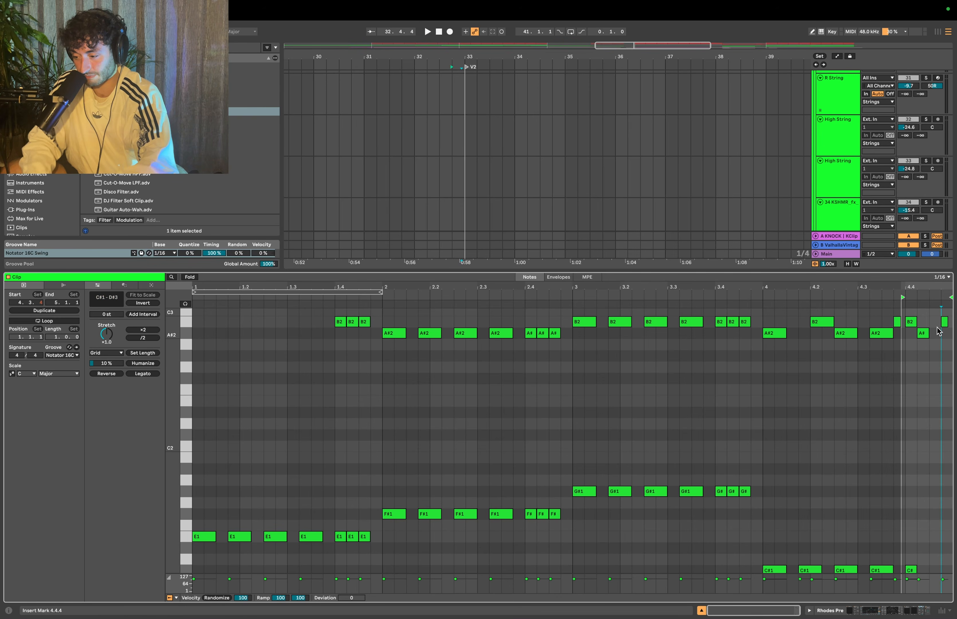
pyautogui.moveTo(953, 311); pyautogui.dragTo(909, 429)
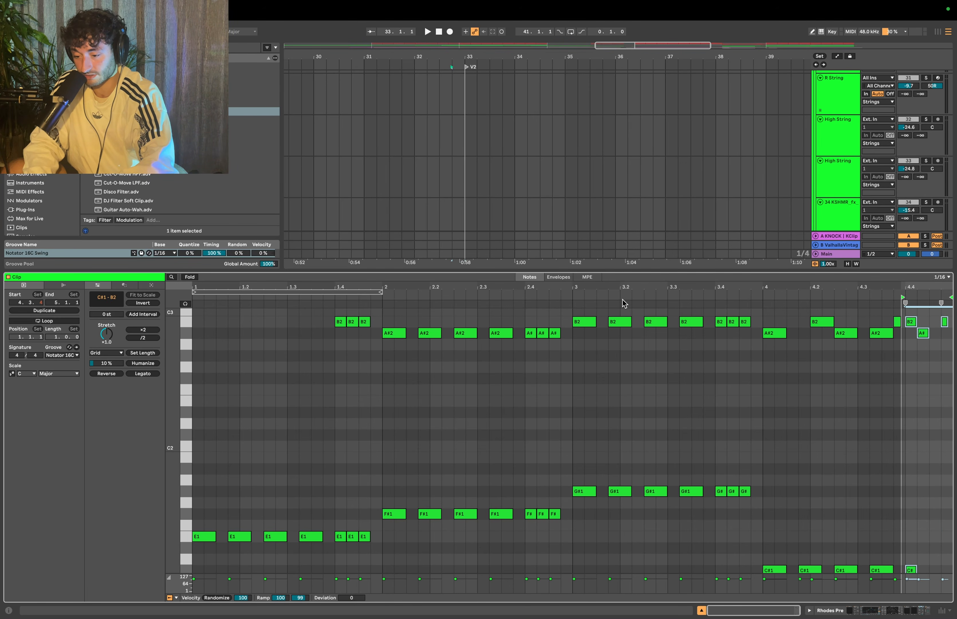
# Close the note editor and play the arrangement from bar 31.3 into V2 with Rhodes Pre no longer soloed
pyautogui.hotkey('shift', 'Tab')
pyautogui.click(442, 454)
pyautogui.scroll(-3, 439, 443)
pyautogui.moveTo(416, 332); pyautogui.dragTo(479, 332)
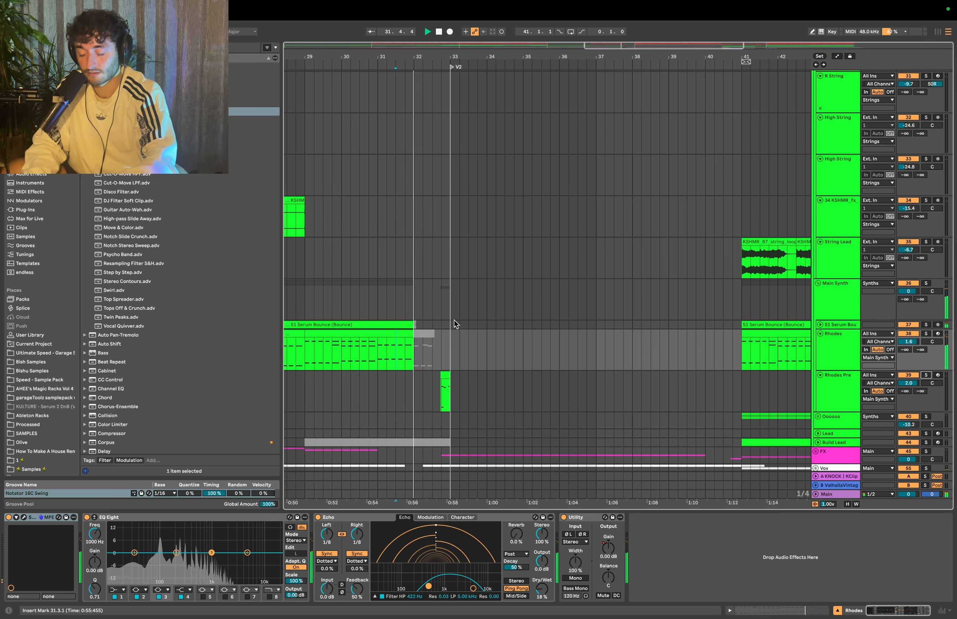
pyautogui.scroll(-4, 449, 309)
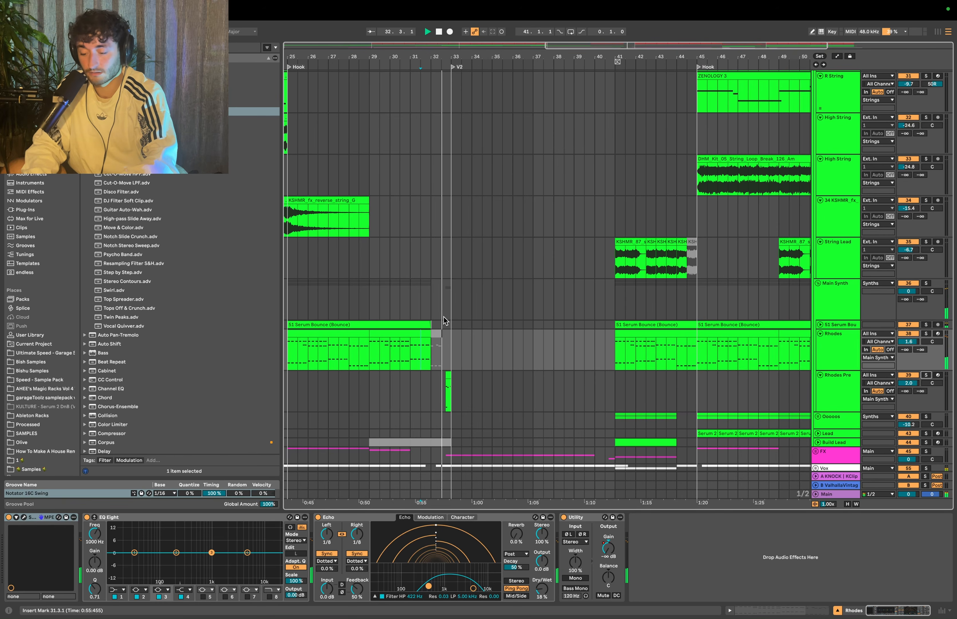
pyautogui.scroll(5, 444, 316)
pyautogui.scroll(-5, 444, 315)
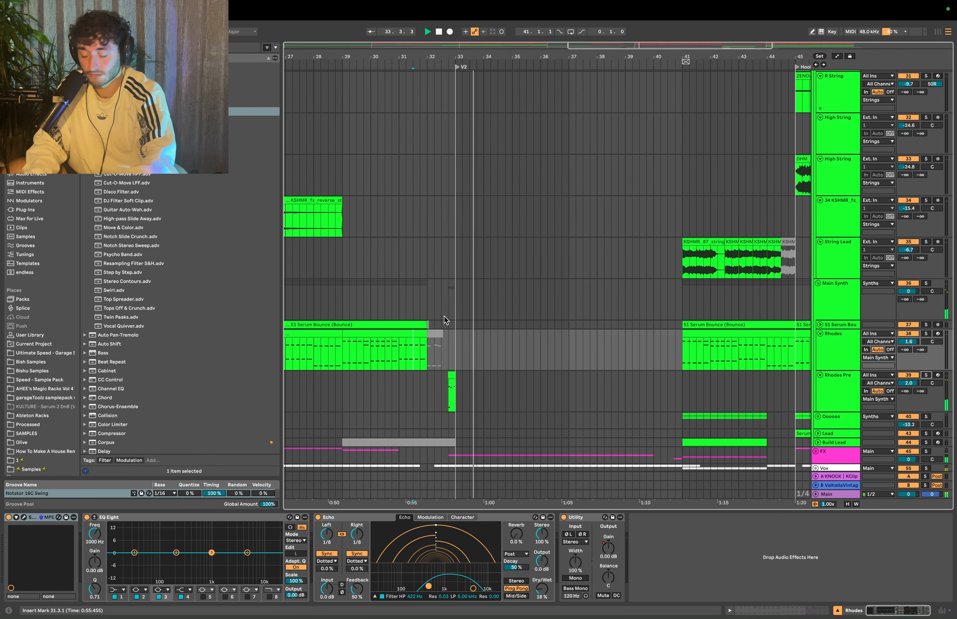
pyautogui.scroll(10, 444, 315)
pyautogui.scroll(-8, 444, 315)
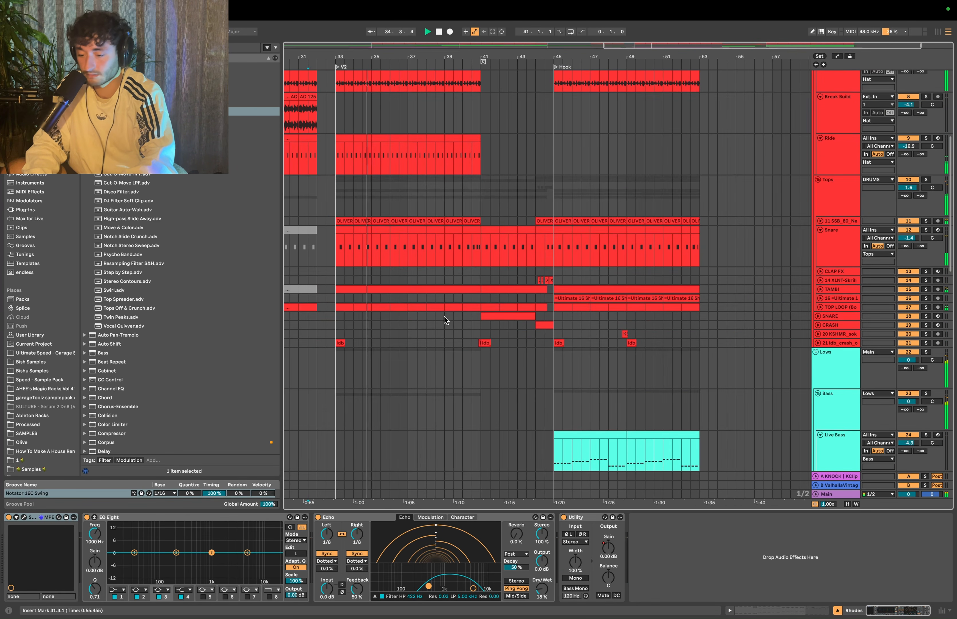
# Unfold the M1 bass track and open its two V2 clips together in the note editor, selecting the bar 33 E1 notes
pyautogui.click(819, 265)
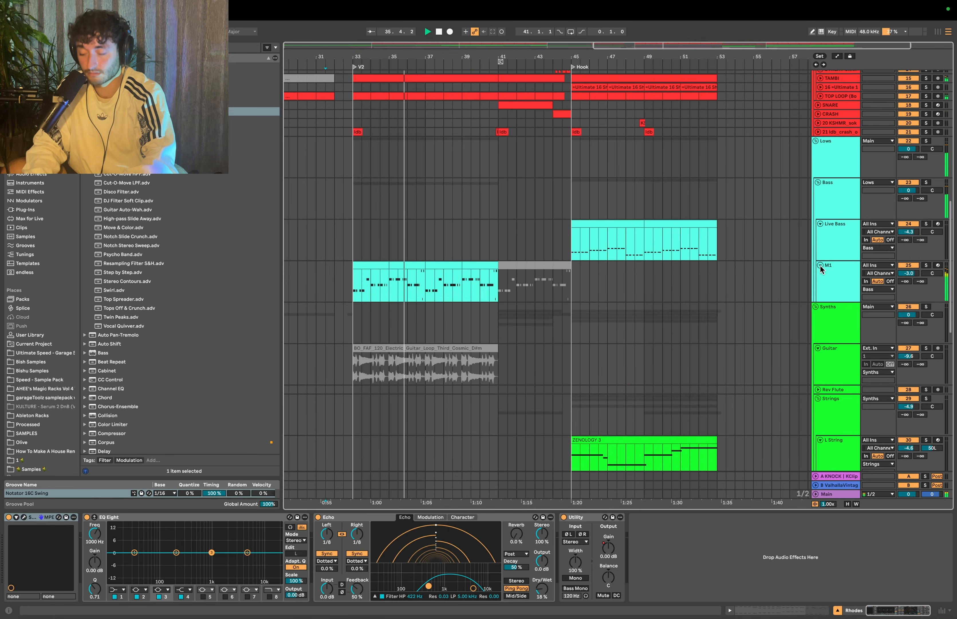
pyautogui.click(515, 263)
pyautogui.click(491, 267)
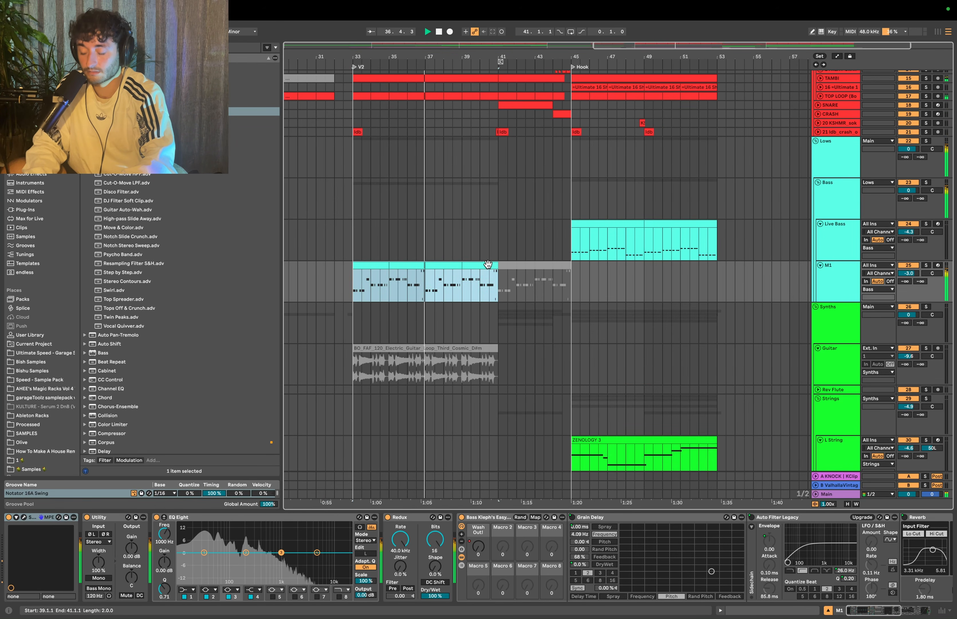
pyautogui.doubleClick(407, 265)
pyautogui.hotkey('shift', 'Tab')
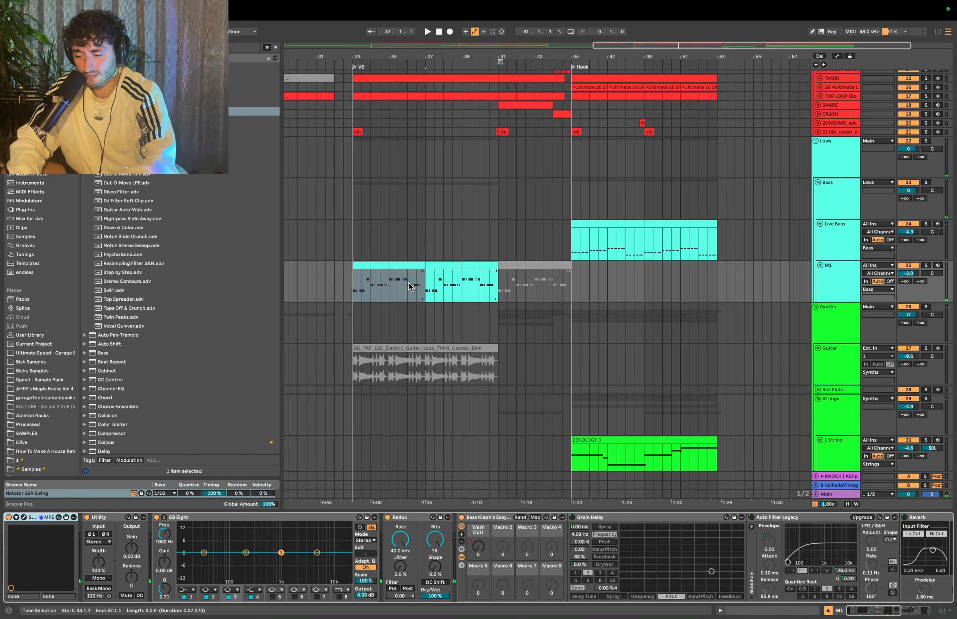
pyautogui.hotkey('shift', 'Tab')
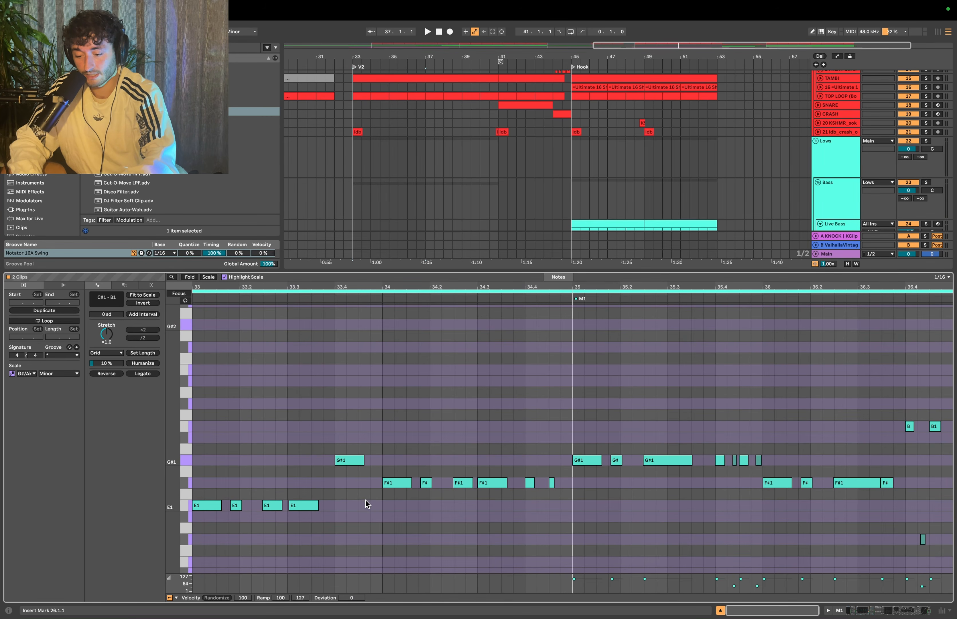
pyautogui.moveTo(381, 498); pyautogui.dragTo(133, 503)
pyautogui.click(384, 495)
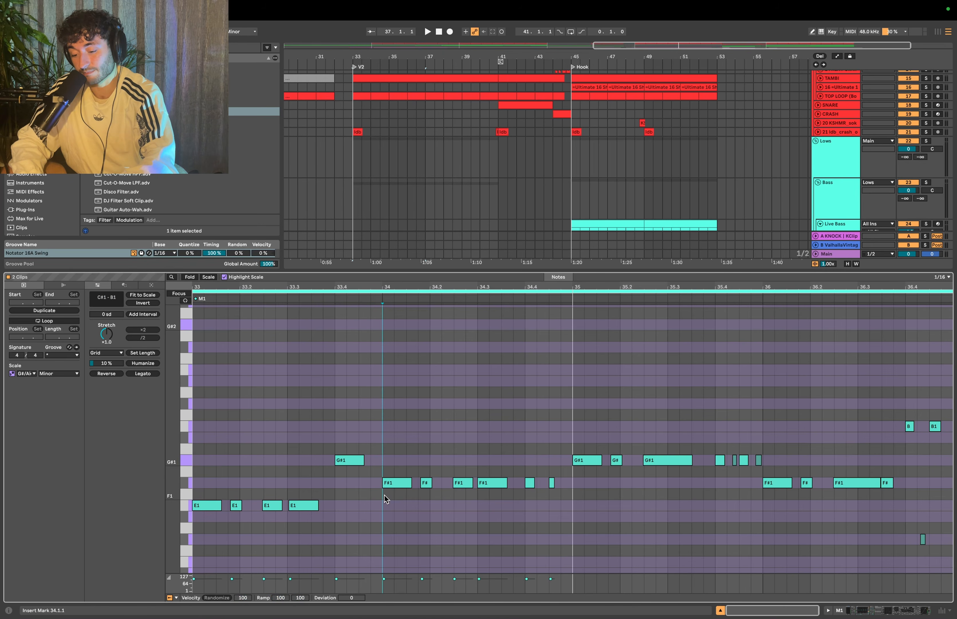
# Try shifting the M1 bass line's bar 36 F#1 notes lower, and move them back up to F#1
pyautogui.moveTo(766, 502); pyautogui.dragTo(915, 466)
pyautogui.press('Down')
pyautogui.press('Down')
pyautogui.press('Down')
pyautogui.press('Down')
pyautogui.press('Up')
pyautogui.press('Up')
pyautogui.press('Up')
pyautogui.press('Up')
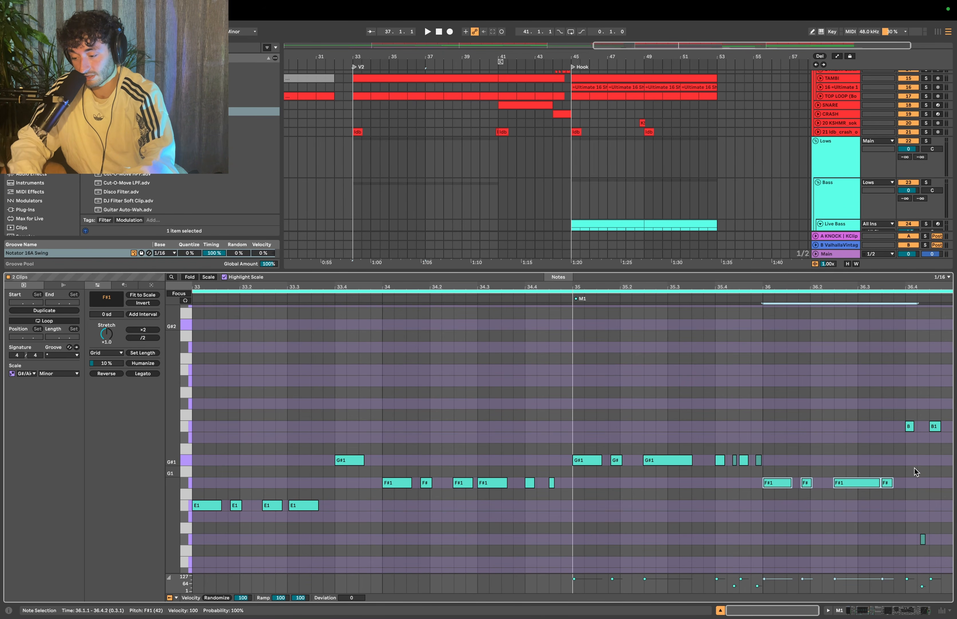
# Examine the M1 bass progression by selecting its E1, F#1, G#1 and F#1 note groups across bars 33 to 36
pyautogui.moveTo(767, 495); pyautogui.dragTo(823, 477)
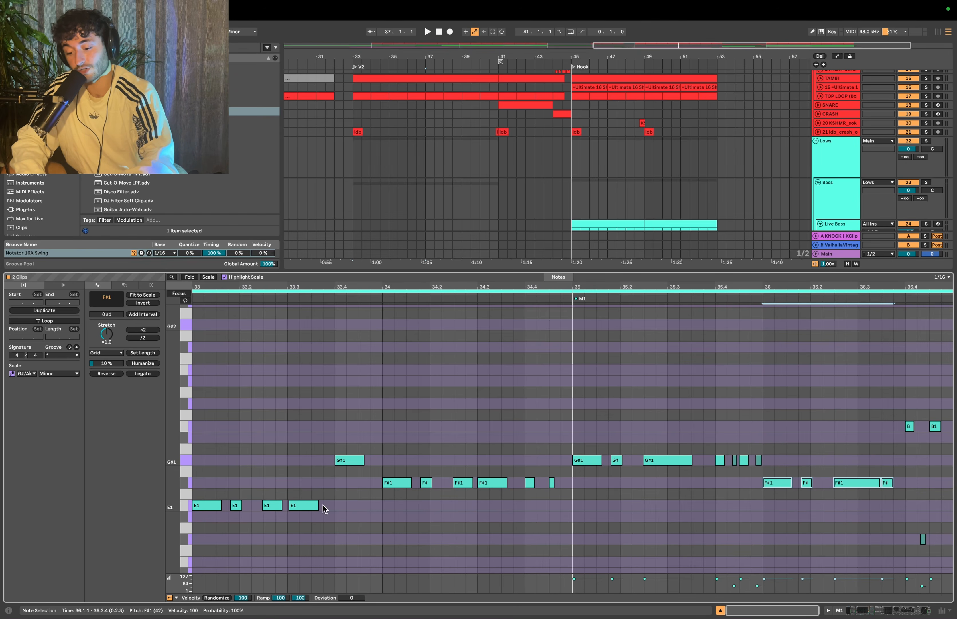
pyautogui.moveTo(357, 525); pyautogui.dragTo(201, 493)
pyautogui.moveTo(371, 499); pyautogui.dragTo(558, 472)
pyautogui.moveTo(554, 474); pyautogui.dragTo(777, 455)
pyautogui.moveTo(755, 494); pyautogui.dragTo(915, 476)
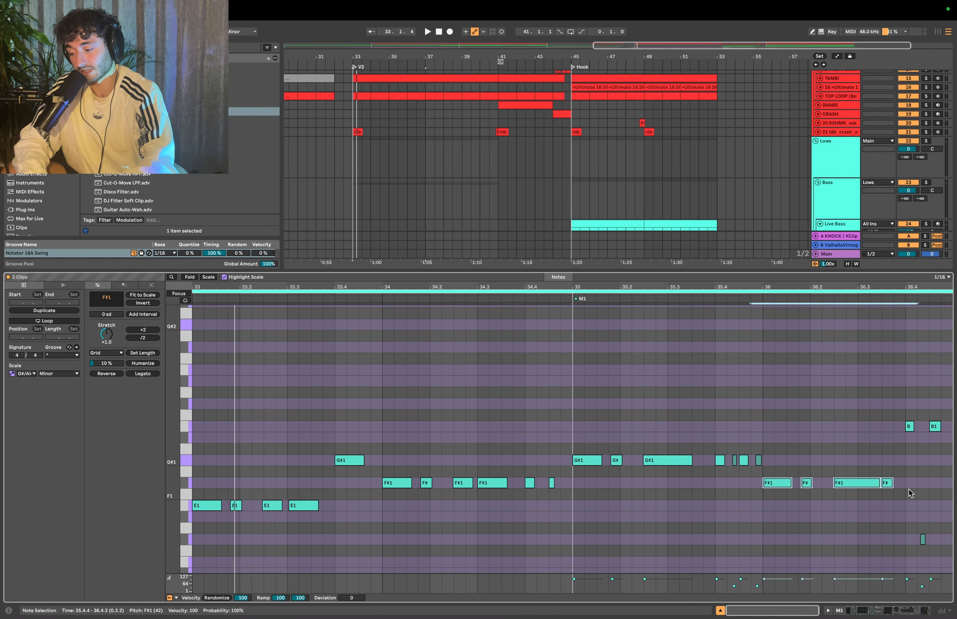
pyautogui.click(906, 493)
pyautogui.click(201, 520)
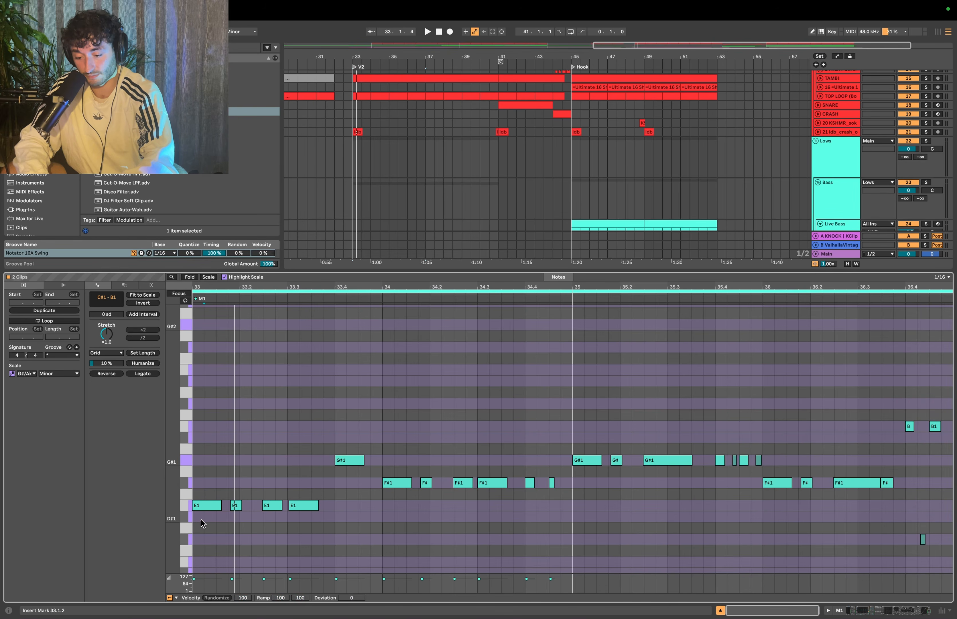
# Play the M1 bass line from the bar 33 E1 notes, and reopen its two clips from bars 33 and 35 together in the note editor
pyautogui.moveTo(201, 519); pyautogui.dragTo(338, 481)
pyautogui.press('space')
pyautogui.hotkey('shift', 'Tab')
pyautogui.scroll(-1, 606, 257)
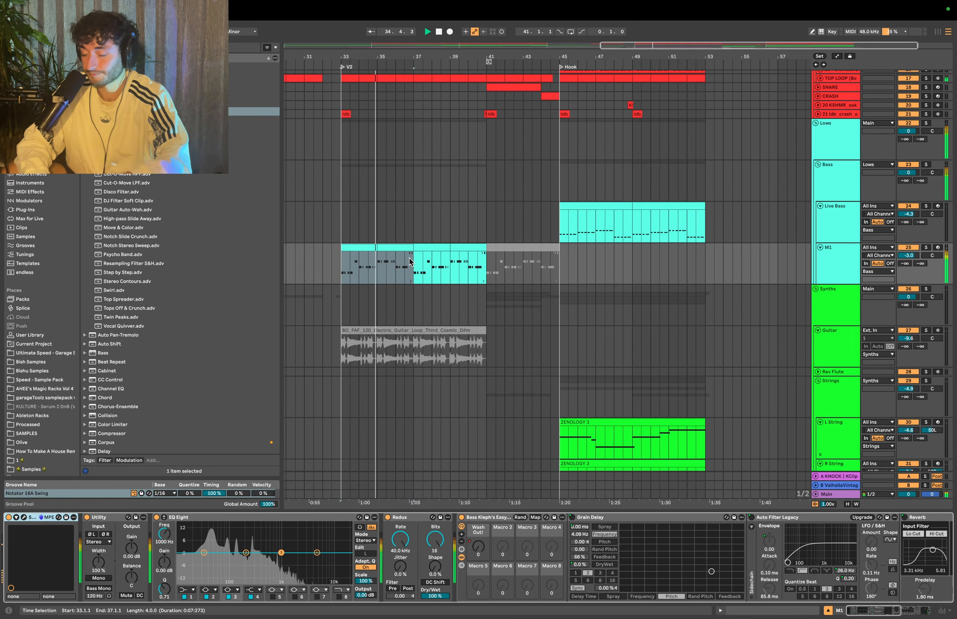
pyautogui.click(368, 248)
pyautogui.scroll(4, 386, 259)
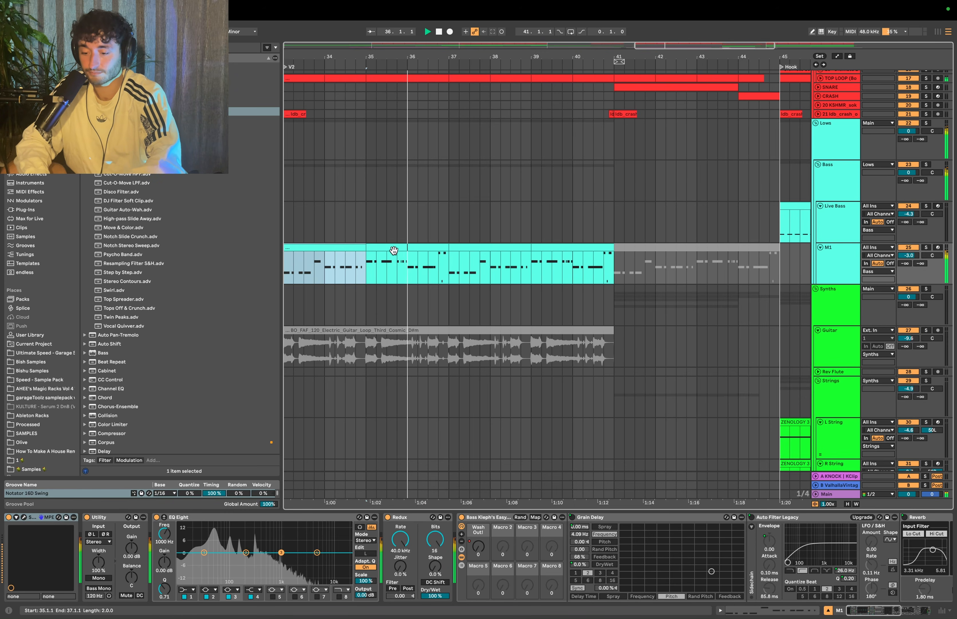
pyautogui.click(394, 251)
pyautogui.keyDown('shift'); pyautogui.click(342, 249); pyautogui.keyUp('shift')
pyautogui.hotkey('shift', 'Tab')
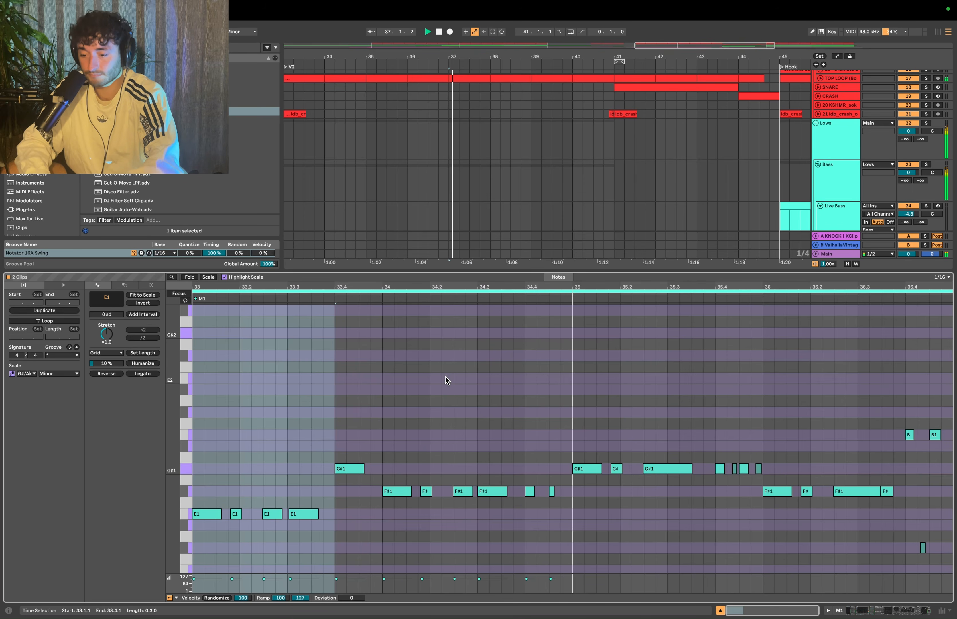
# Nudge the two short, quiet G#1 ghost notes near the end of bar 35 slightly earlier
pyautogui.click(643, 525)
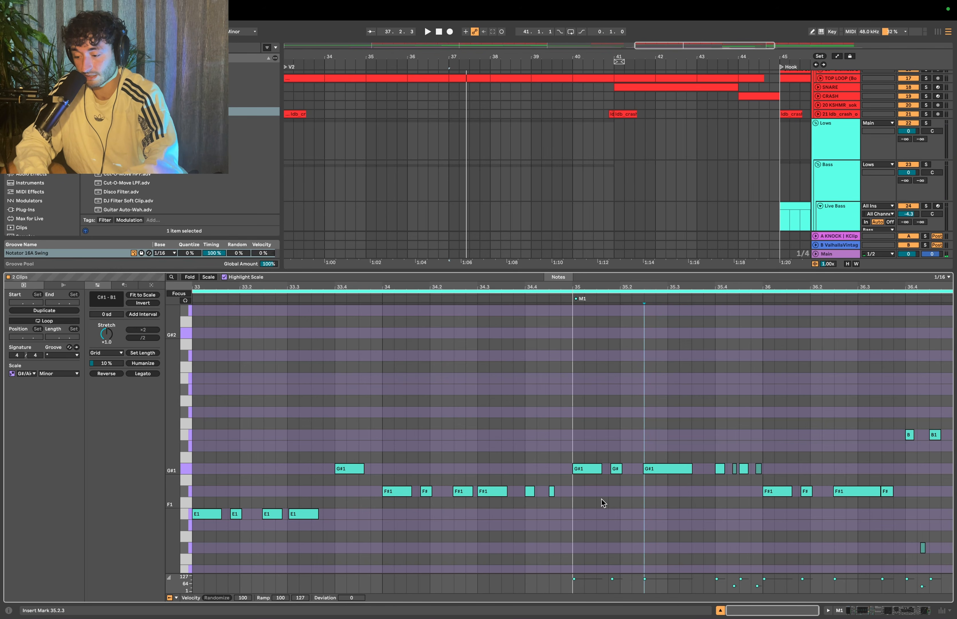
pyautogui.press('+')
pyautogui.press('+')
pyautogui.press('+')
pyautogui.click(650, 469)
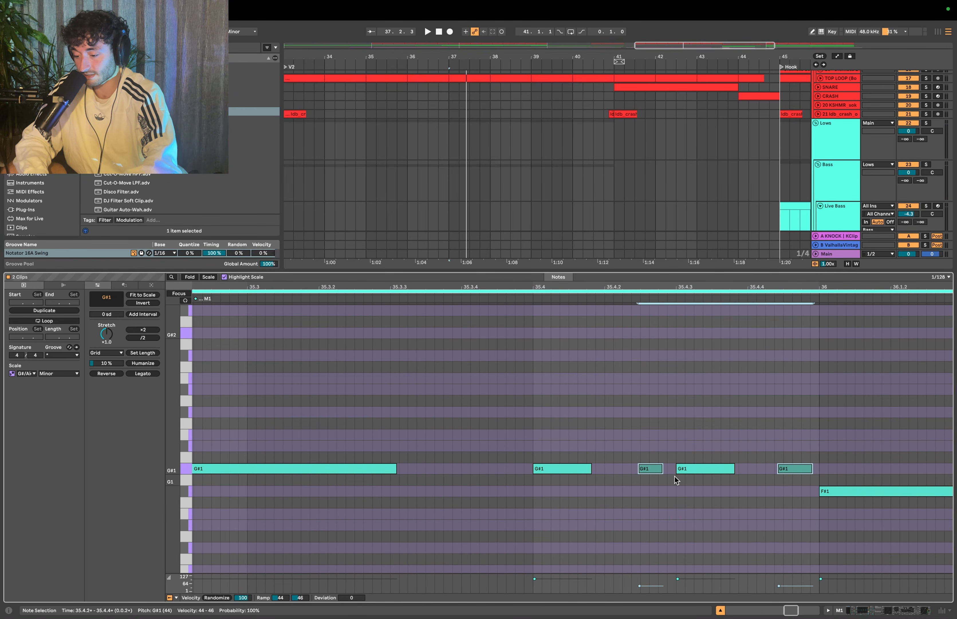
pyautogui.scroll(-5, 675, 476)
pyautogui.click(666, 470)
pyautogui.keyDown('shift'); pyautogui.click(726, 470); pyautogui.keyUp('shift')
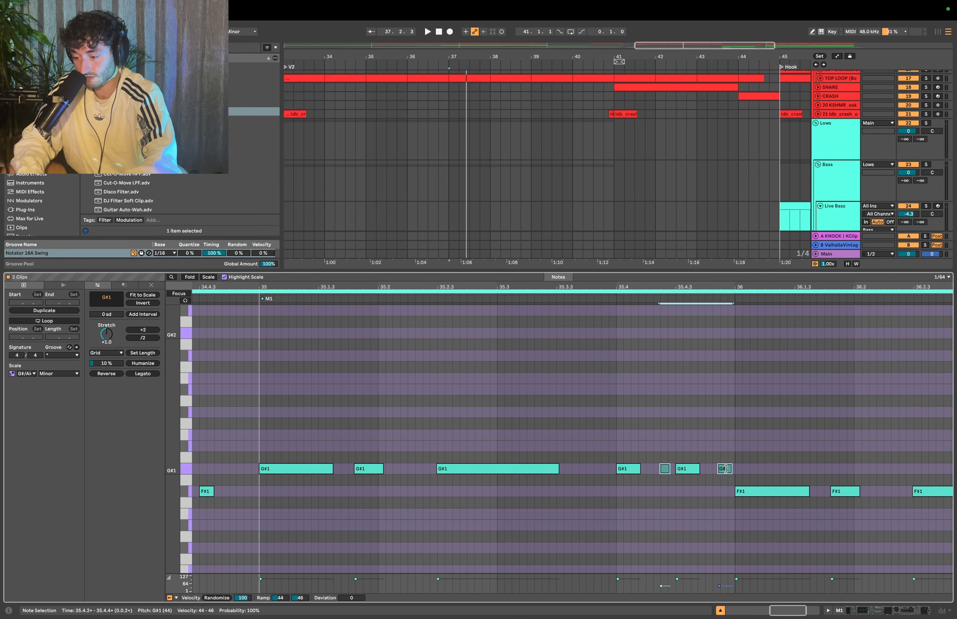
pyautogui.press('Left')
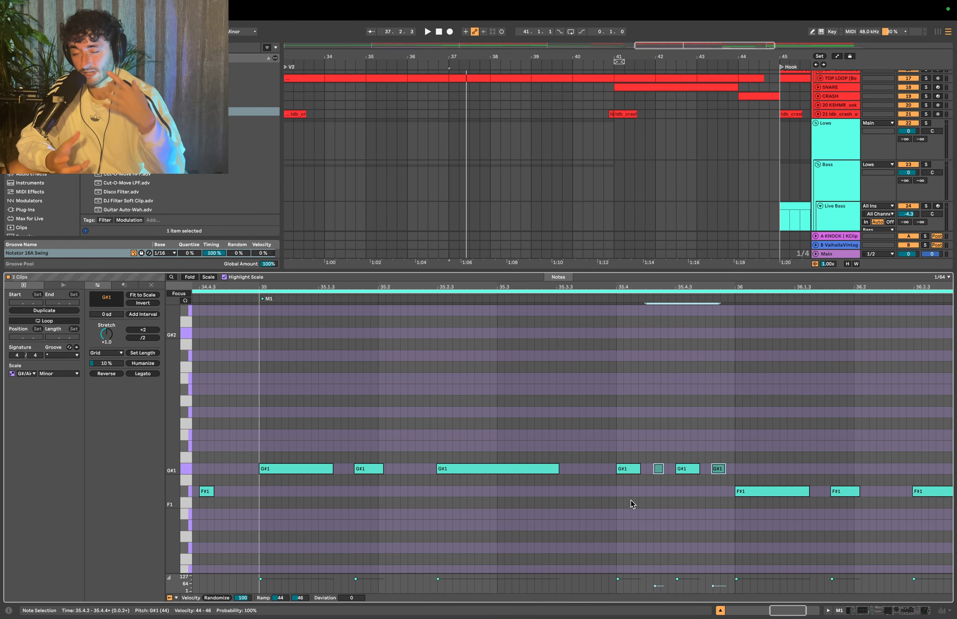
# Listen to the adjusted bass line and open only the M1 clip from bar 35 in the note editor, stopping playback
pyautogui.scroll(-5, 502, 376)
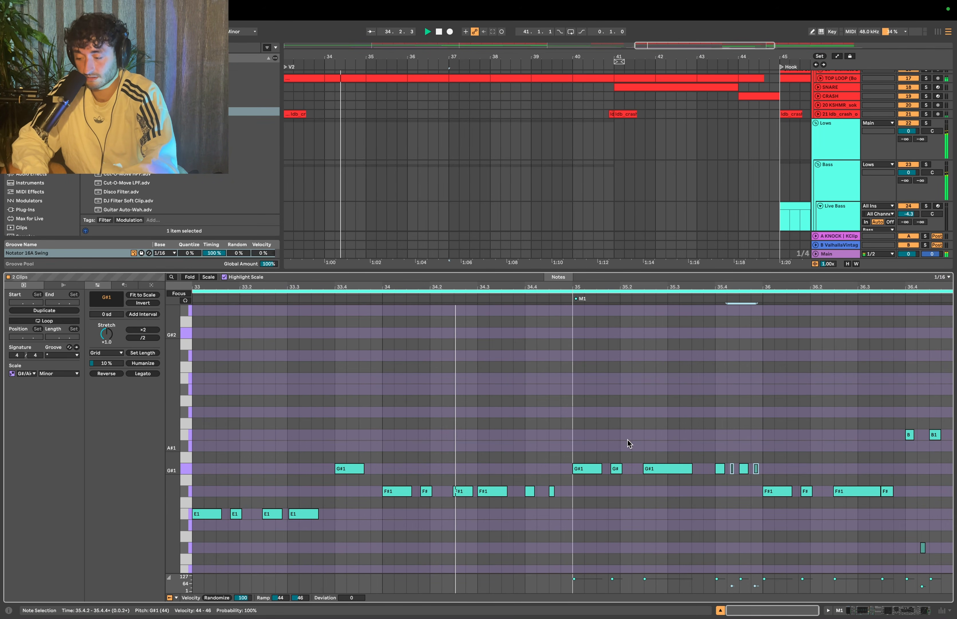
pyautogui.click(714, 431)
pyautogui.hotkey('shift', 'Tab')
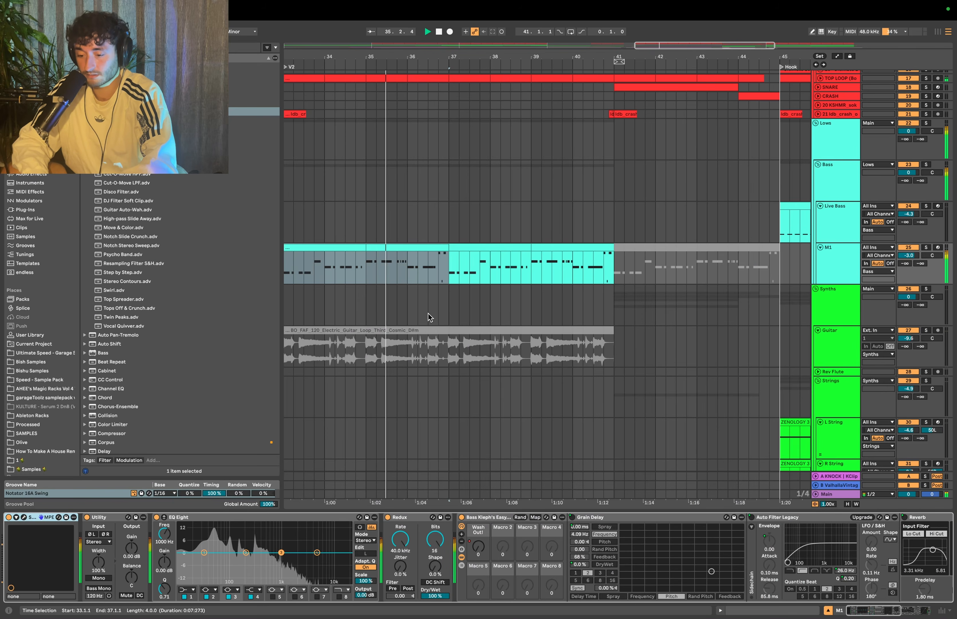
pyautogui.click(414, 248)
pyautogui.hotkey('shift', 'Tab')
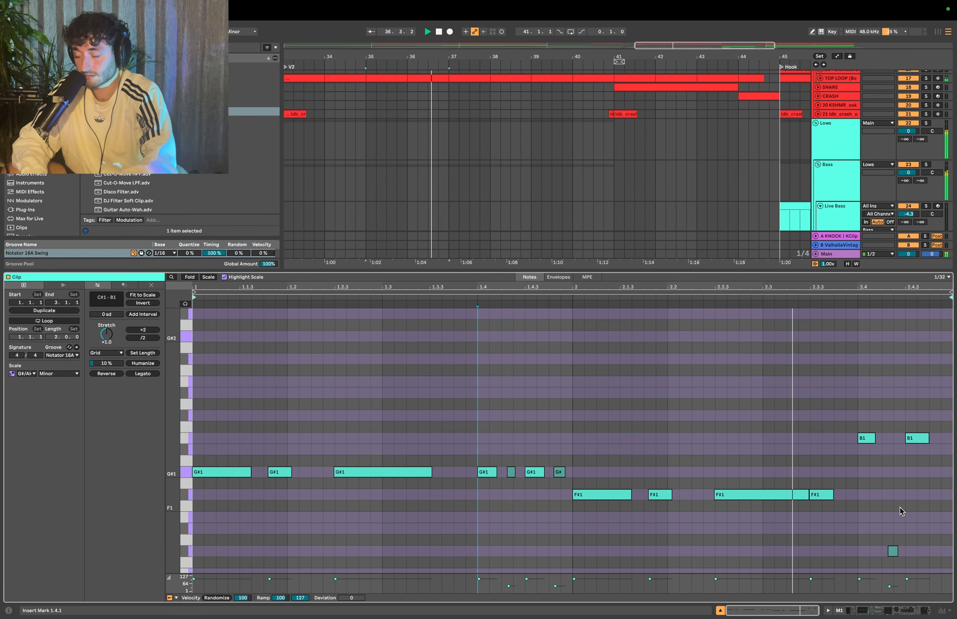
pyautogui.scroll(-2, 891, 493)
pyautogui.press('space')
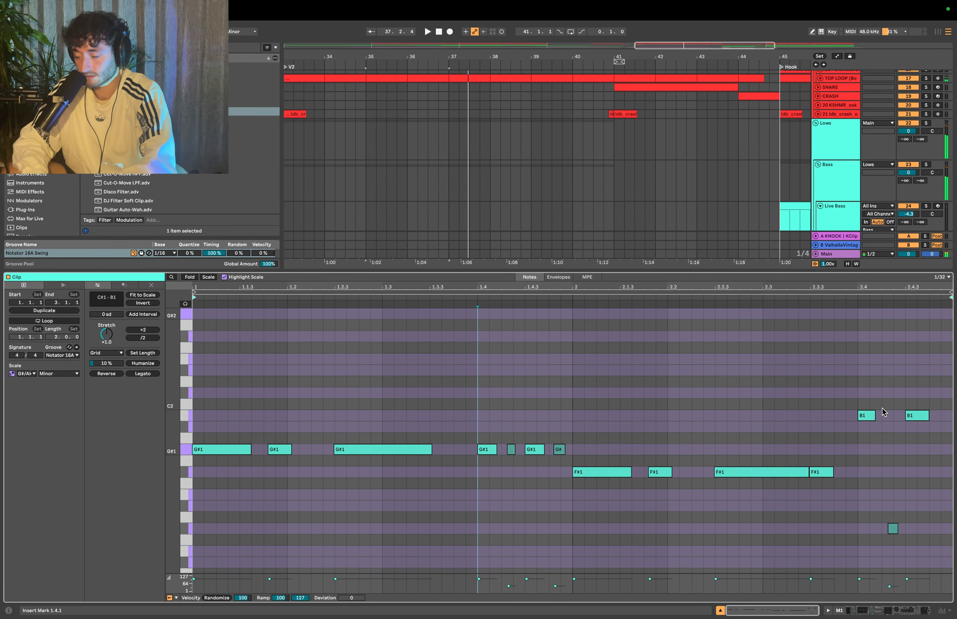
# Select the closing B1 and C#1 fill notes, close the note editor and briefly play the fill from 36.4.1
pyautogui.moveTo(863, 392); pyautogui.dragTo(927, 538)
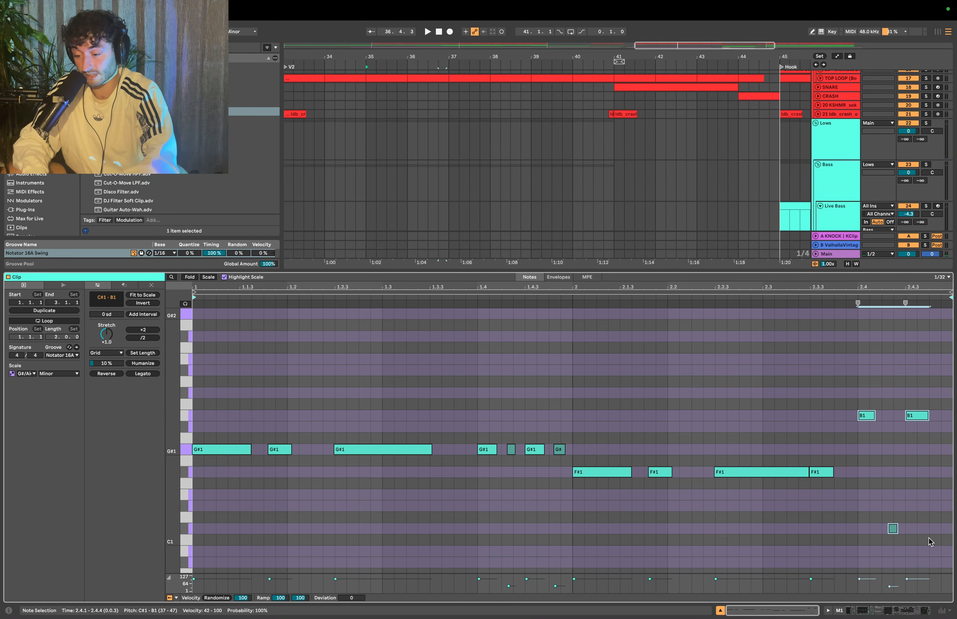
pyautogui.hotkey('shift', 'Tab')
pyautogui.moveTo(444, 265); pyautogui.dragTo(437, 263)
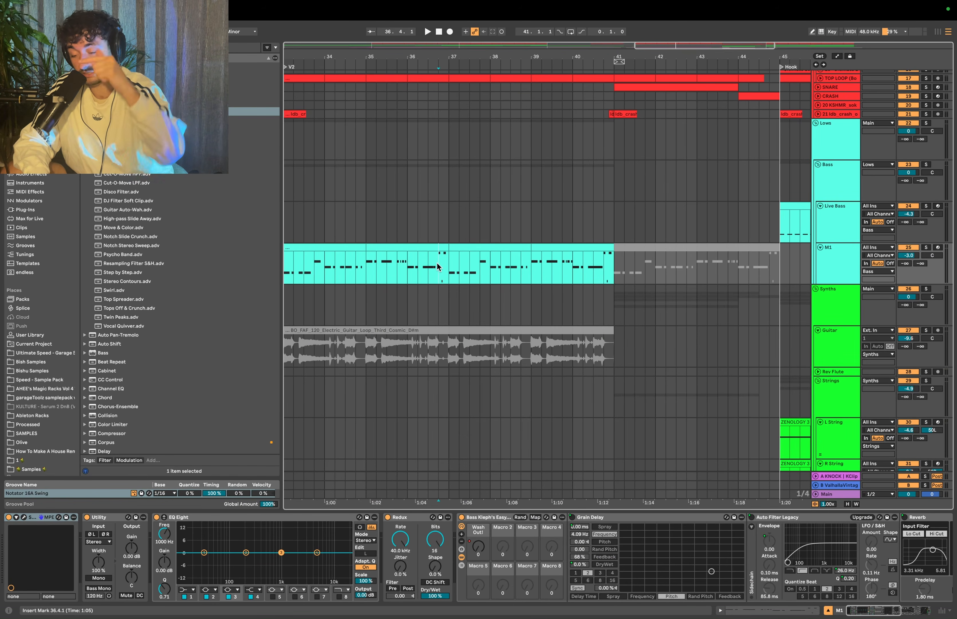
pyautogui.press('space')
pyautogui.press('space')
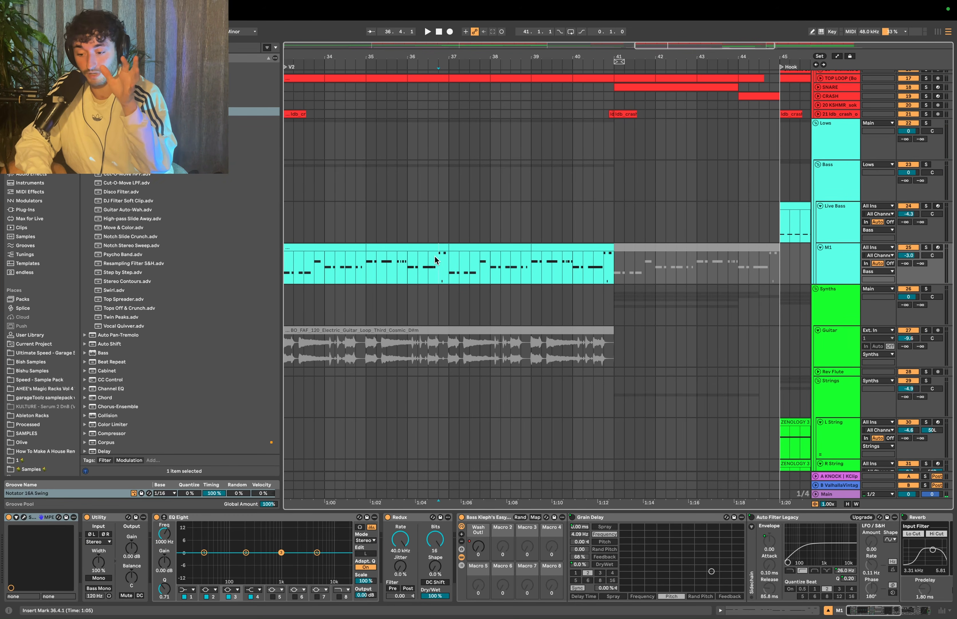
# Play the M1 bass line into V2 from 32.4.1 and place the insert mark at 36.1.1
pyautogui.press('-')
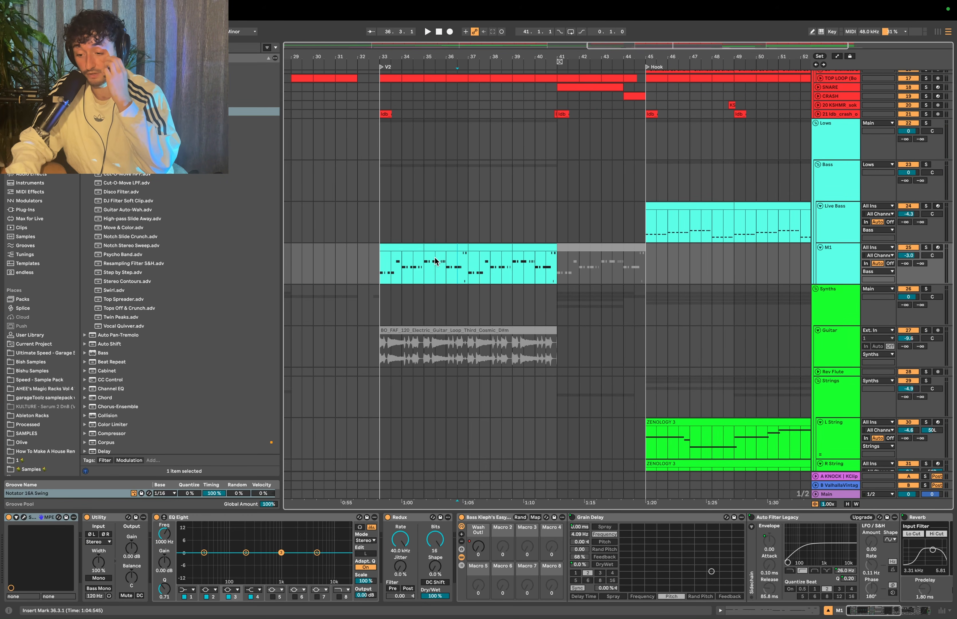
pyautogui.press('+')
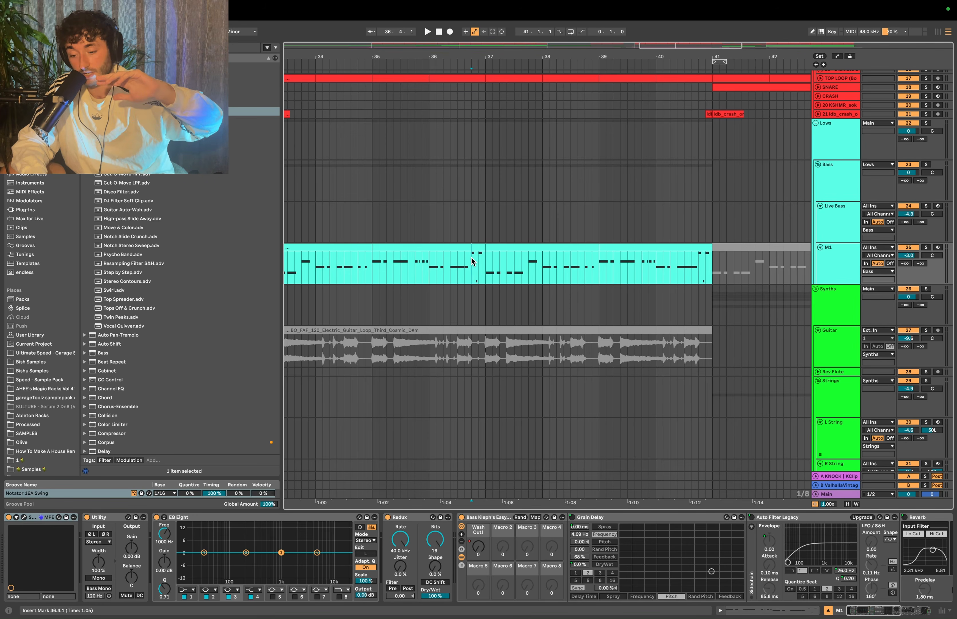
pyautogui.press('-')
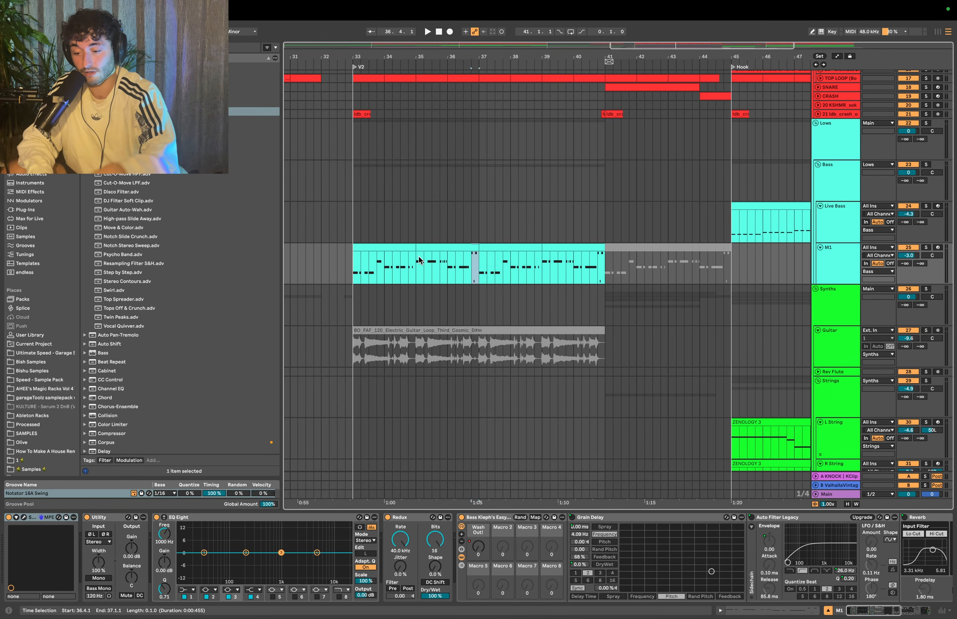
pyautogui.click(347, 254)
pyautogui.press('-')
pyautogui.press('space')
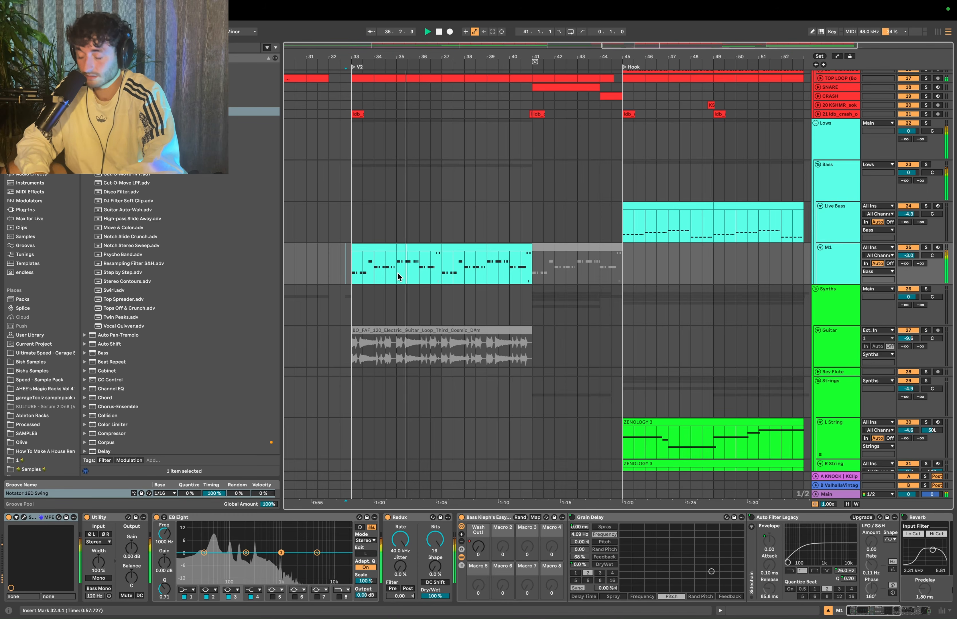
pyautogui.click(414, 272)
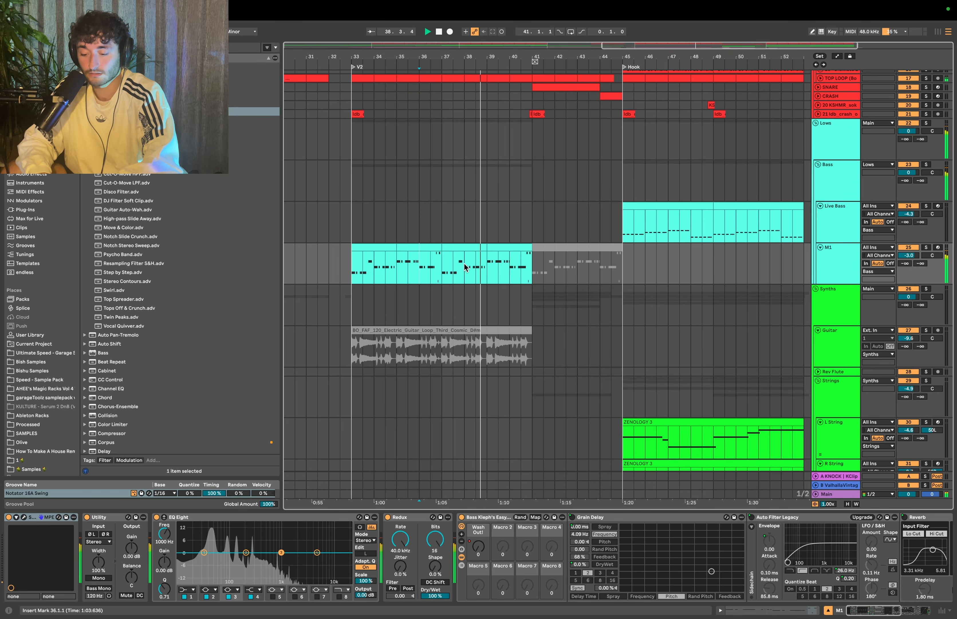
pyautogui.press('-')
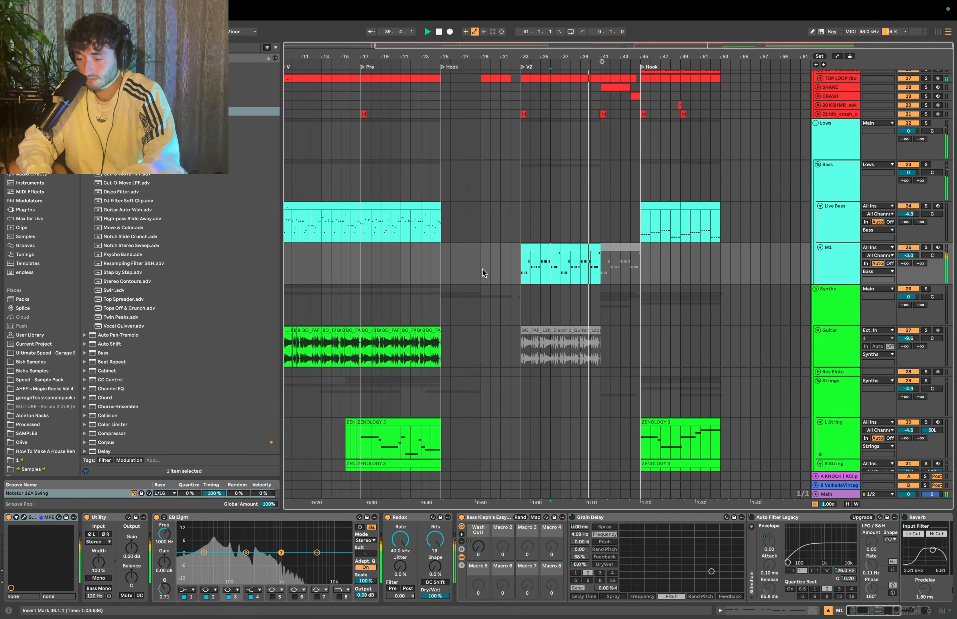
# Place the insert mark at bar 41 and follow playback through the String Lead, Serum Bounce and Rhodes tracks into the Hook
pyautogui.click(607, 273)
pyautogui.scroll(6, 610, 264)
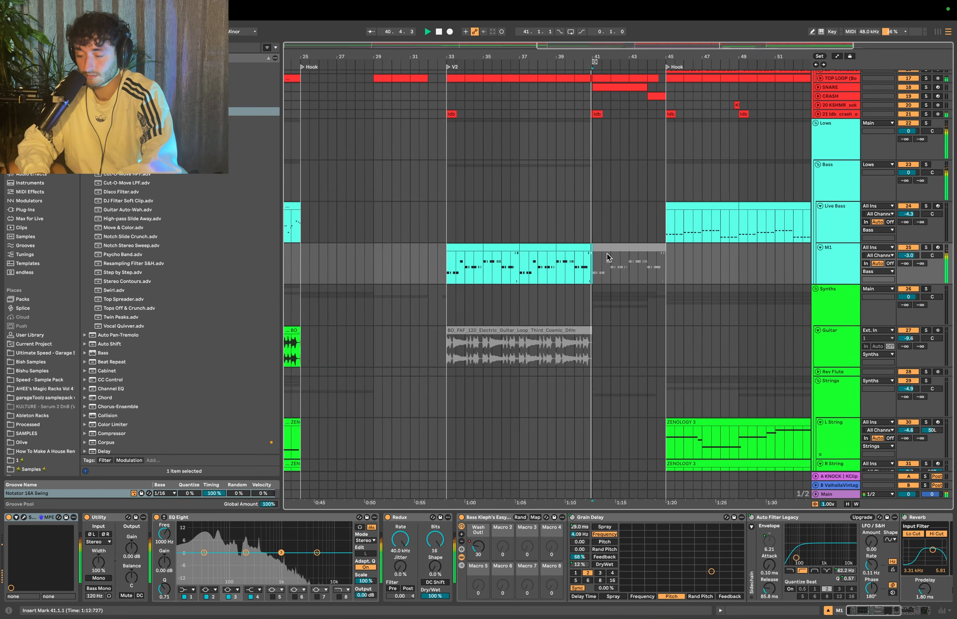
pyautogui.rightClick(609, 255)
pyautogui.click(577, 220)
pyautogui.scroll(-10, 561, 219)
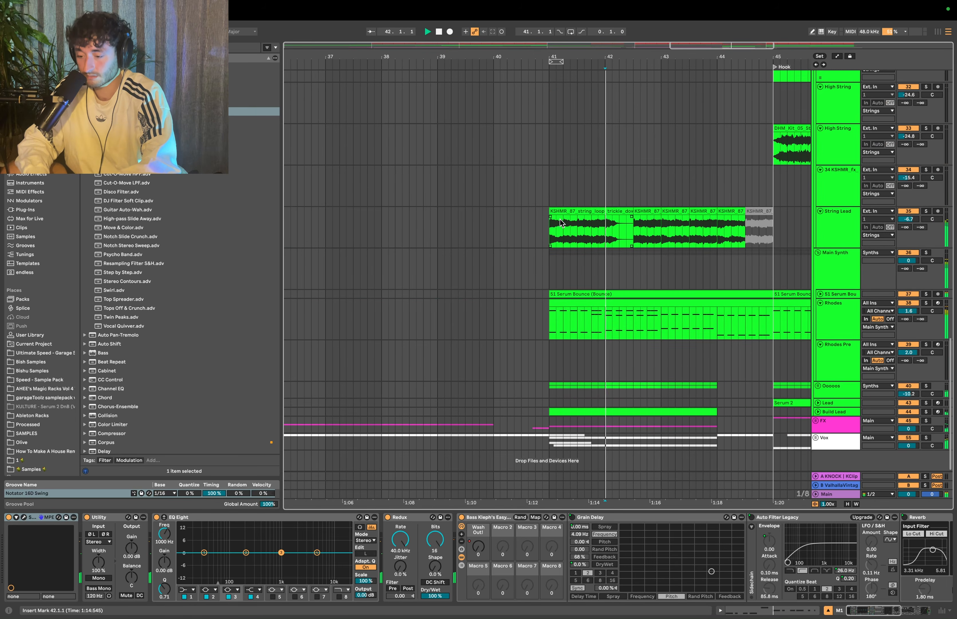
pyautogui.scroll(-3, 561, 220)
pyautogui.hscroll(1, 561, 220)
pyautogui.rightClick(562, 223)
pyautogui.click(519, 225)
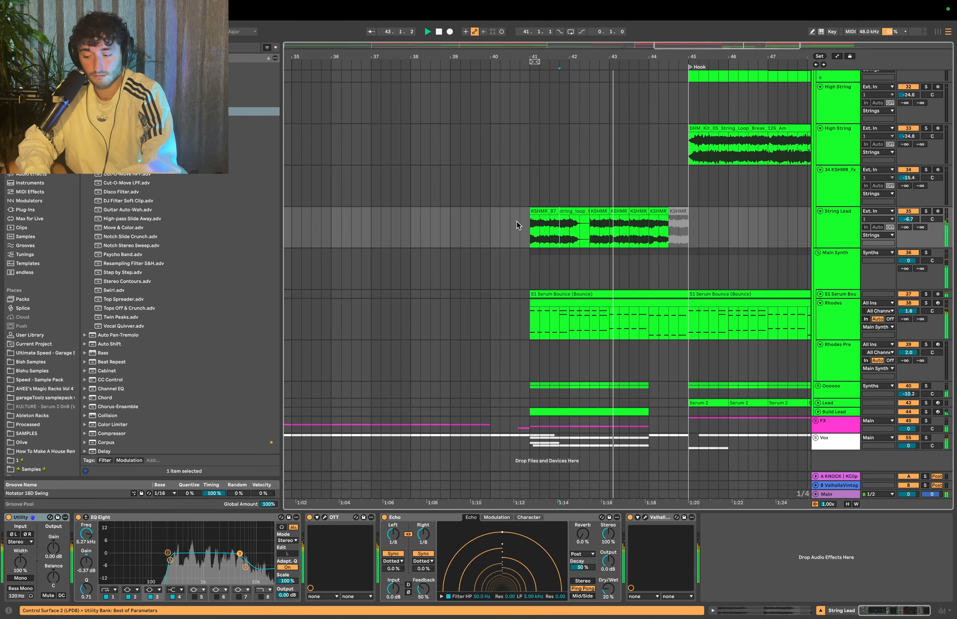
pyautogui.hscroll(2, 518, 225)
pyautogui.rightClick(517, 224)
pyautogui.click(419, 240)
pyautogui.scroll(-5, 420, 241)
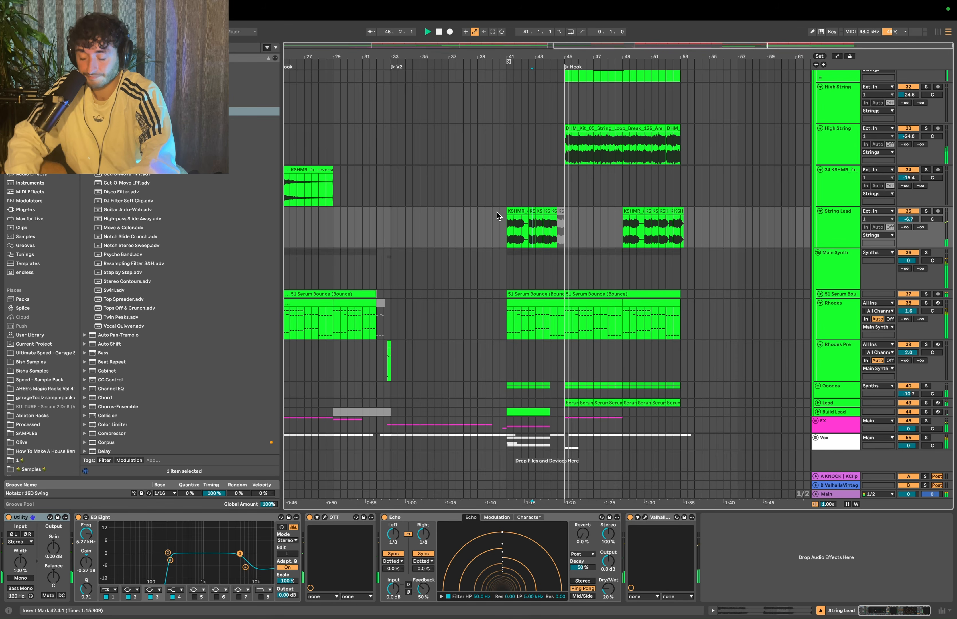
# Add a locator at bar 41 named Build 2nd
pyautogui.rightClick(506, 66)
pyautogui.click(522, 91)
pyautogui.write('Build 2')
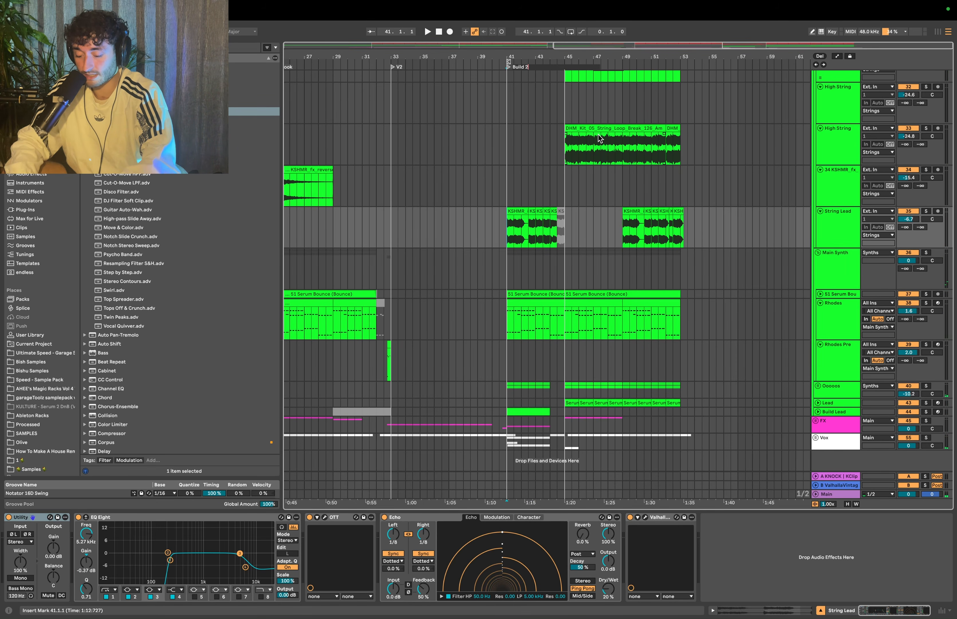
pyautogui.write('nd')
pyautogui.press('Return')
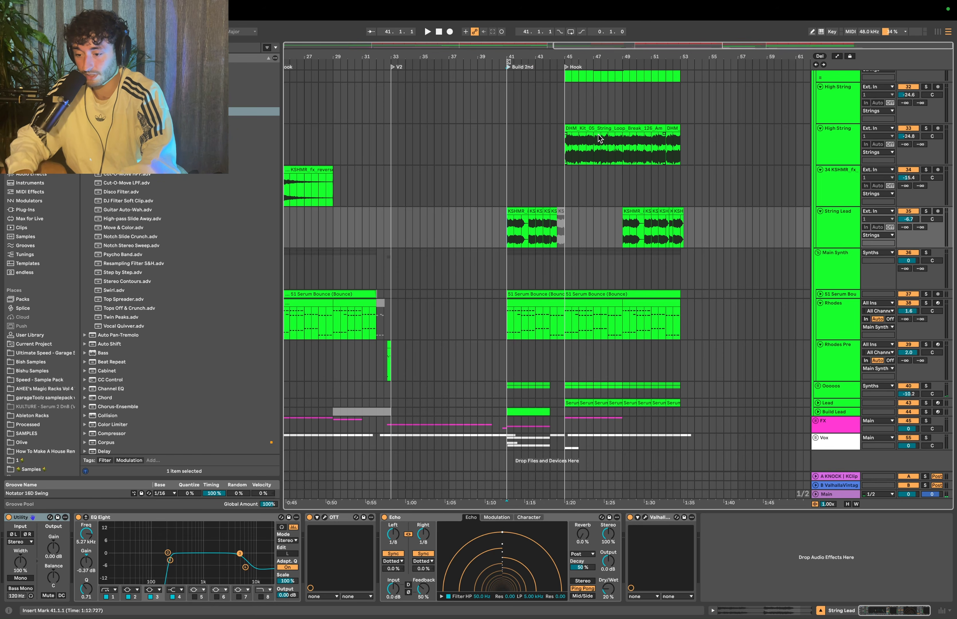
# Compare the Serum Bounce and Rhodes parts by selecting them at Build 2nd and in the Hook at bar 25
pyautogui.click(507, 318)
pyautogui.moveTo(508, 315); pyautogui.dragTo(562, 294)
pyautogui.scroll(-4, 514, 313)
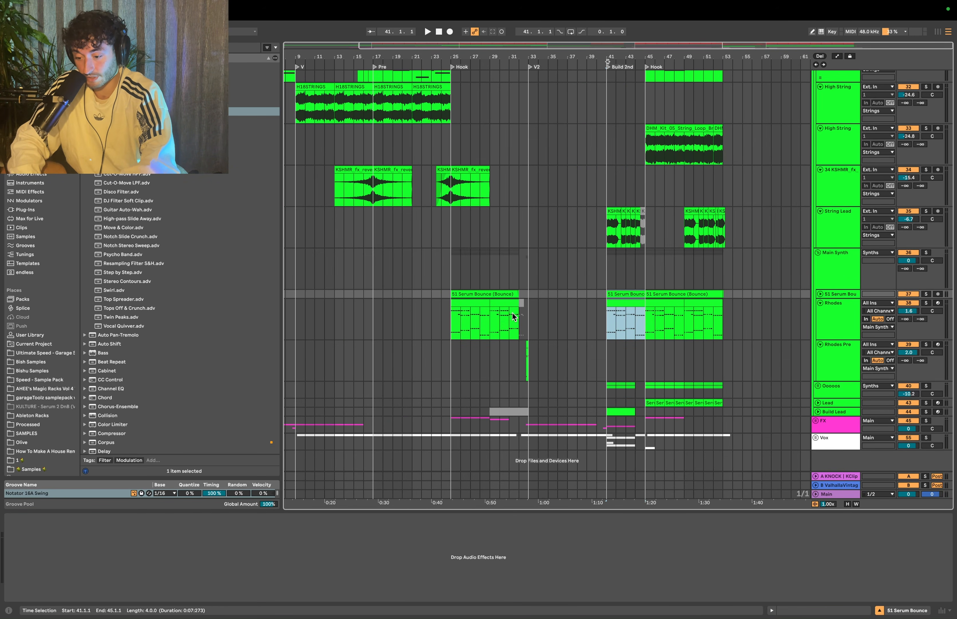
pyautogui.moveTo(449, 318); pyautogui.dragTo(517, 294)
# Select the first String Lead clip at bar 41 and play it with the track soloed
pyautogui.click(609, 217)
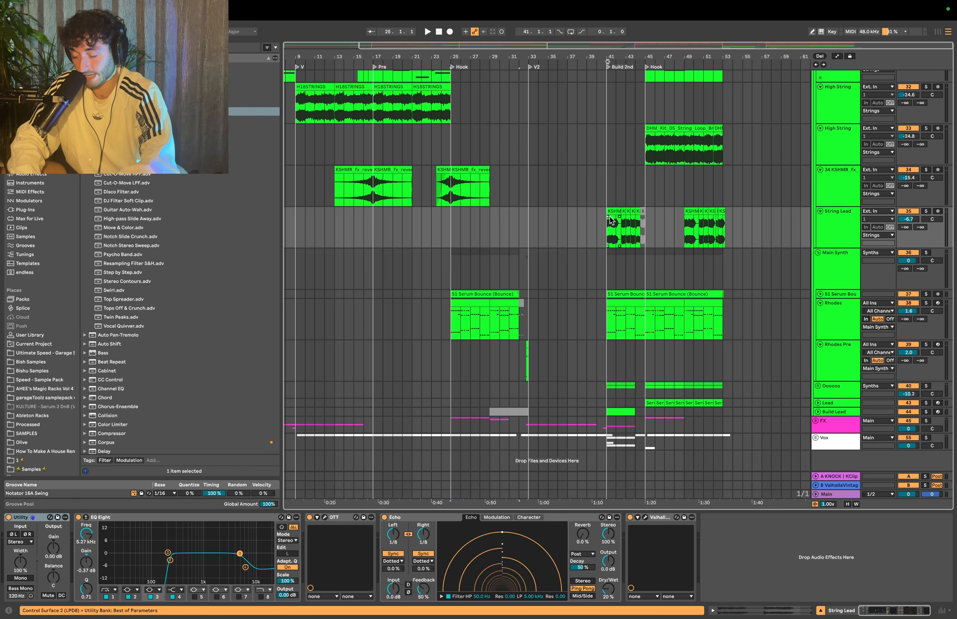
pyautogui.scroll(5, 609, 218)
pyautogui.click(618, 211)
pyautogui.scroll(-3, 618, 211)
pyautogui.hscroll(4, 620, 210)
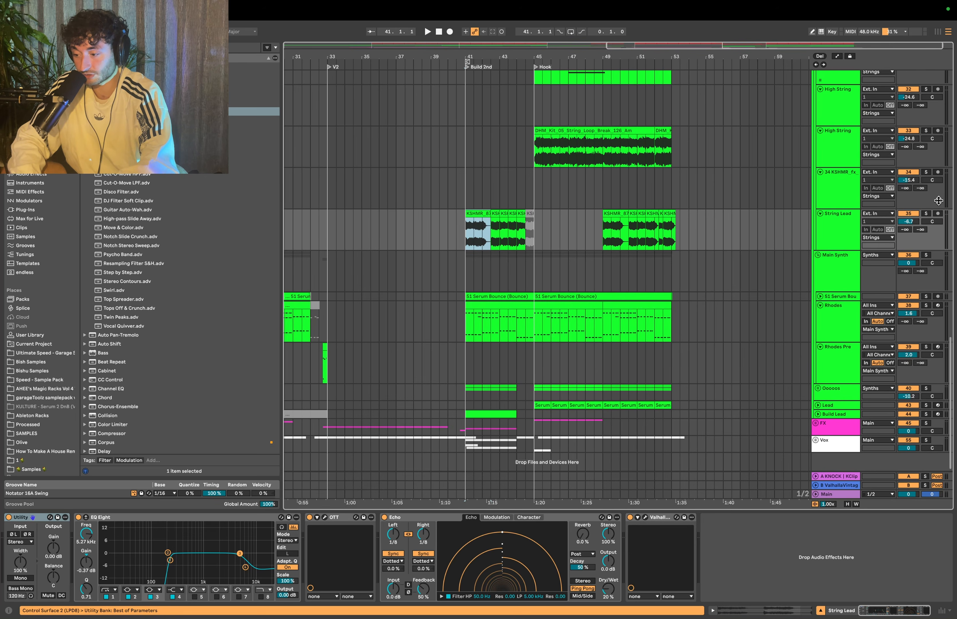
pyautogui.press('space')
pyautogui.scroll(5, 586, 324)
pyautogui.scroll(-2, 586, 323)
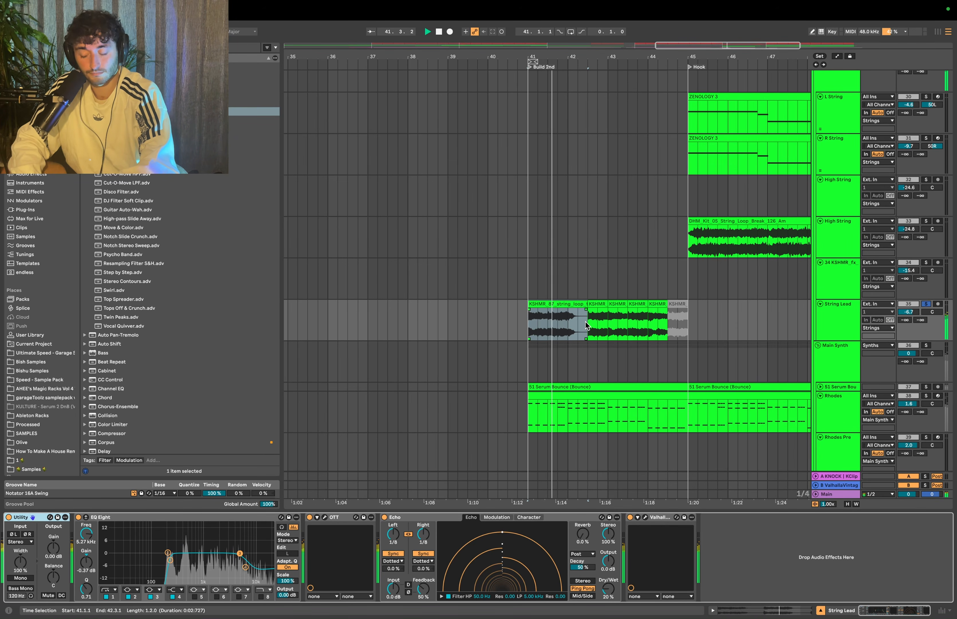
pyautogui.hscroll(1, 586, 323)
# Open the first String Lead clip's sample view, try removing its last two warp markers, and undo the removal
pyautogui.doubleClick(532, 300)
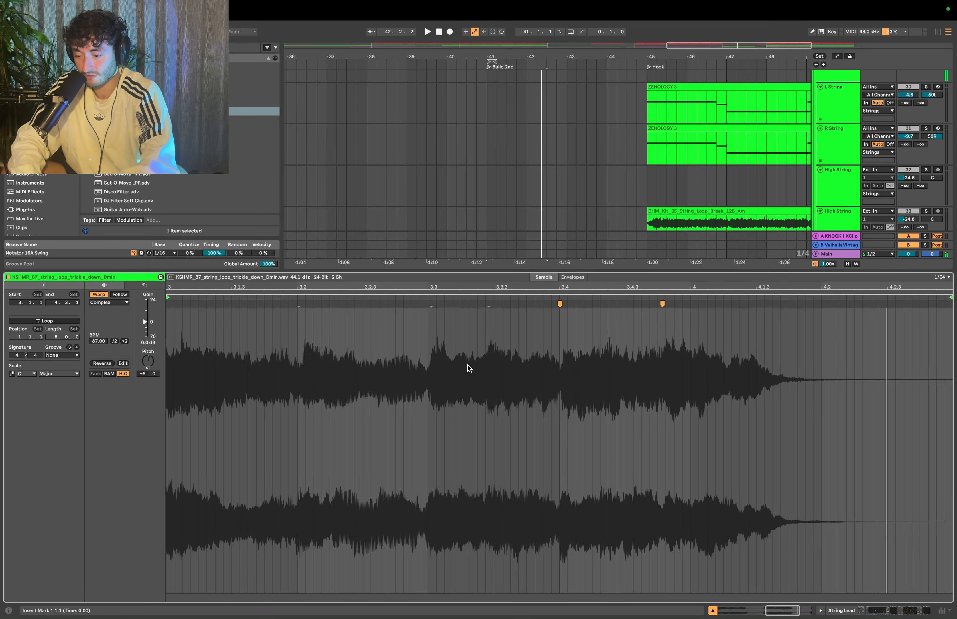
pyautogui.click(662, 304)
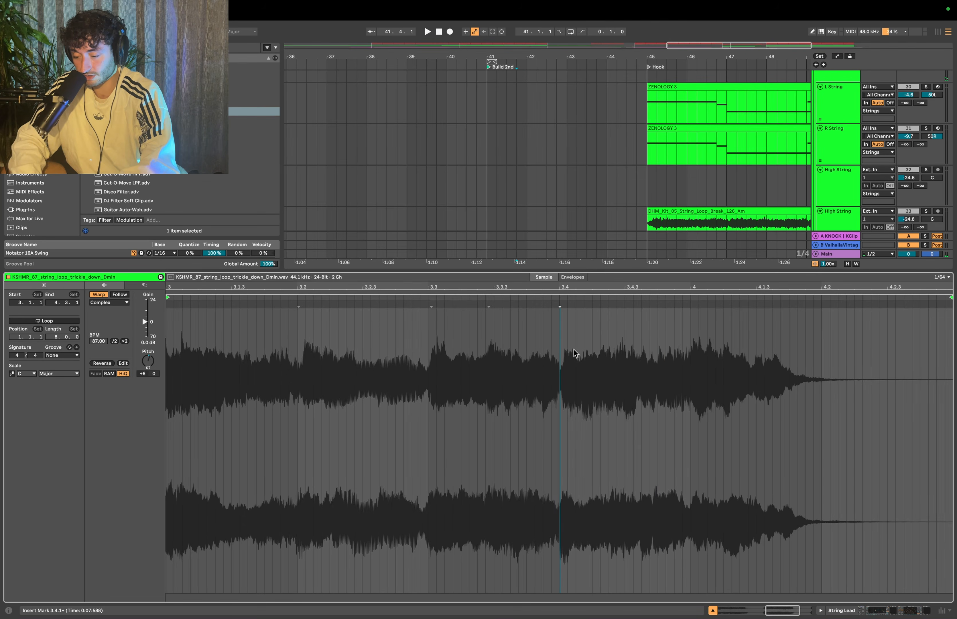
pyautogui.press('super+z')
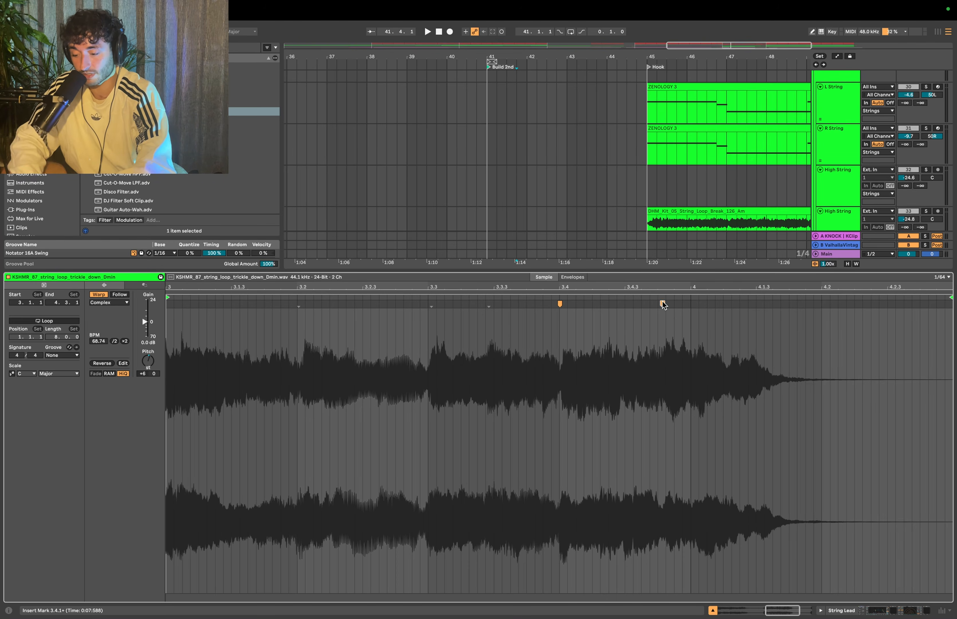
# Play the soloed String Lead from 41.4.1 and select the chopped clips that follow its first clip
pyautogui.press('space')
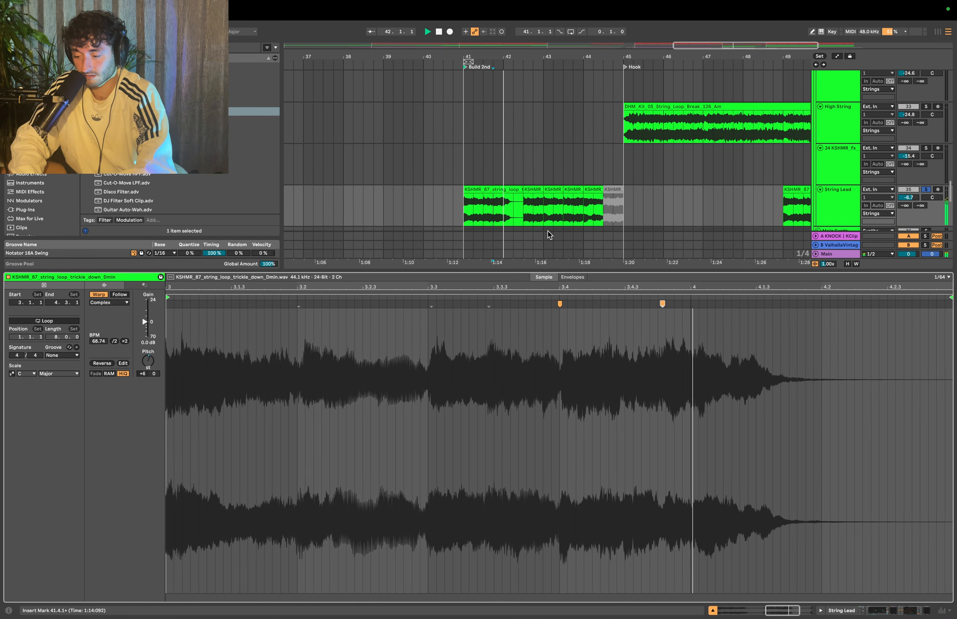
pyautogui.click(535, 189)
pyautogui.keyDown('shift'); pyautogui.click(597, 190); pyautogui.keyUp('shift')
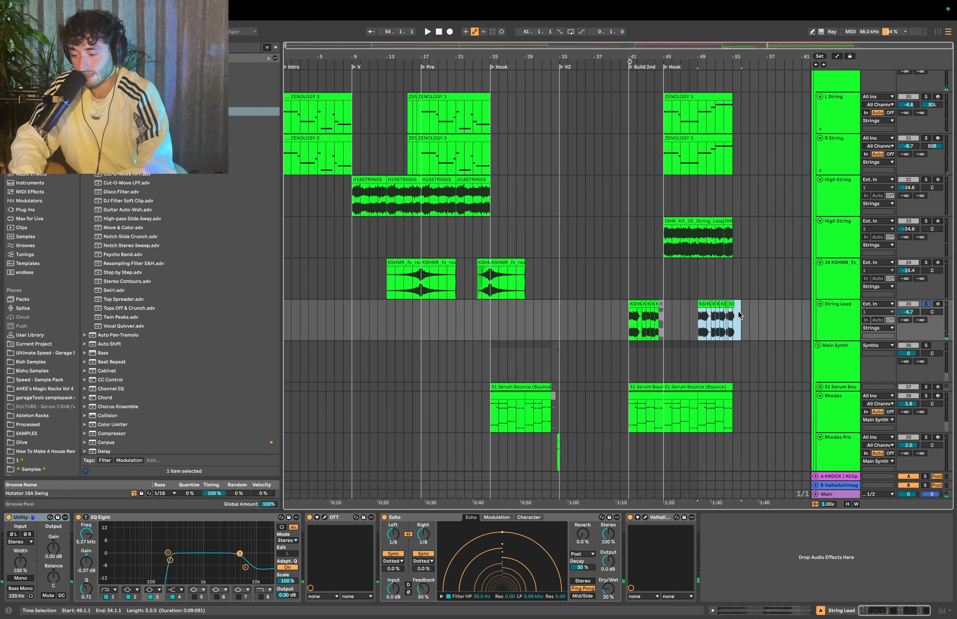
# Select the String Lead repeat around bar 49, and play the unsoloed arrangement from Build 2nd at bar 41
pyautogui.click(637, 286)
pyautogui.click(711, 321)
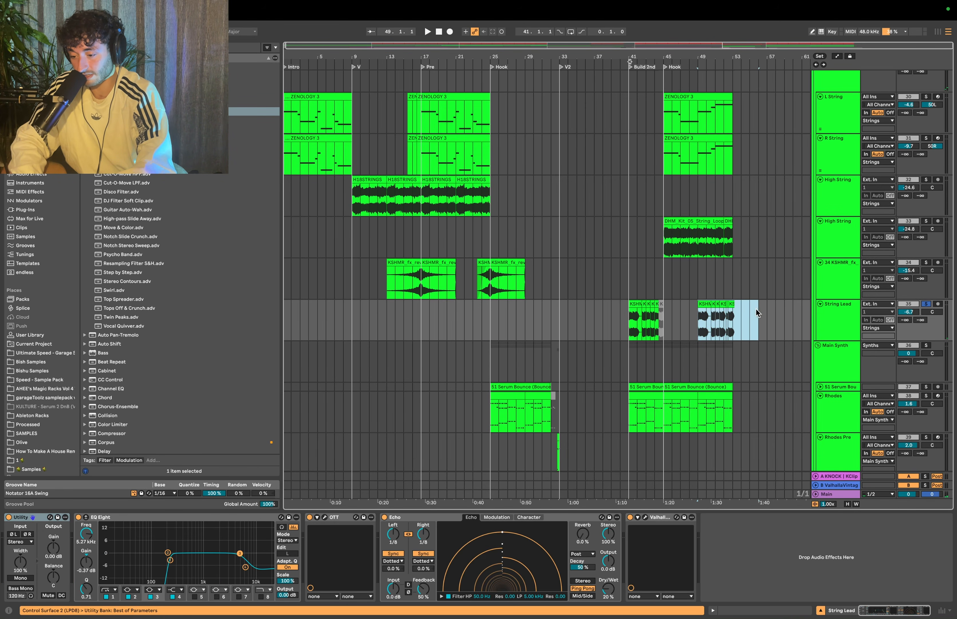
pyautogui.click(625, 283)
pyautogui.press('space')
pyautogui.scroll(-4, 676, 302)
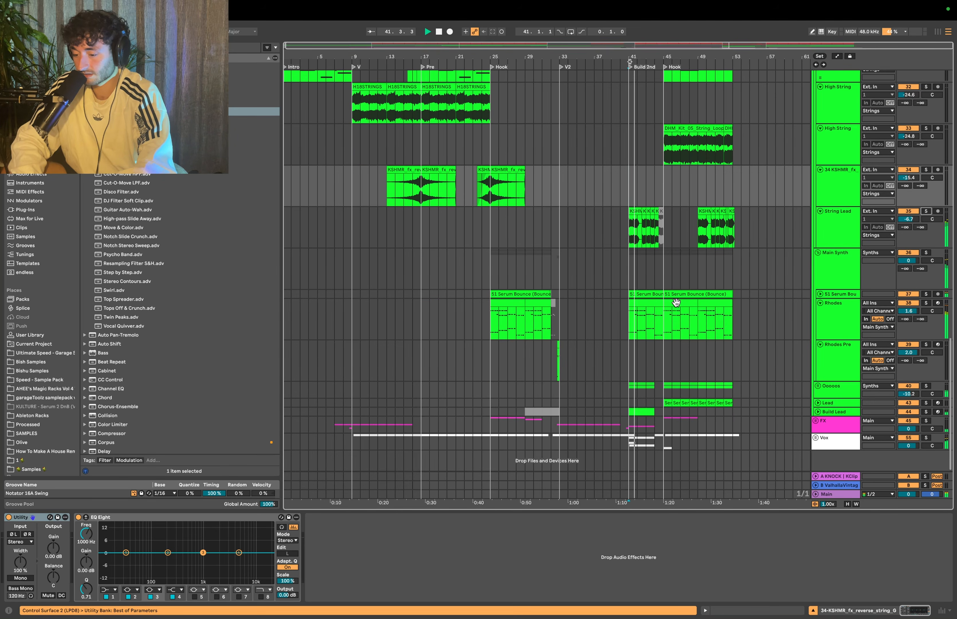
pyautogui.scroll(4, 676, 302)
pyautogui.hscroll(4, 676, 302)
# Expand the Ooooos group and place the insert marker on the Rhodes track at bar 45 during playback
pyautogui.click(819, 386)
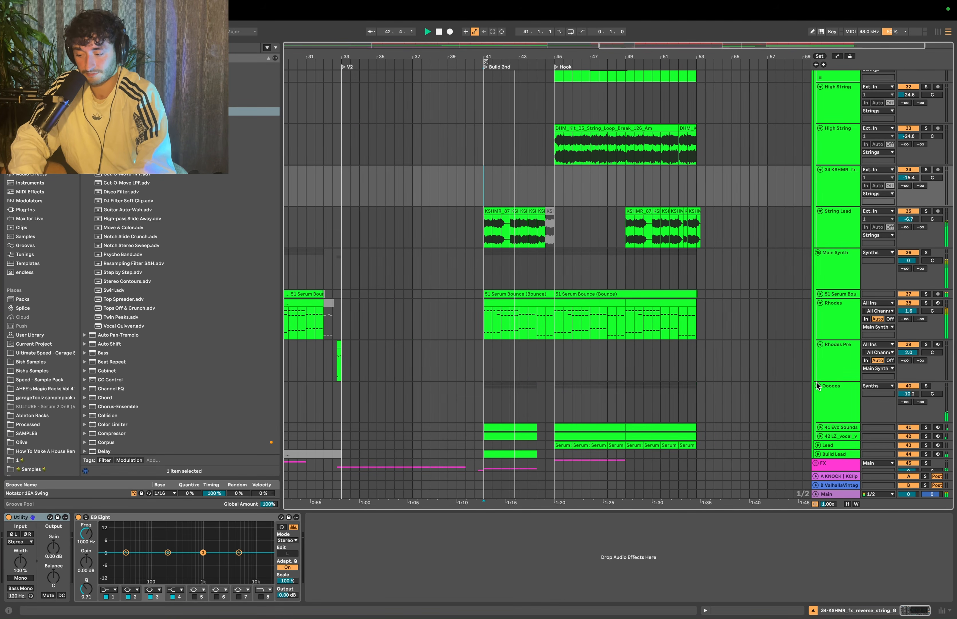
pyautogui.scroll(-2, 644, 367)
pyautogui.scroll(-3, 644, 367)
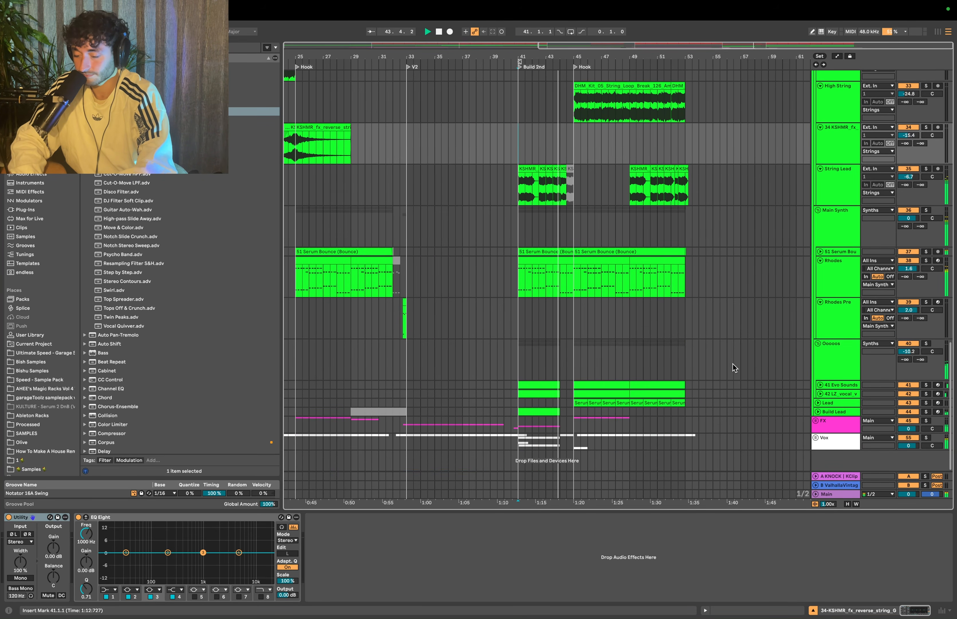
pyautogui.scroll(5, 634, 342)
pyautogui.click(515, 274)
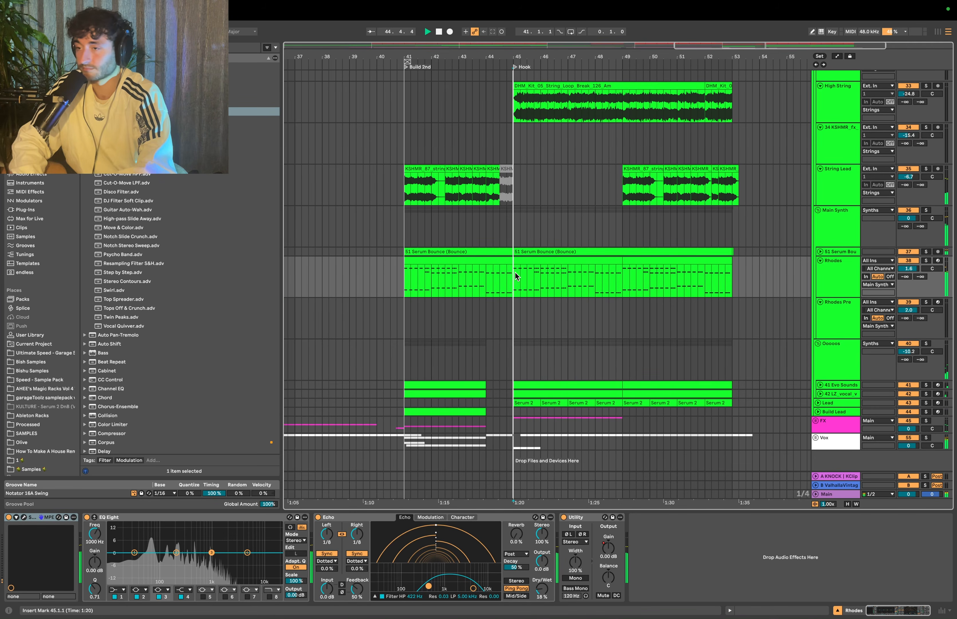
pyautogui.scroll(-3, 514, 300)
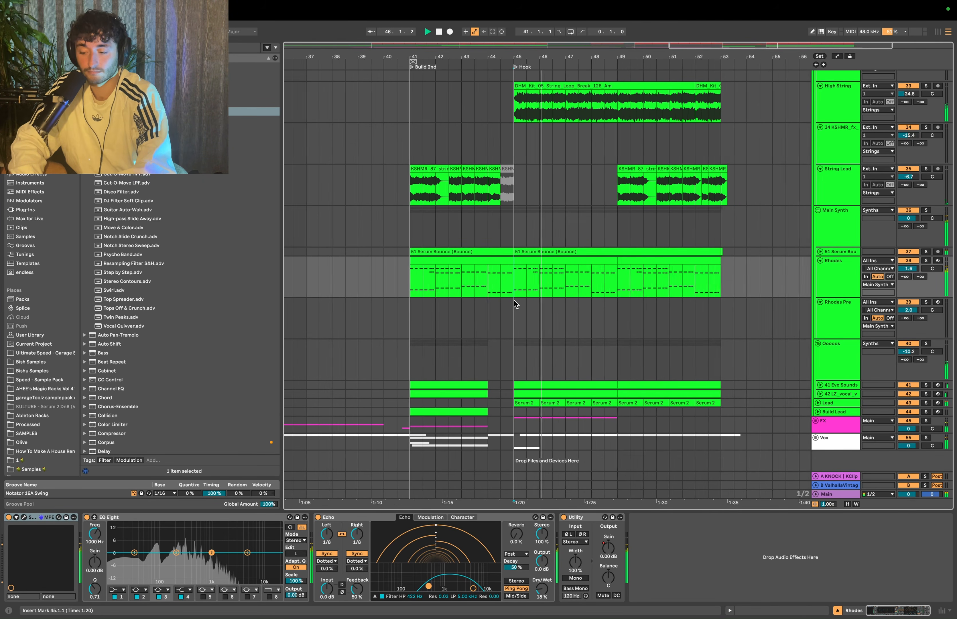
# Solo the Main Synth and Ooooos groups, with playback stopped, and unfold the Evo Sounds and LZ_vocal tracks
pyautogui.click(827, 244)
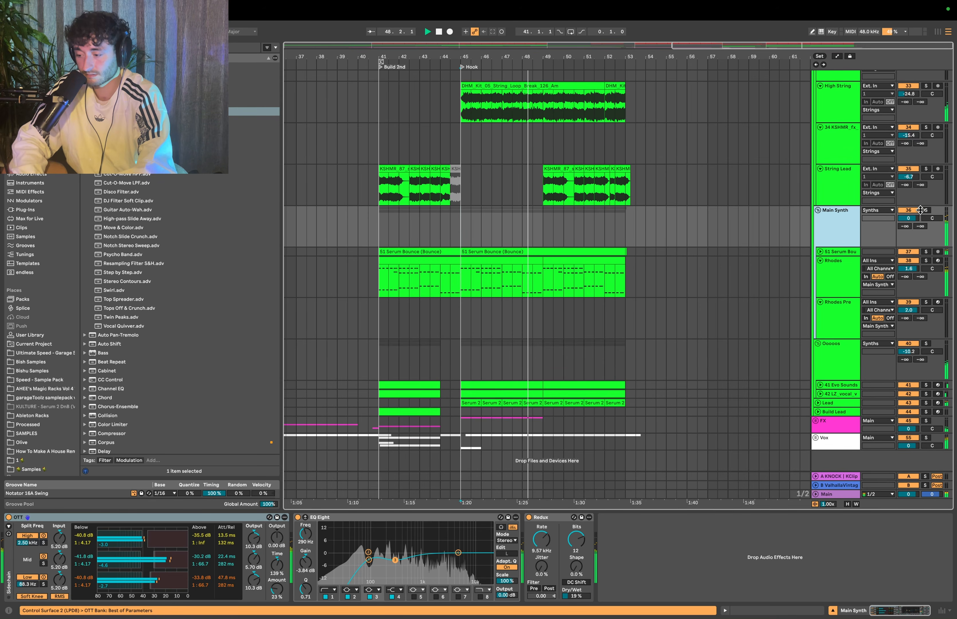
pyautogui.press('space')
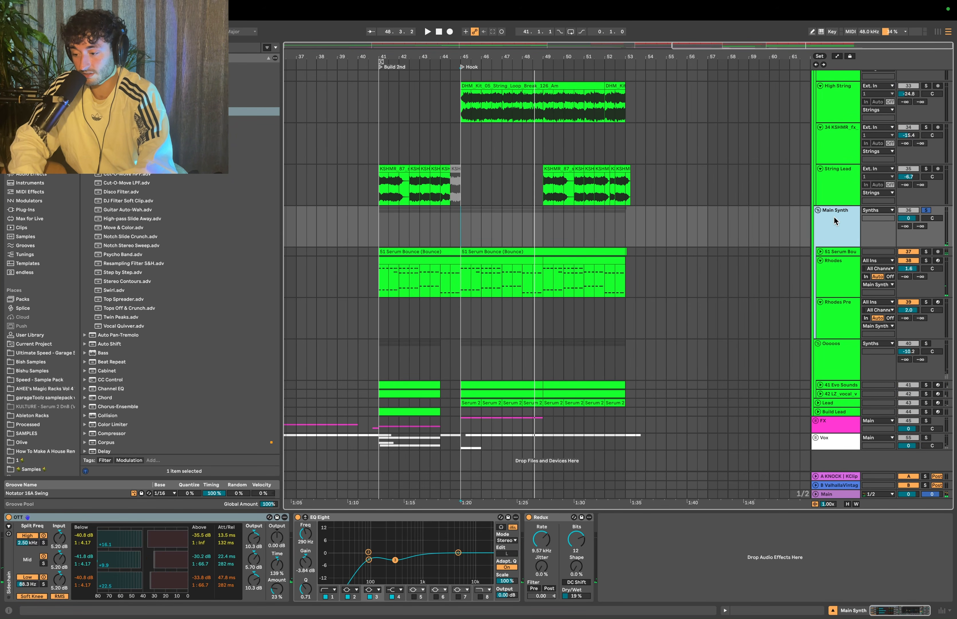
pyautogui.click(840, 358)
pyautogui.click(927, 344)
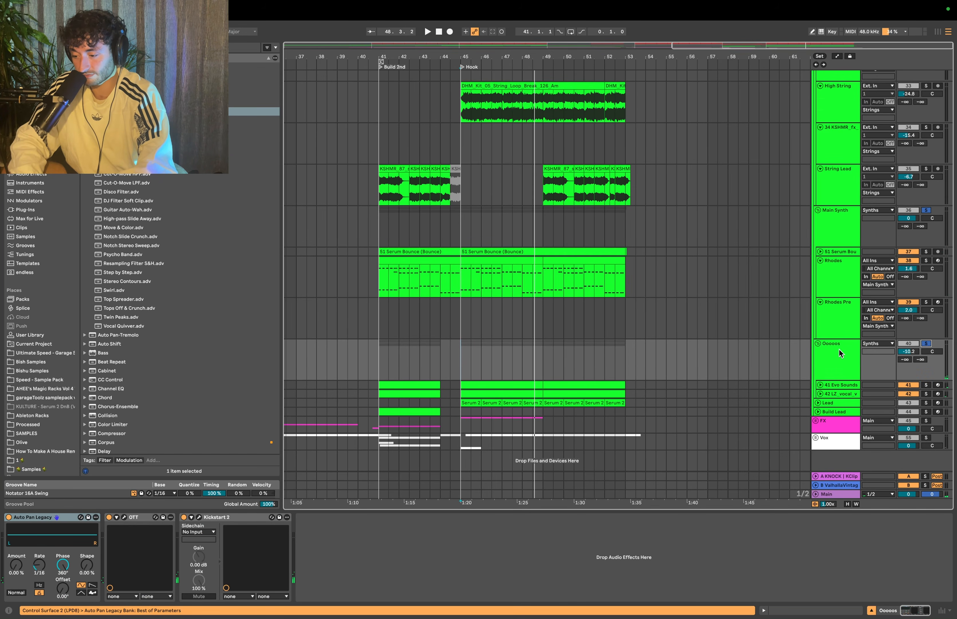
pyautogui.click(821, 385)
pyautogui.click(820, 426)
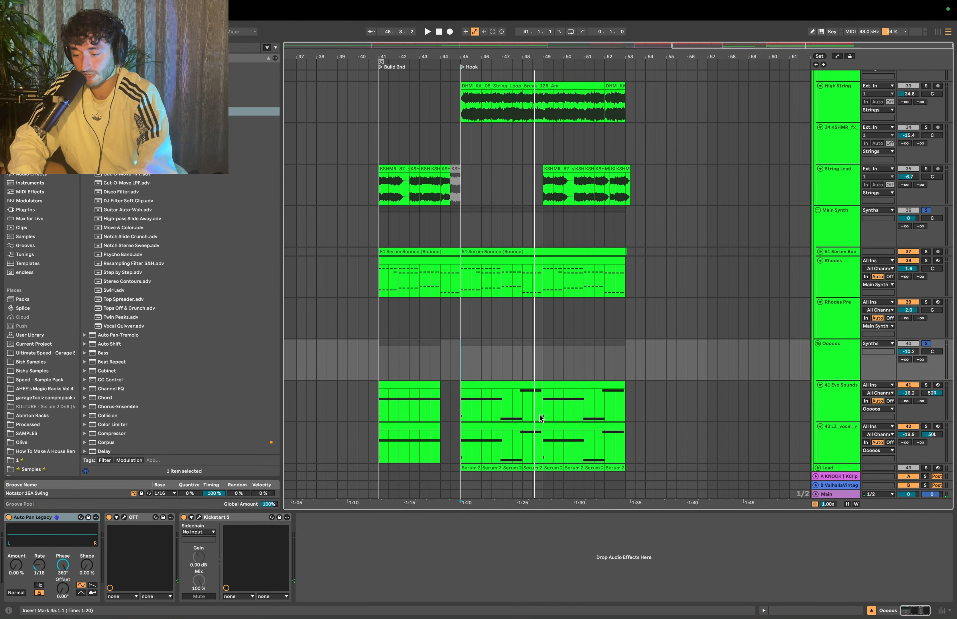
# Play the soloed vocal clips from bar 45, view their notes together, and select both tracks' clips across the Hook
pyautogui.click(474, 385)
pyautogui.scroll(-3, 473, 383)
pyautogui.press('space')
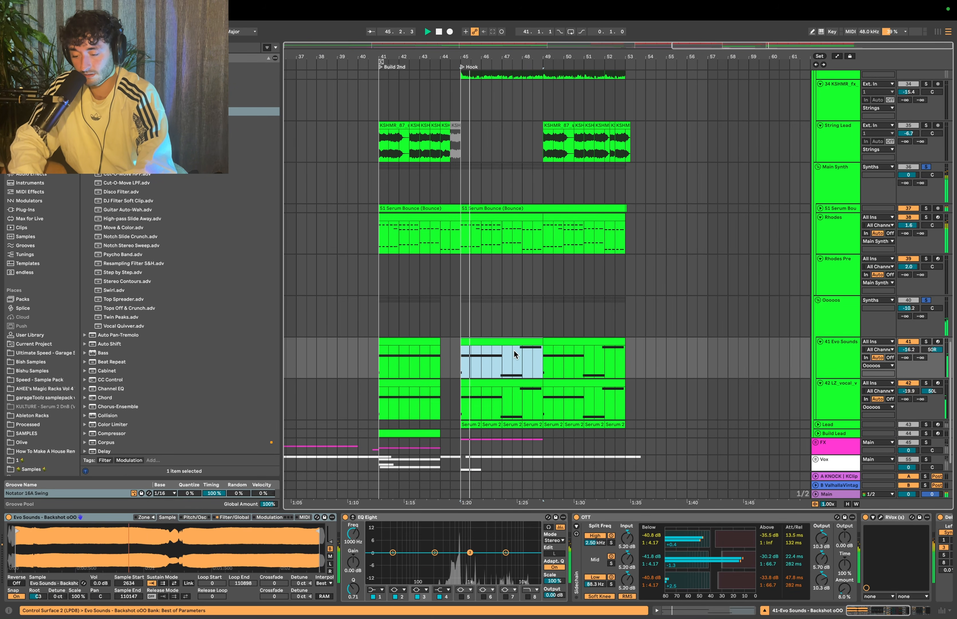
pyautogui.keyDown('shift'); pyautogui.doubleClick(496, 383); pyautogui.keyUp('shift')
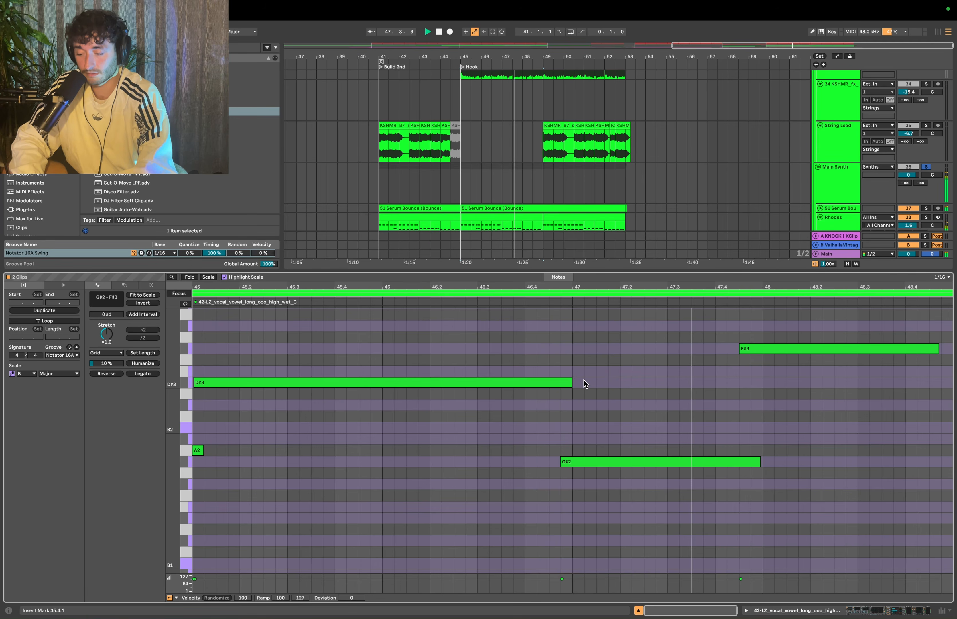
pyautogui.hotkey('shift', 'Tab')
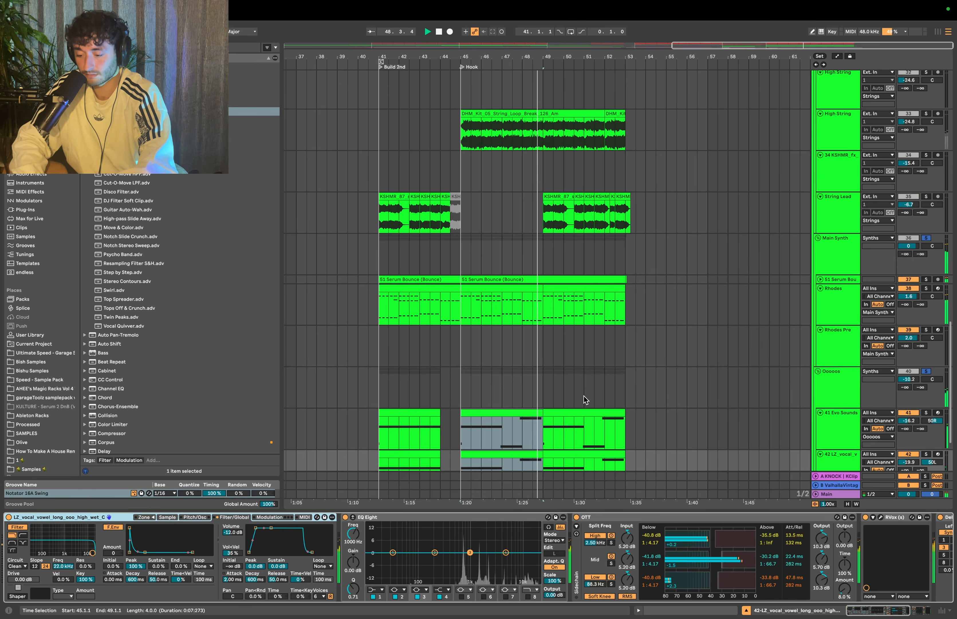
pyautogui.keyDown('shift'); pyautogui.click(582, 412); pyautogui.keyUp('shift')
pyautogui.scroll(-5, 582, 413)
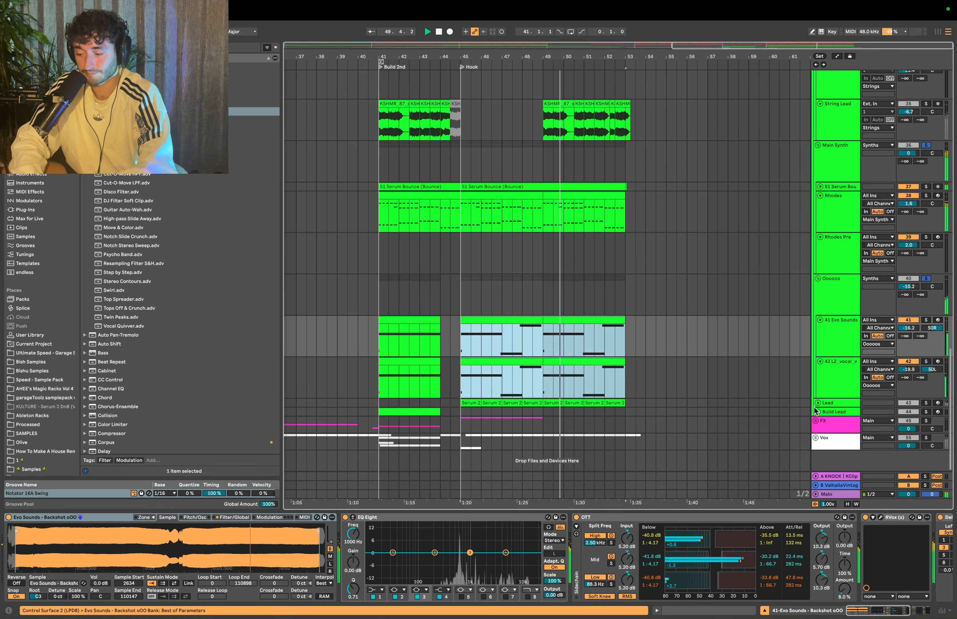
# Unfold the Lead track, add it to the solo, and play its Serum 2 clips from bar 45
pyautogui.click(818, 402)
pyautogui.scroll(-3, 560, 413)
pyautogui.click(471, 370)
pyautogui.press('space')
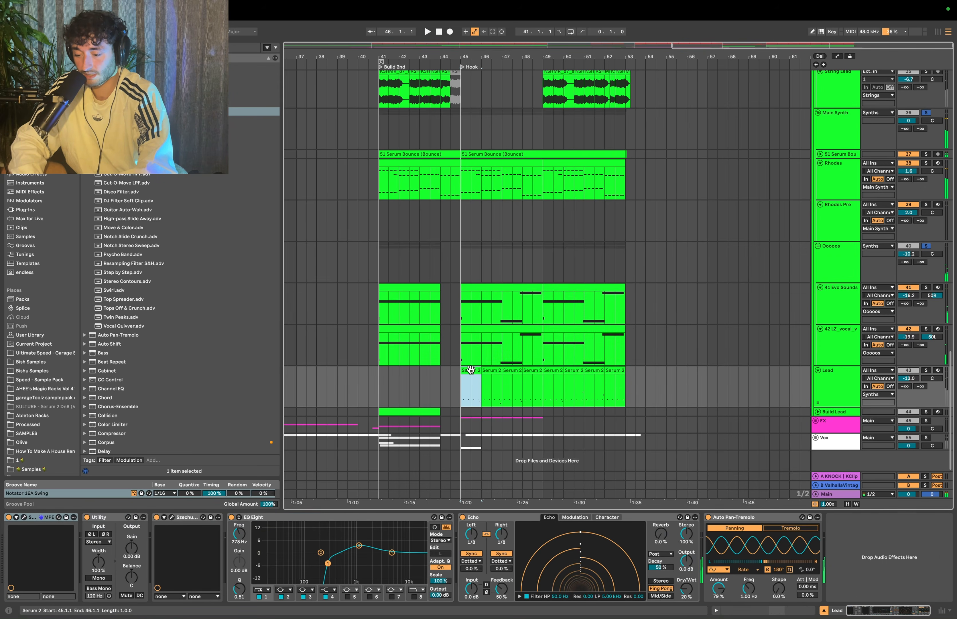
pyautogui.keyDown('shift'); pyautogui.click(616, 370); pyautogui.keyUp('shift')
pyautogui.keyDown('super'); pyautogui.click(924, 370); pyautogui.keyUp('super')
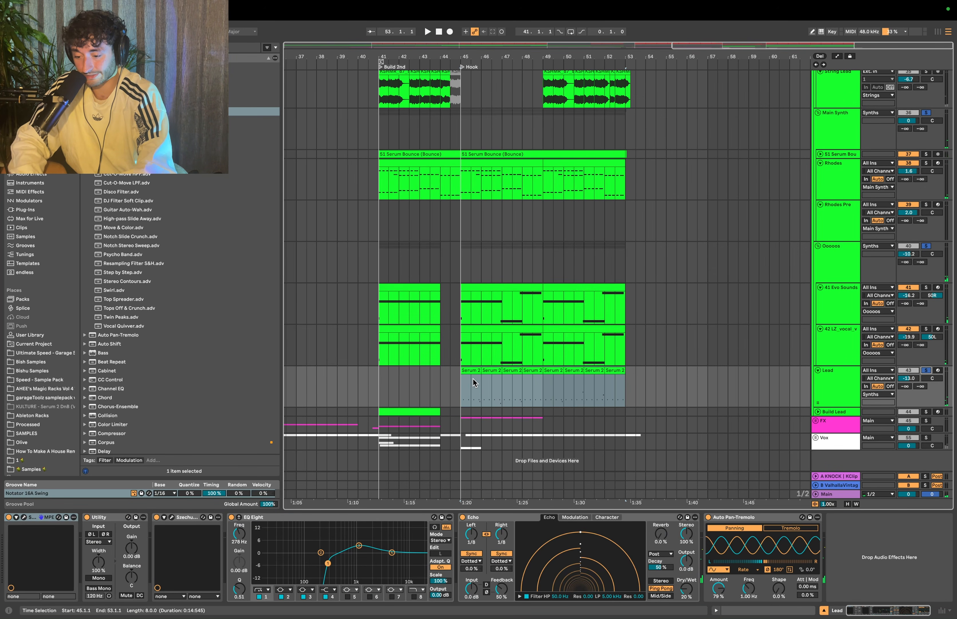
pyautogui.press('space')
# Open the notes of the Lead clips and zoom in on the repeated pattern while they play
pyautogui.hotkey('shift', 'Tab')
pyautogui.scroll(-10, 423, 376)
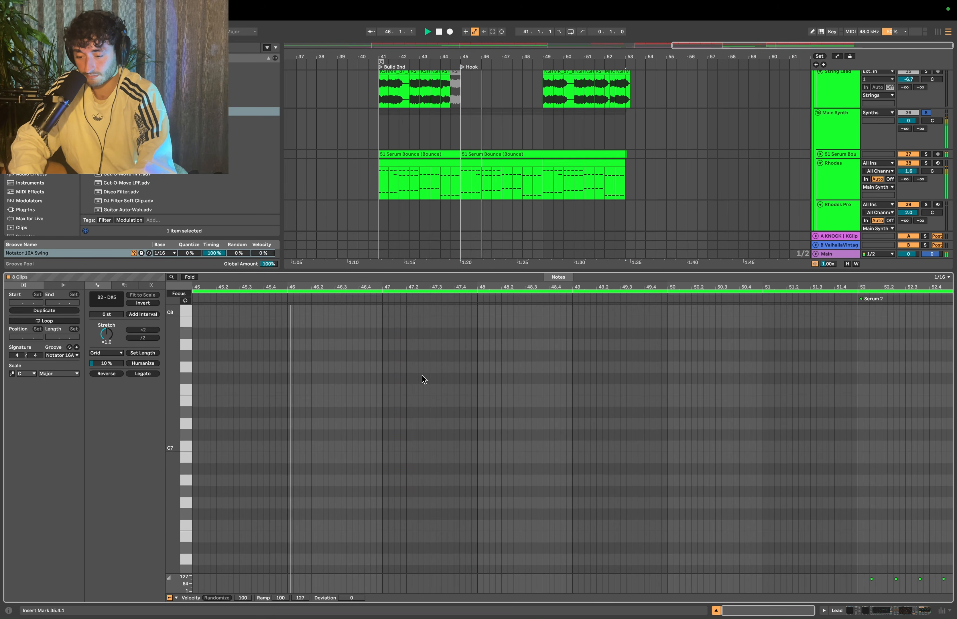
pyautogui.scroll(8, 423, 375)
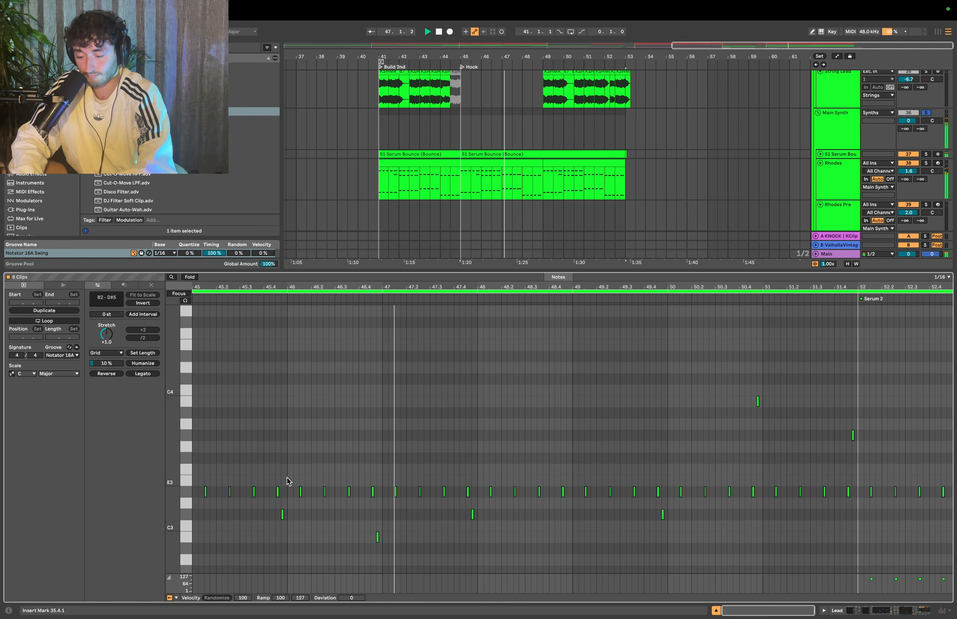
pyautogui.moveTo(173, 468); pyautogui.dragTo(197, 468)
pyautogui.scroll(-4, 341, 506)
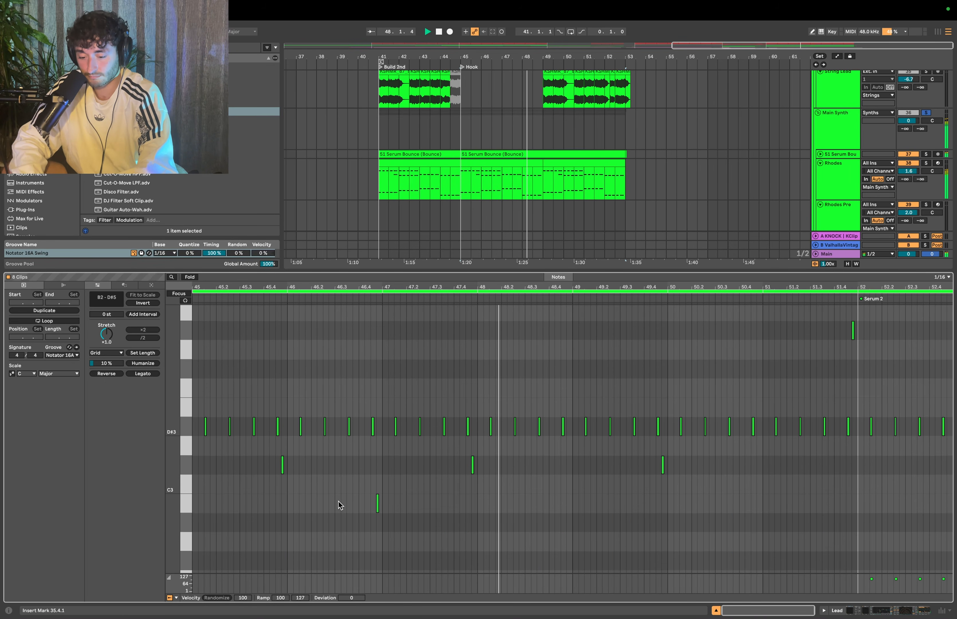
pyautogui.press('space')
# Pick out the Lead's repeated D#3 notes and the lower accent notes in the note editor, and close the editor
pyautogui.click(205, 426)
pyautogui.moveTo(214, 419); pyautogui.dragTo(953, 420)
pyautogui.scroll(2, 250, 450)
pyautogui.scroll(2, 250, 450)
pyautogui.moveTo(270, 469); pyautogui.dragTo(363, 458)
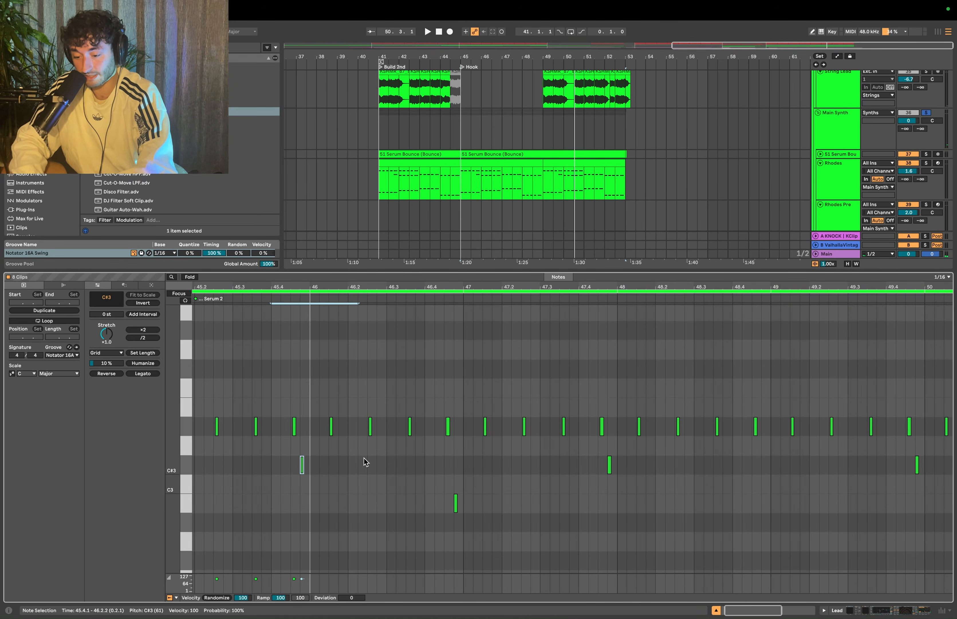
pyautogui.moveTo(416, 482); pyautogui.dragTo(640, 459)
pyautogui.moveTo(870, 486); pyautogui.dragTo(933, 459)
pyautogui.hotkey('shift', 'Tab')
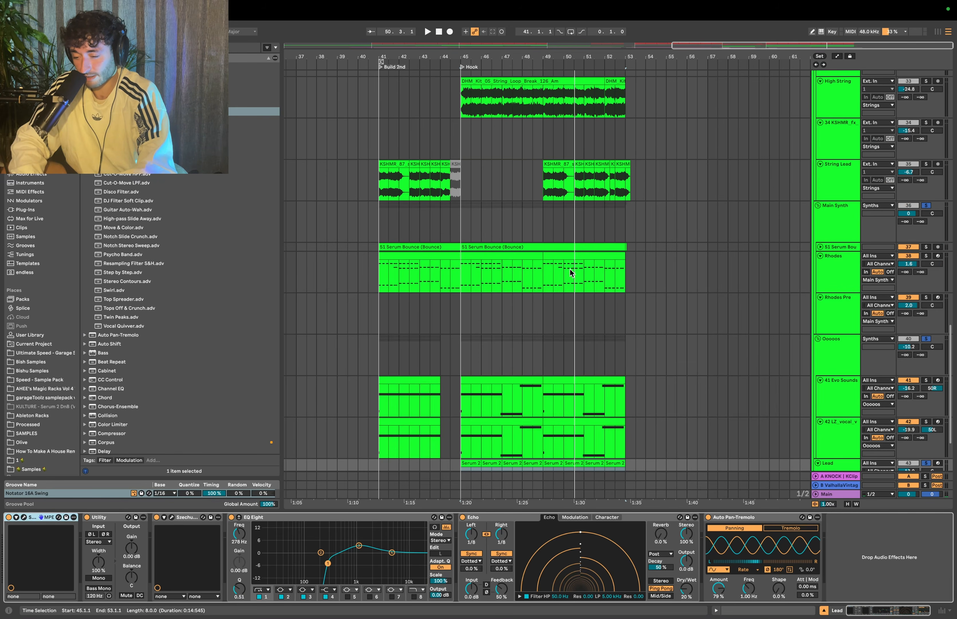
# Play the soloed parts from the LZ_vocal clip at bar 49
pyautogui.scroll(-3, 558, 378)
pyautogui.click(555, 345)
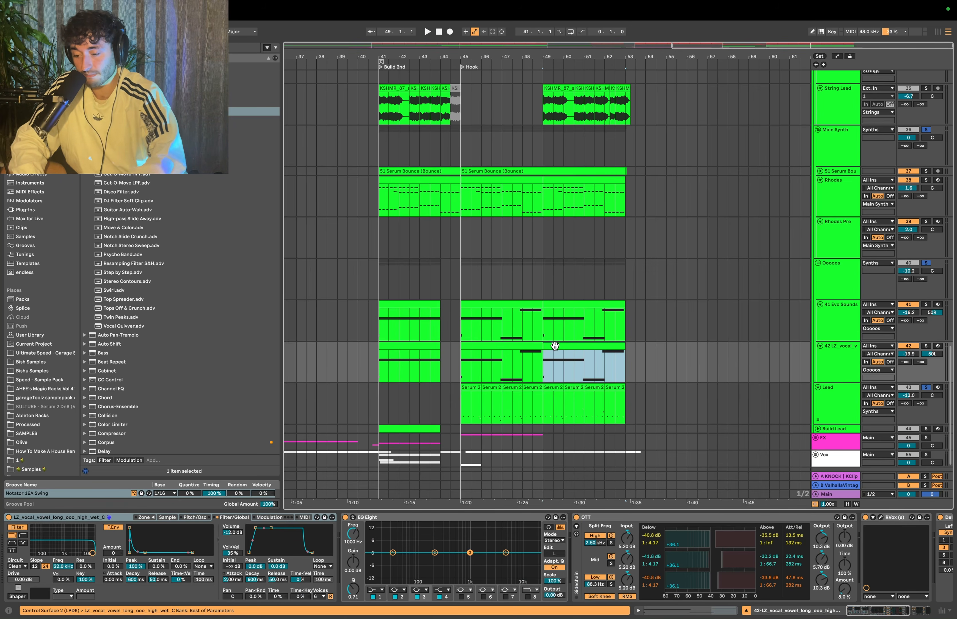
pyautogui.press('space')
pyautogui.scroll(-3, 575, 356)
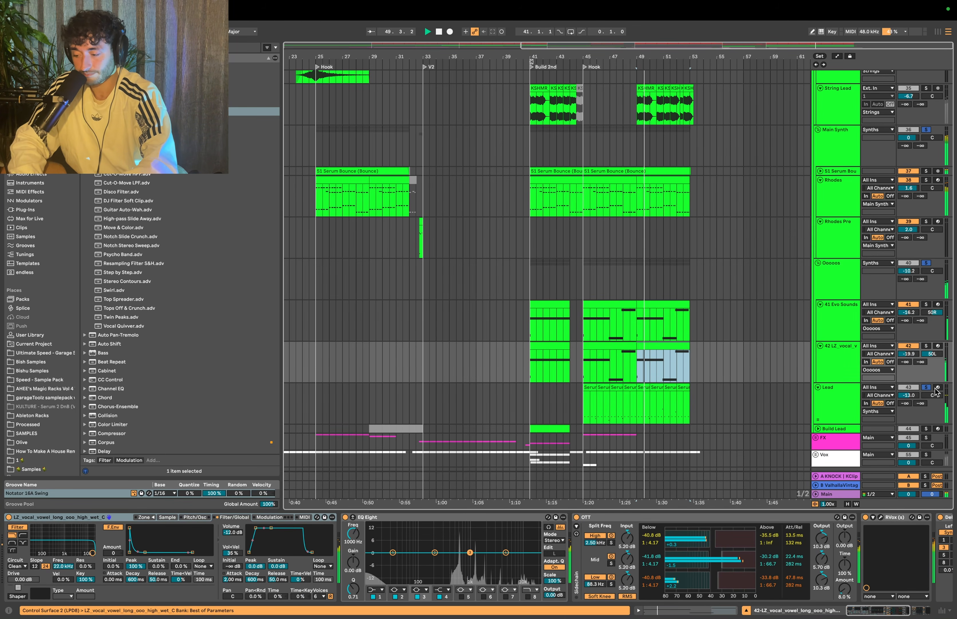
pyautogui.scroll(10, 930, 386)
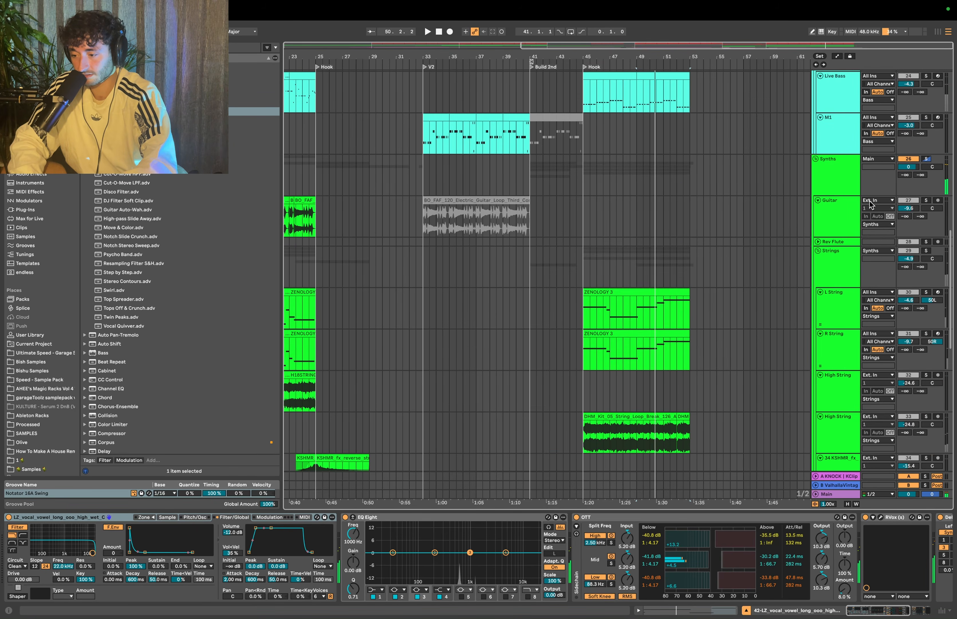
# Solo the whole Synths group and play it from the Hook at bar 45
pyautogui.click(927, 201)
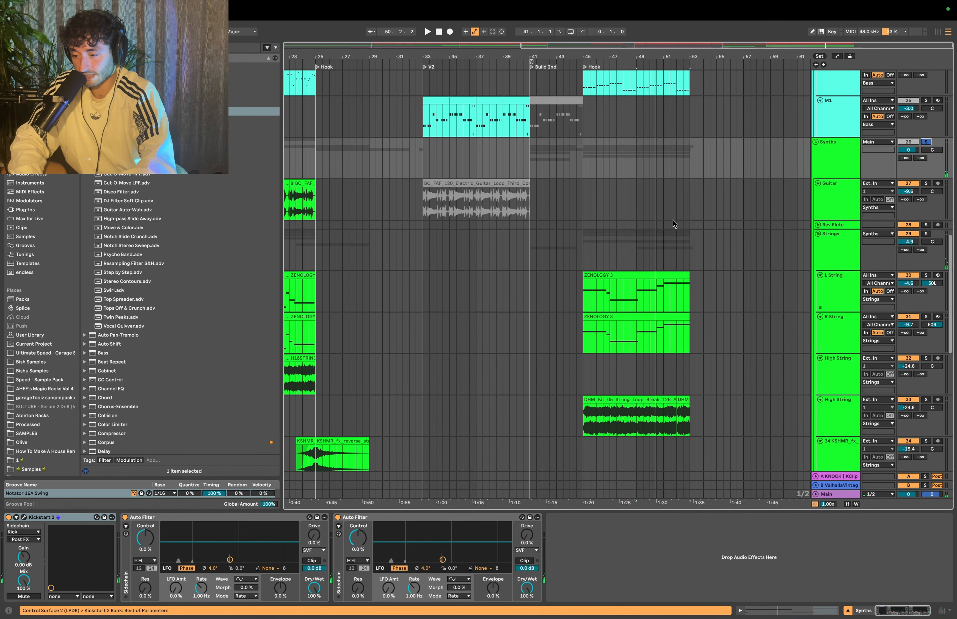
pyautogui.scroll(-2, 672, 220)
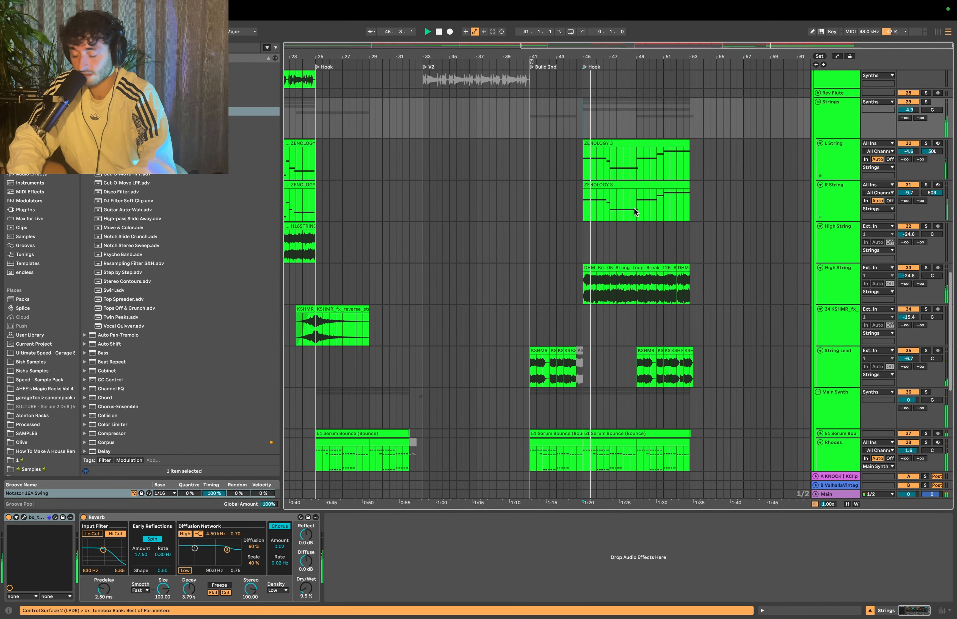
pyautogui.scroll(3, 634, 208)
pyautogui.scroll(-2, 635, 208)
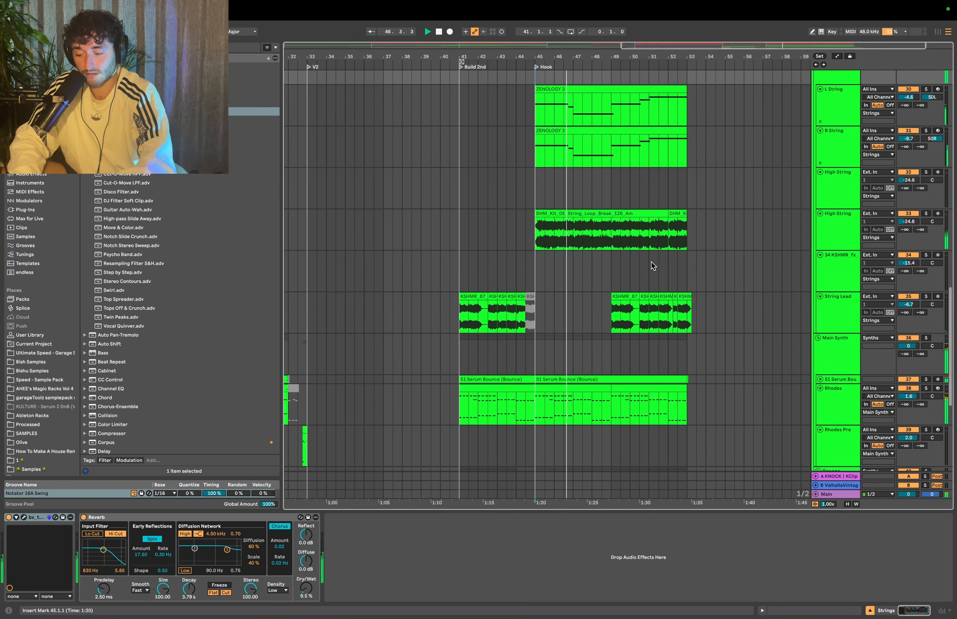
pyautogui.scroll(-1, 652, 262)
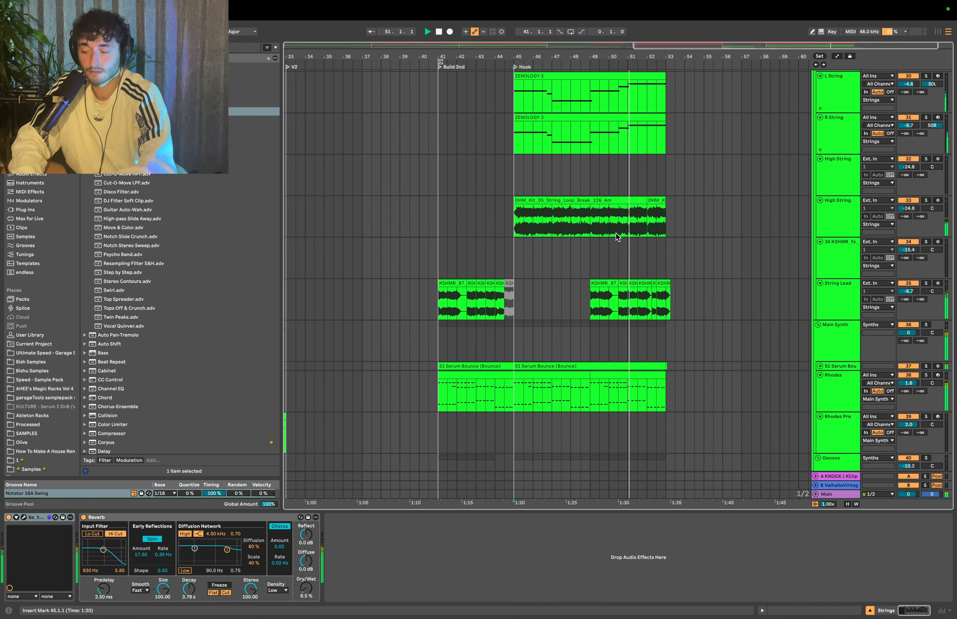
# Place the insert marker at bar 49 on the High String track, stop playback and unsolo the Synths group
pyautogui.click(592, 213)
pyautogui.press('-')
pyautogui.scroll(10, 751, 192)
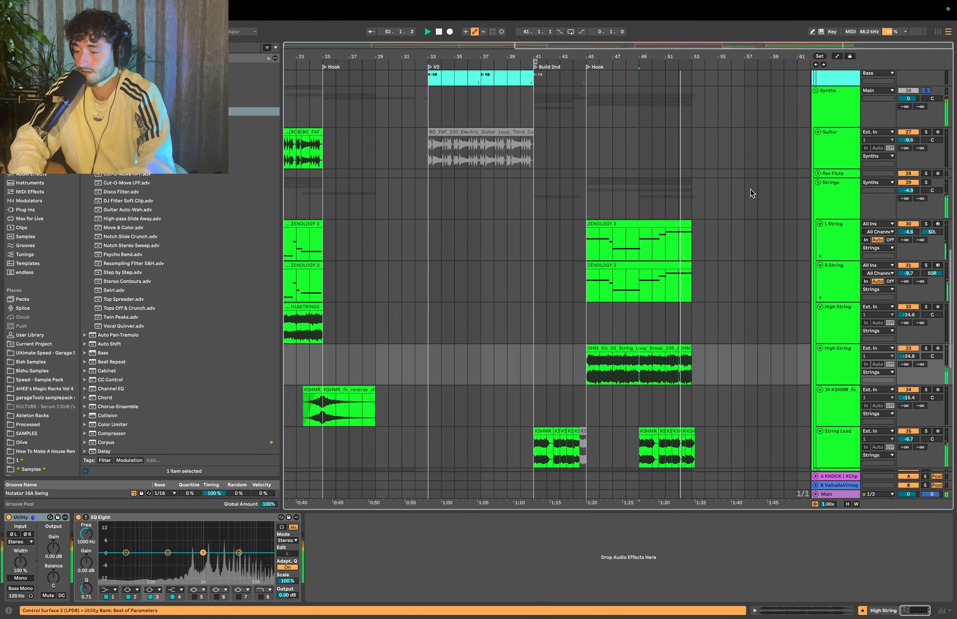
pyautogui.press('space')
pyautogui.click(926, 241)
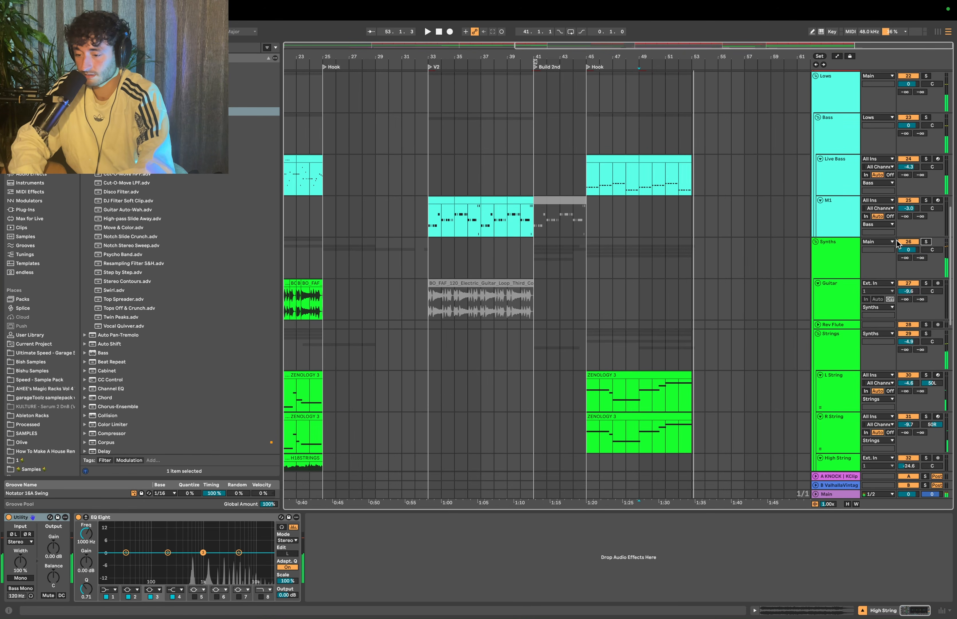
# Play the full arrangement from Build 2nd at bar 41 and select the first Live Bass clip in the Hook
pyautogui.click(540, 172)
pyautogui.press('space')
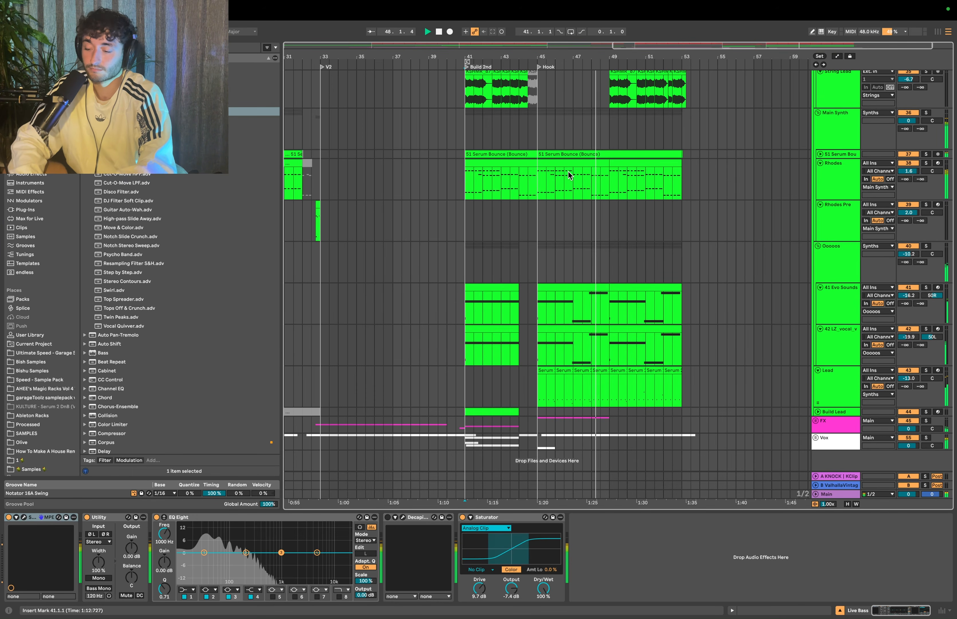
pyautogui.scroll(10, 568, 171)
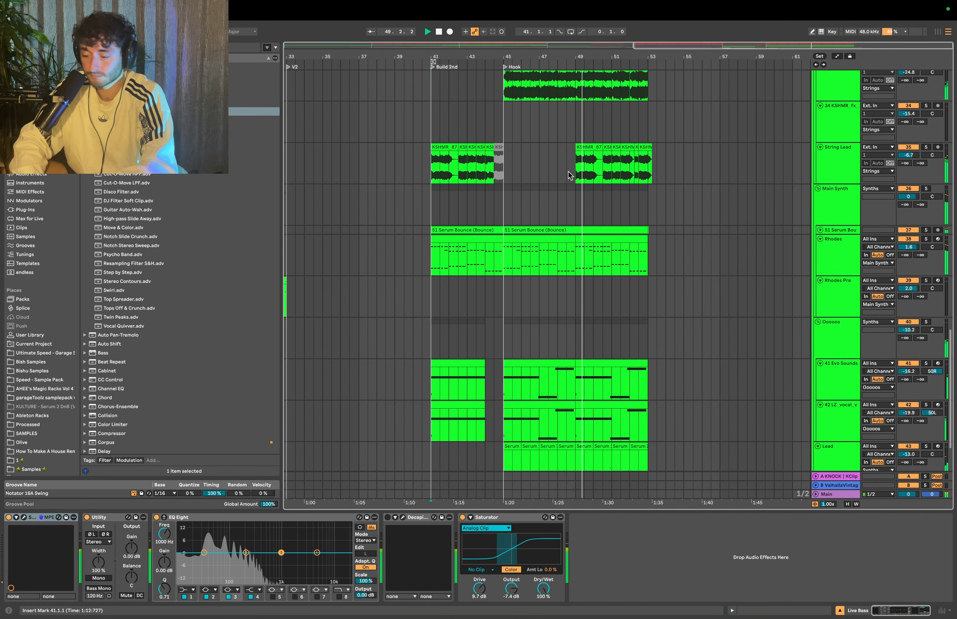
pyautogui.scroll(6, 568, 171)
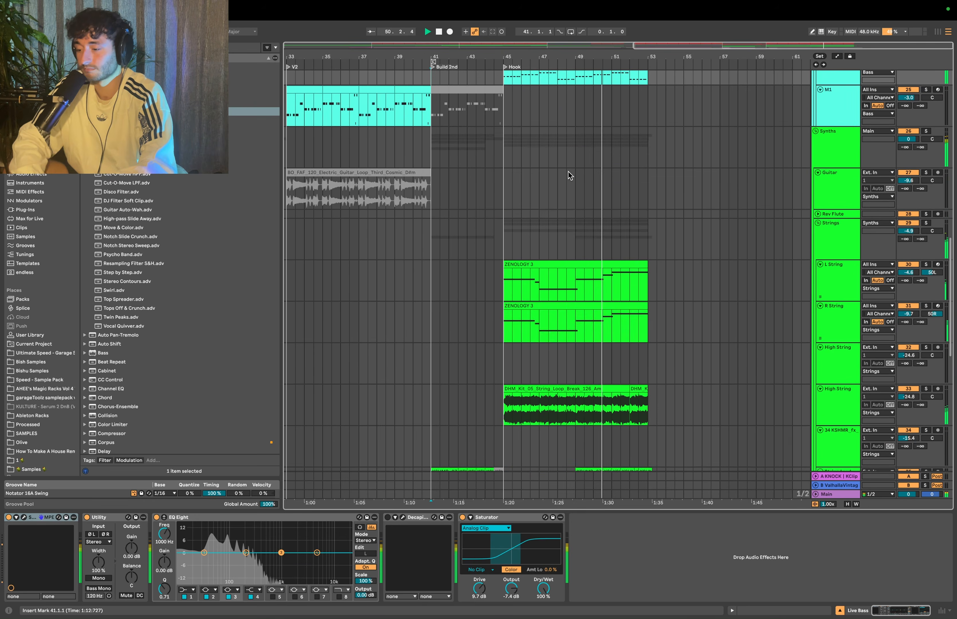
pyautogui.scroll(2, 569, 171)
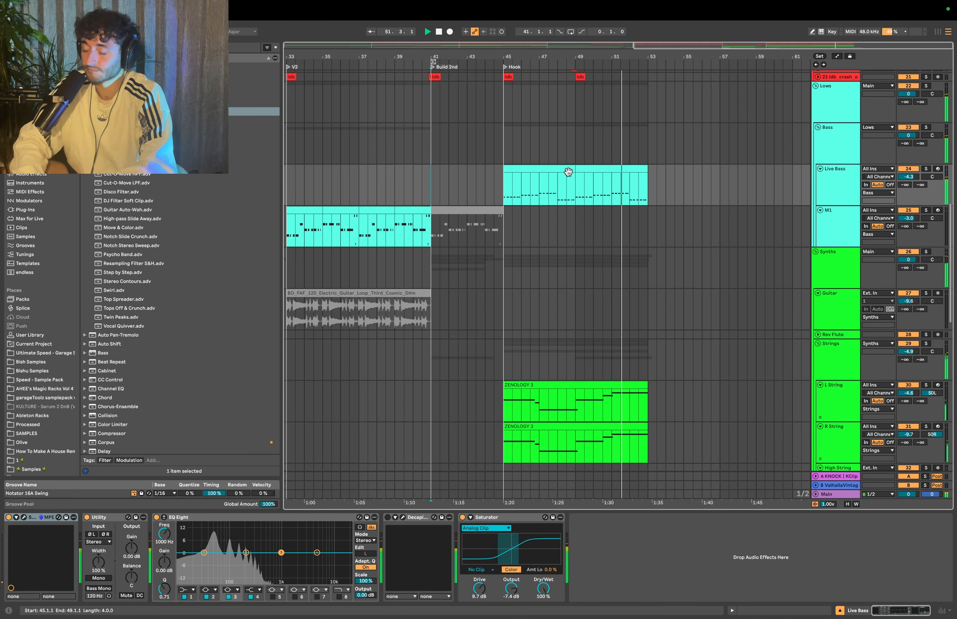
pyautogui.click(546, 168)
pyautogui.scroll(-2, 546, 169)
pyautogui.press('space')
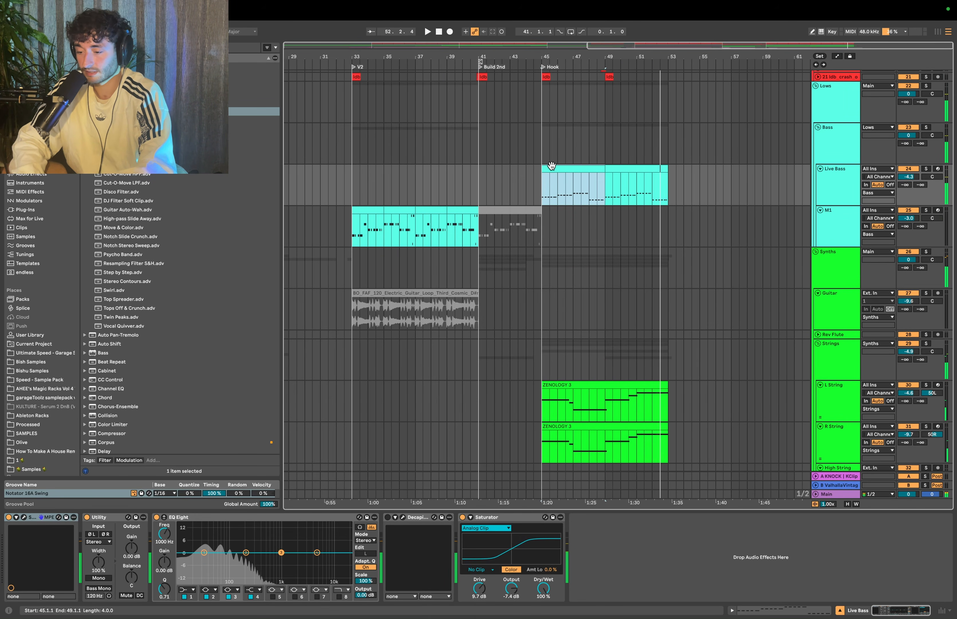
# Select the M1 clip in V2 for comparison, then the Live Bass passage in the Hook from bar 45 to 53
pyautogui.scroll(-3, 552, 165)
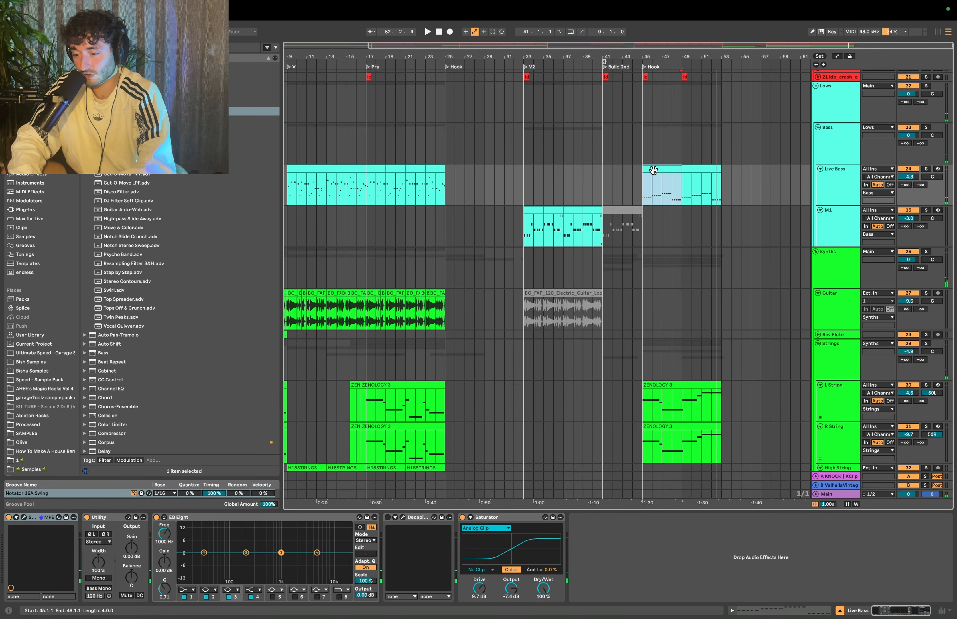
pyautogui.click(588, 210)
pyautogui.moveTo(536, 208); pyautogui.dragTo(654, 208)
pyautogui.press('super+z')
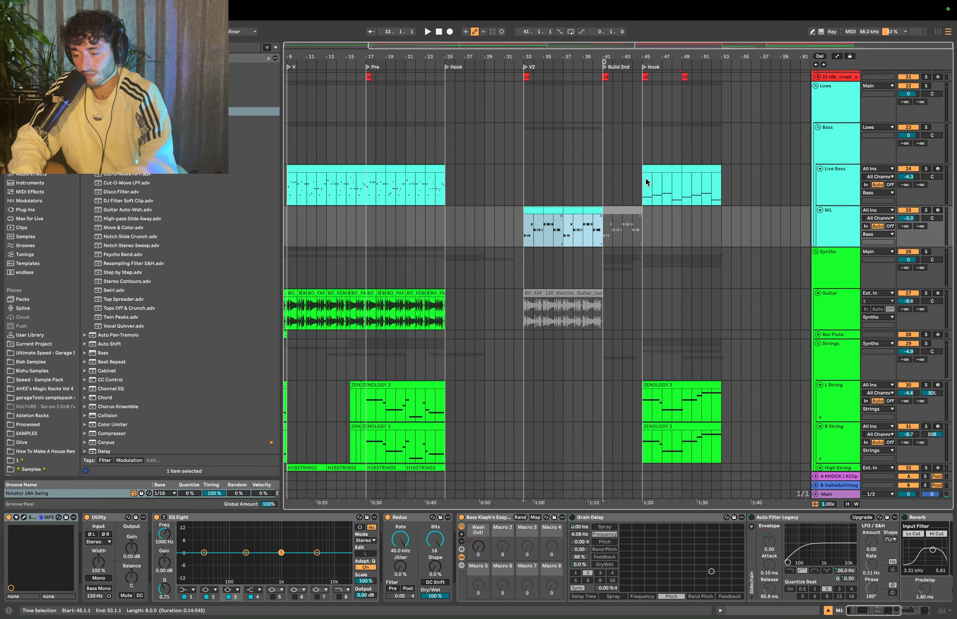
pyautogui.click(713, 166)
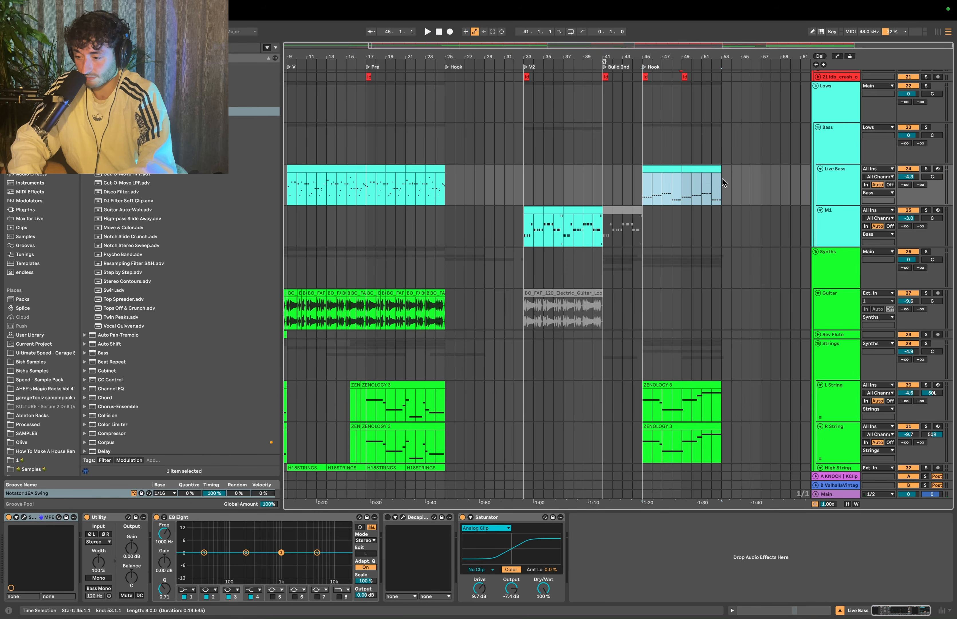
# Solo the Live Bass track, play it briefly from the Hook at bar 45, then stop playback and unsolo it
pyautogui.click(664, 174)
pyautogui.click(842, 177)
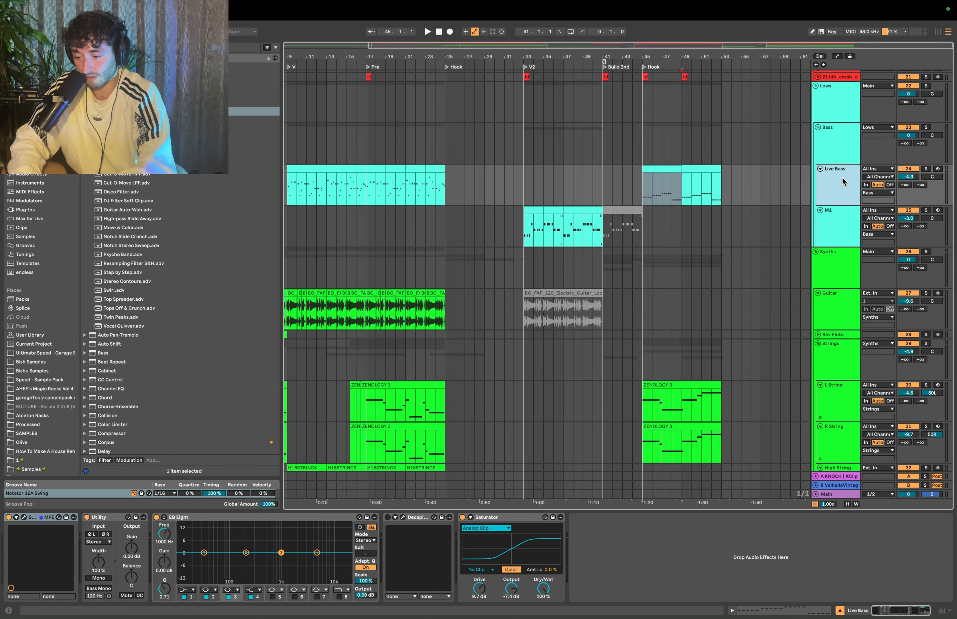
pyautogui.click(925, 168)
pyautogui.press('space')
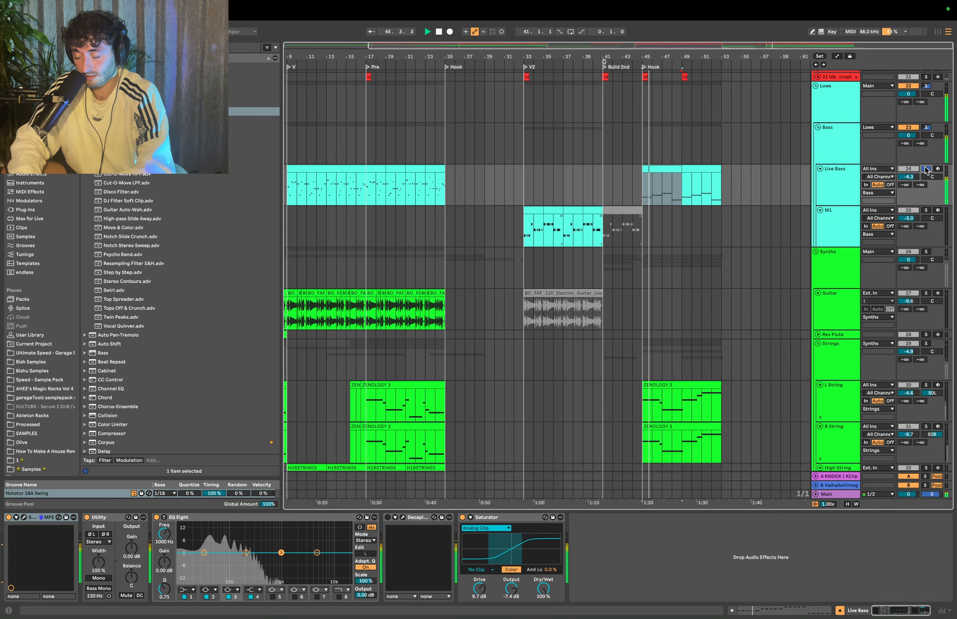
pyautogui.click(925, 169)
pyautogui.press('space')
# Select the Live Bass passage from bar 45 to 53 and fold the Synths group
pyautogui.moveTo(645, 181); pyautogui.dragTo(655, 178)
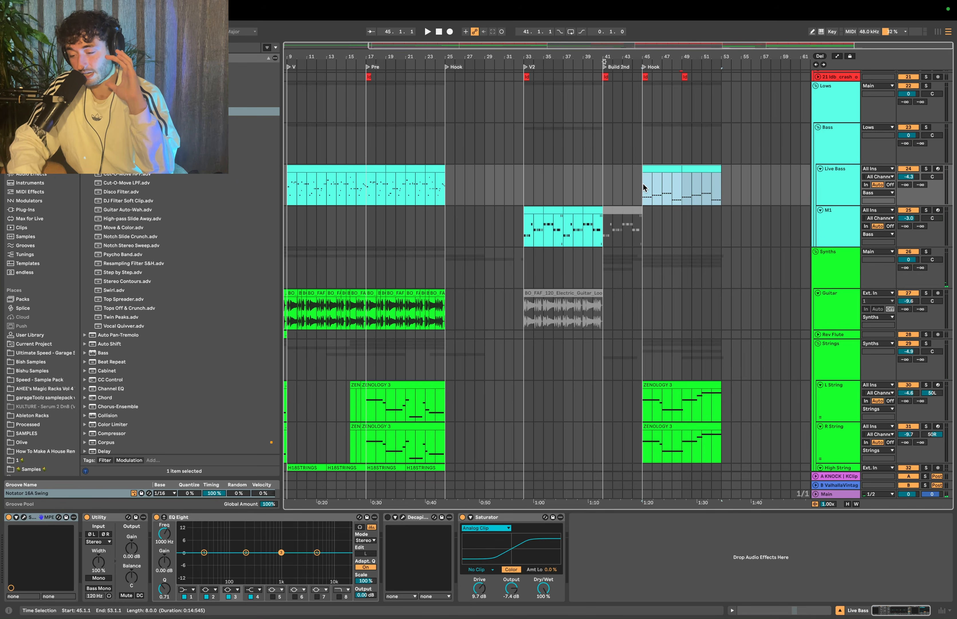
pyautogui.click(841, 175)
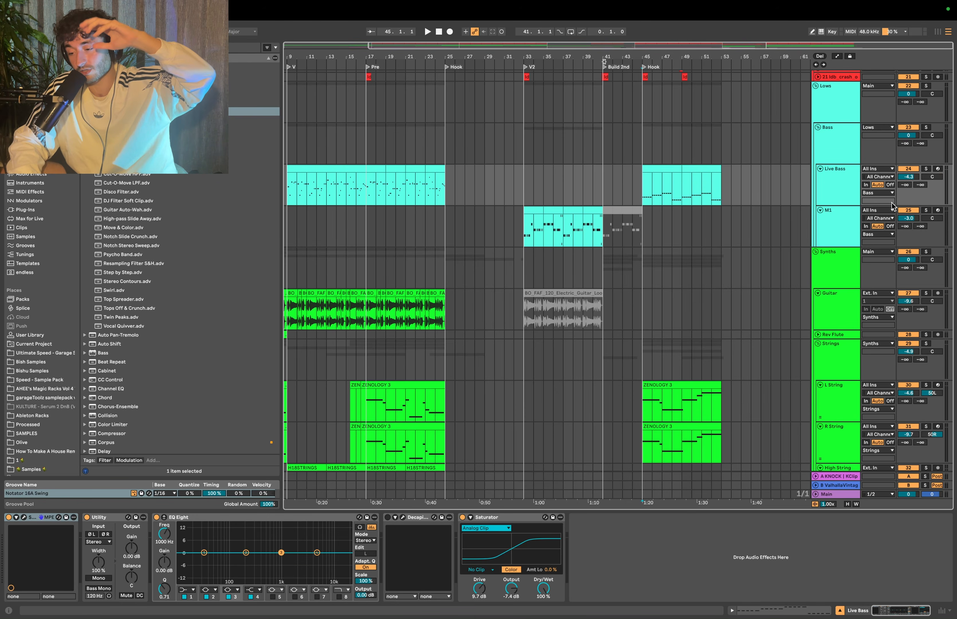
pyautogui.scroll(-5, 816, 307)
pyautogui.click(832, 181)
pyautogui.press('u')
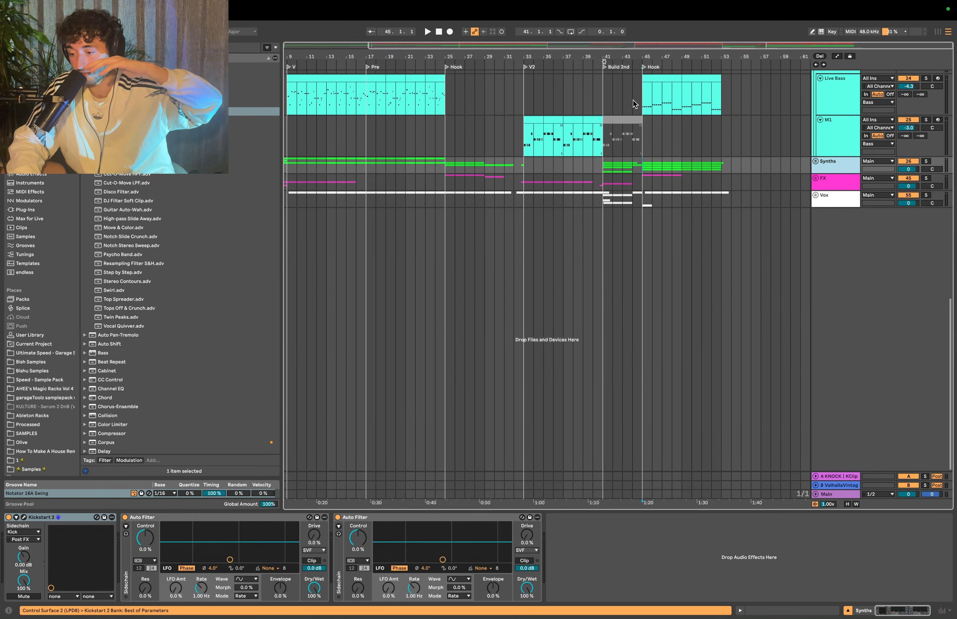
# Compare the empty Live Bass stretch in V2 with the Hook's bass part by selecting each range, including the M1 lane
pyautogui.click(633, 99)
pyautogui.click(525, 219)
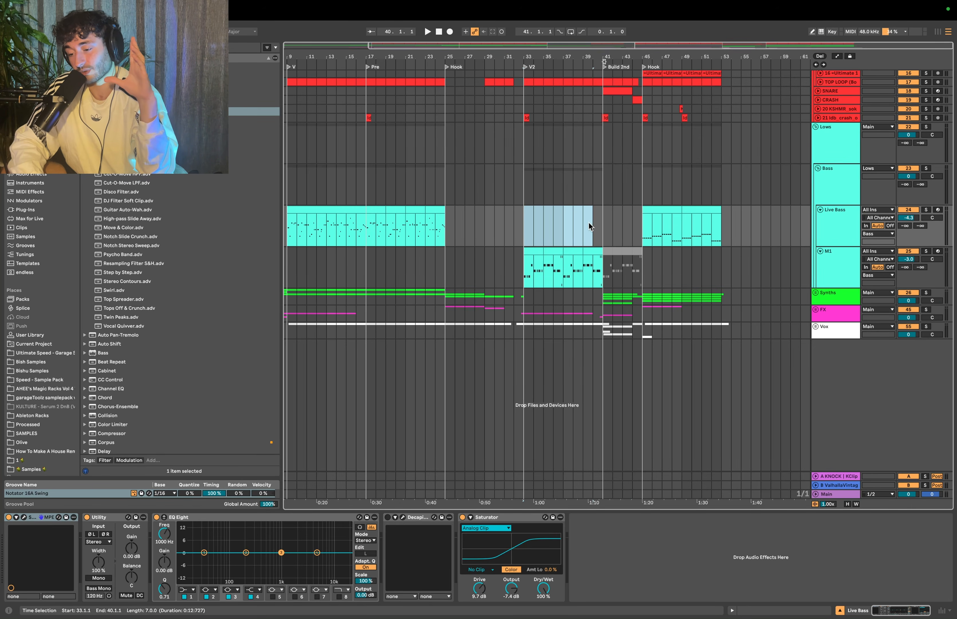
pyautogui.moveTo(589, 223); pyautogui.dragTo(600, 252)
pyautogui.moveTo(643, 223); pyautogui.dragTo(732, 221)
pyautogui.click(644, 231)
pyautogui.moveTo(523, 264); pyautogui.dragTo(726, 295)
pyautogui.click(638, 228)
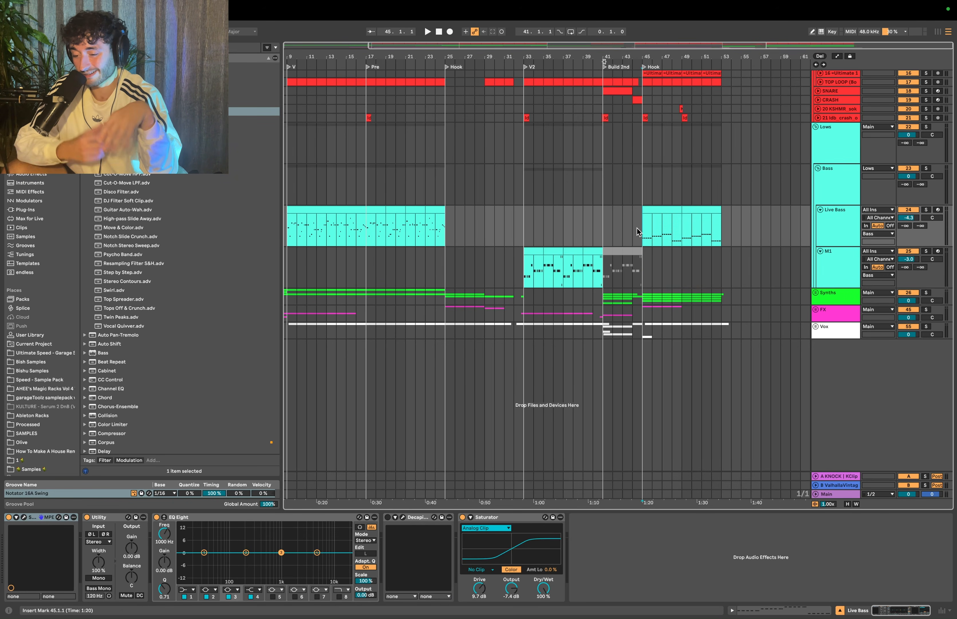
# Play the full arrangement from the start of V2 at bar 33 through Build 2nd
pyautogui.click(525, 215)
pyautogui.press('space')
pyautogui.press('-')
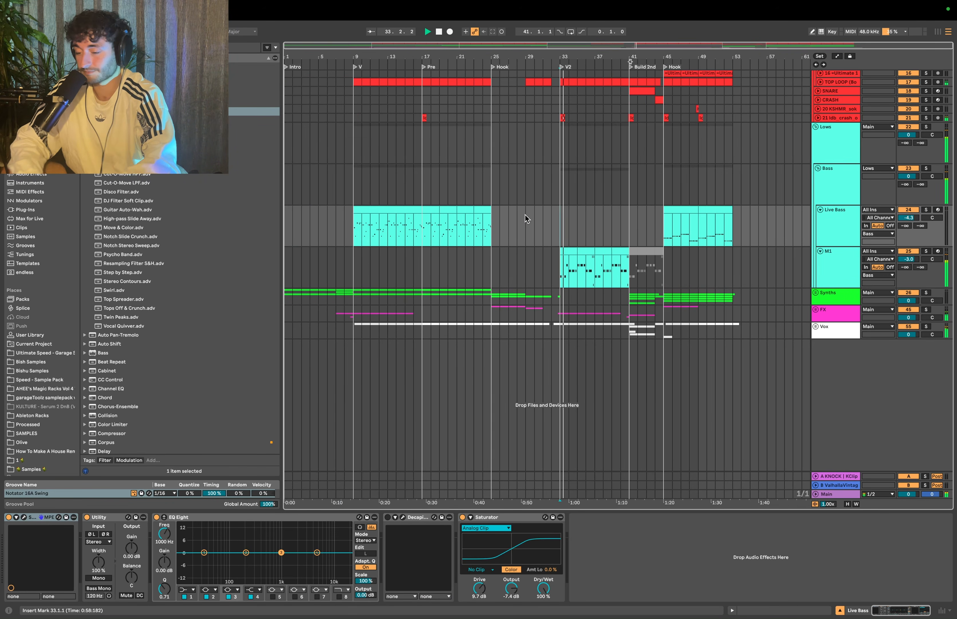
pyautogui.press('+')
pyautogui.press('-')
pyautogui.hscroll(5, 525, 215)
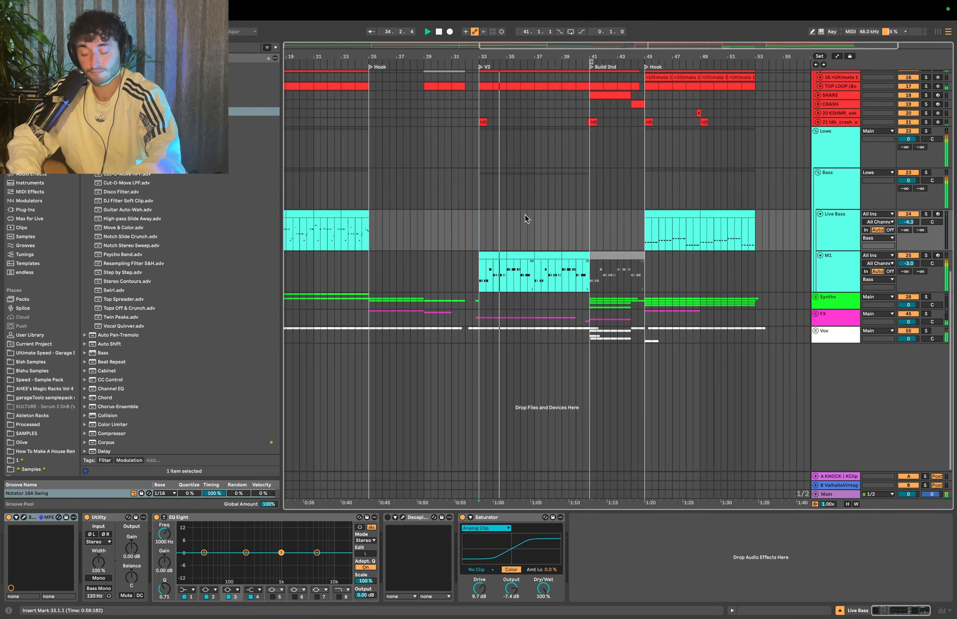
pyautogui.scroll(5, 569, 226)
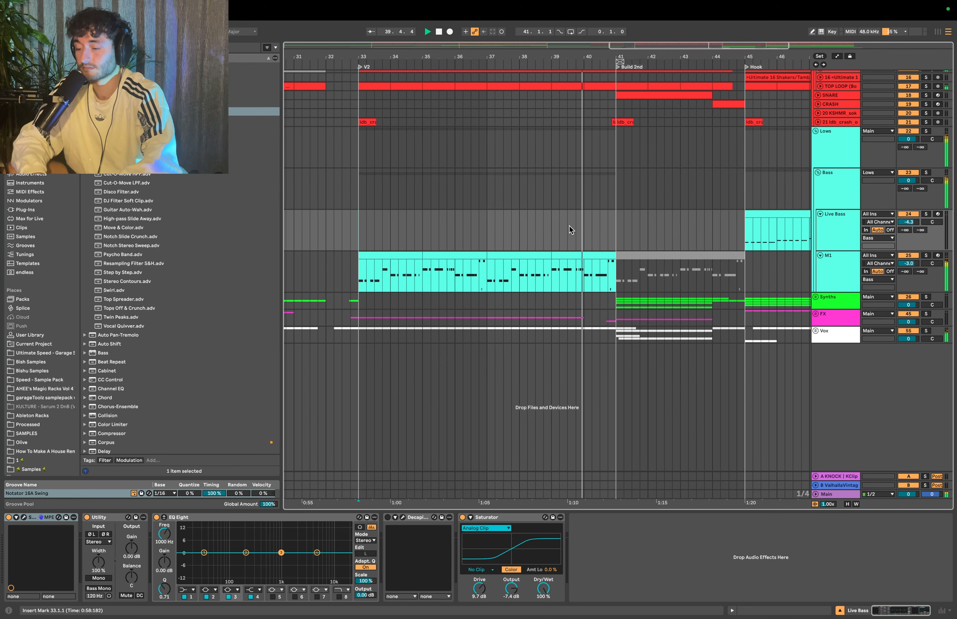
pyautogui.scroll(-3, 569, 226)
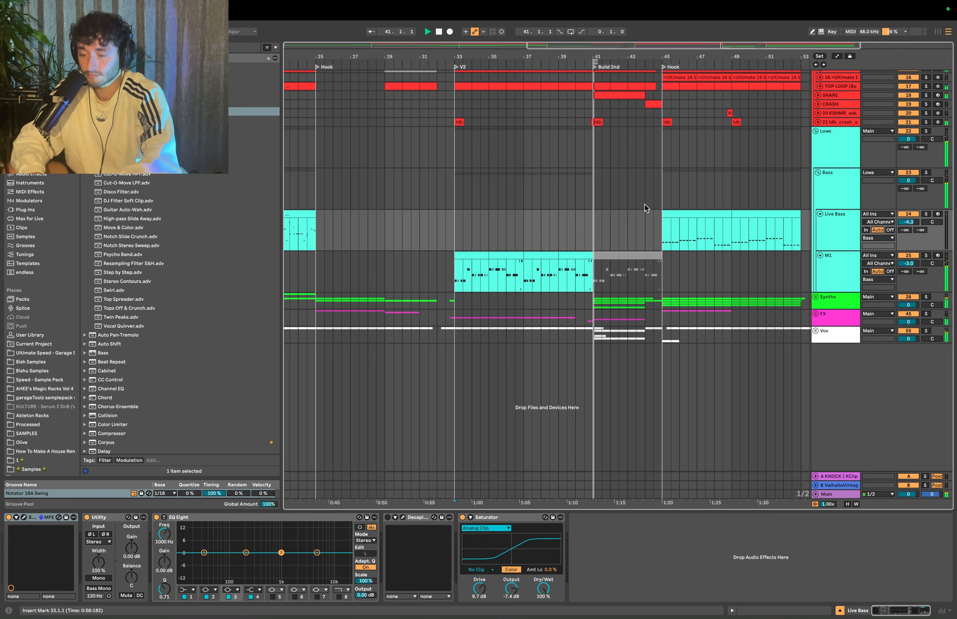
# Turn on Follow so the arrangement view tracks the playhead, and stop playback after the last Hook ends
pyautogui.click(371, 32)
pyautogui.scroll(5, 513, 113)
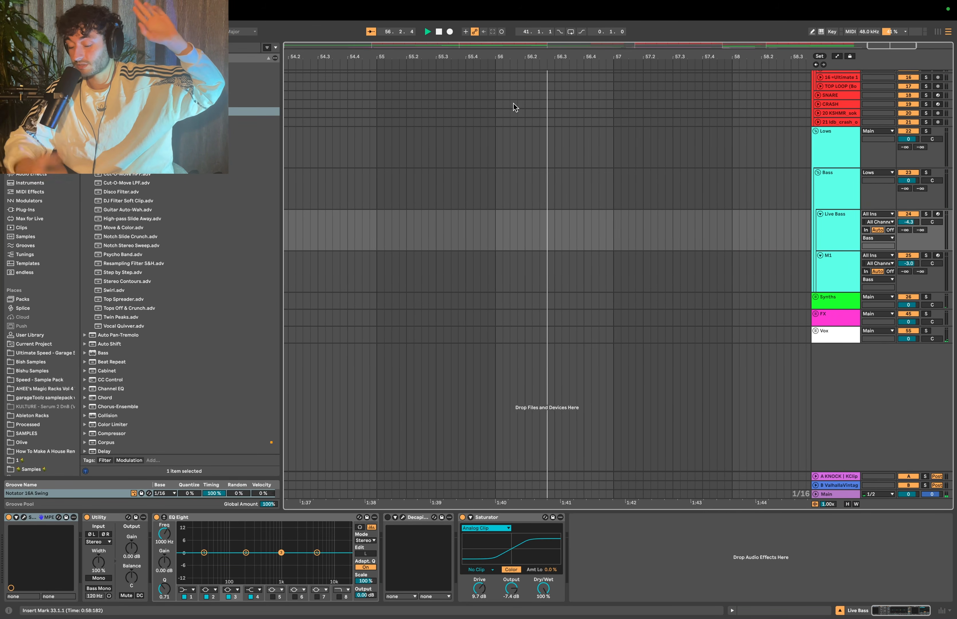
pyautogui.press('space')
# Place the insert marker on the SNARE track at bar 53, where the last Hook ends
pyautogui.scroll(-5, 514, 104)
pyautogui.click(514, 103)
pyautogui.hscroll(-5, 477, 99)
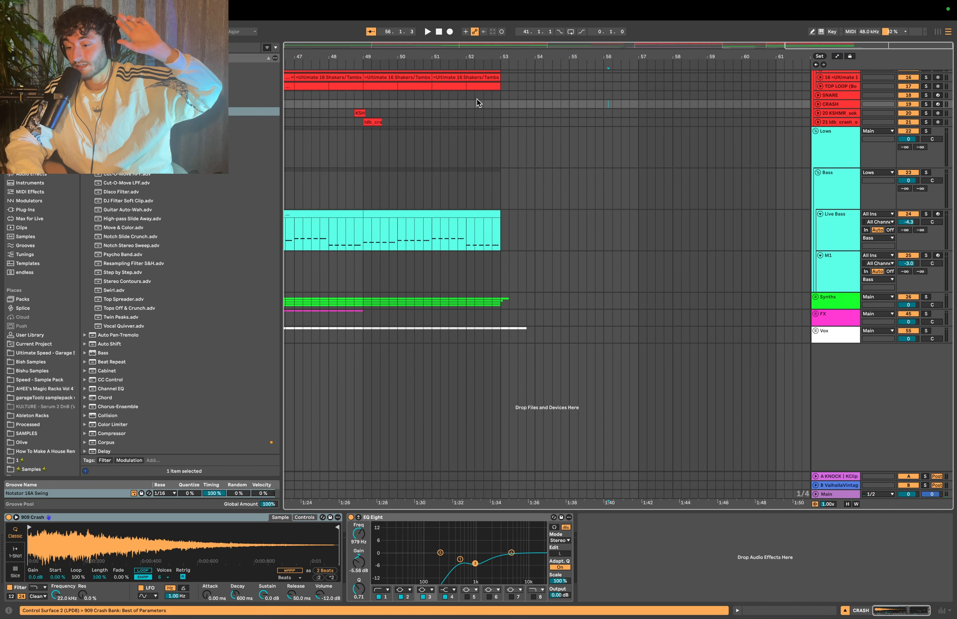
pyautogui.click(525, 96)
pyautogui.click(525, 97)
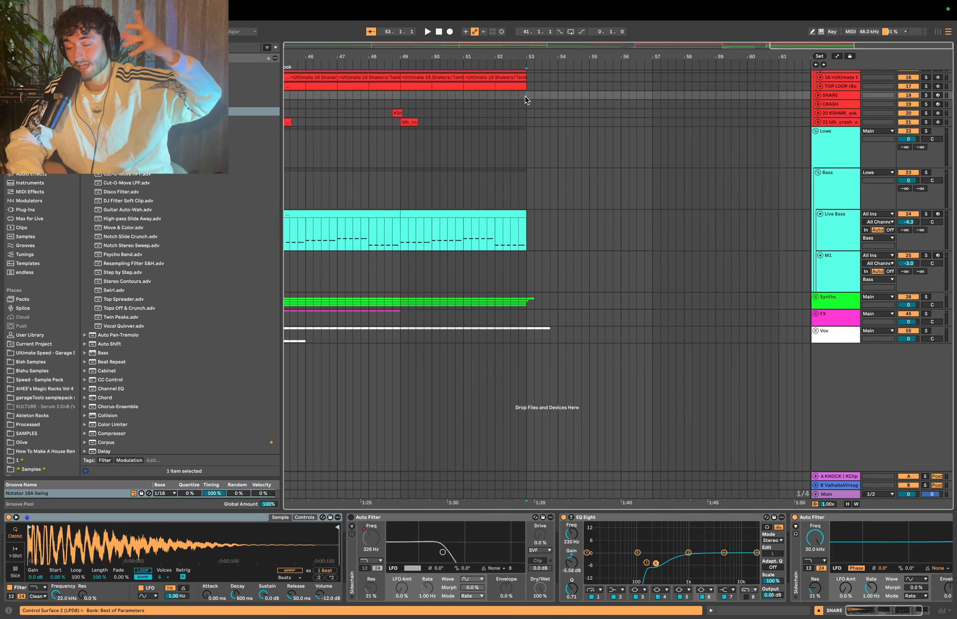
pyautogui.scroll(-5, 609, 269)
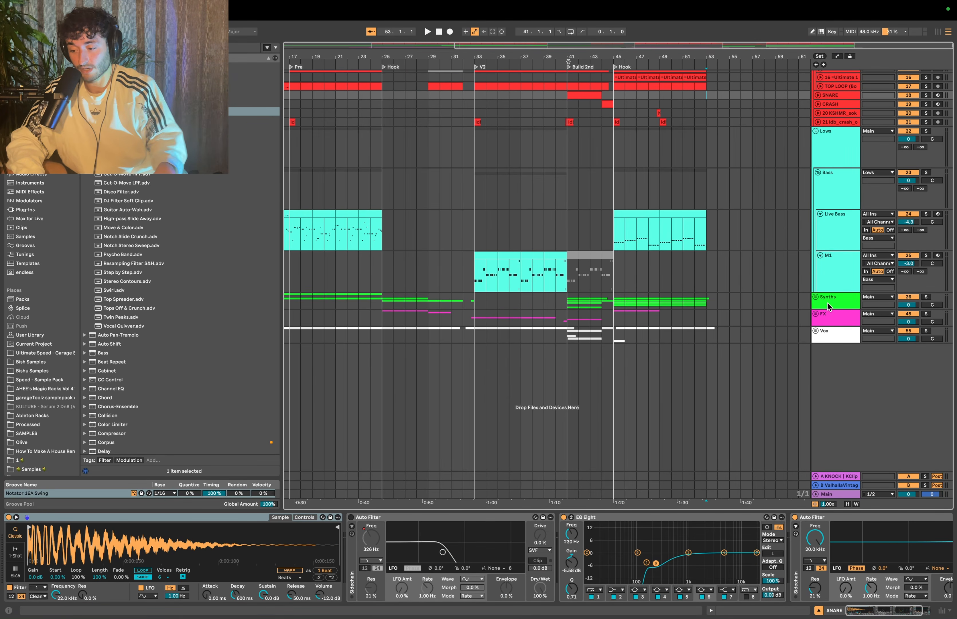
# Unfold the Synths group and inspect the ZENOLOGY instrument on the R String track, closing its window again
pyautogui.click(816, 296)
pyautogui.scroll(-5, 676, 305)
pyautogui.click(632, 152)
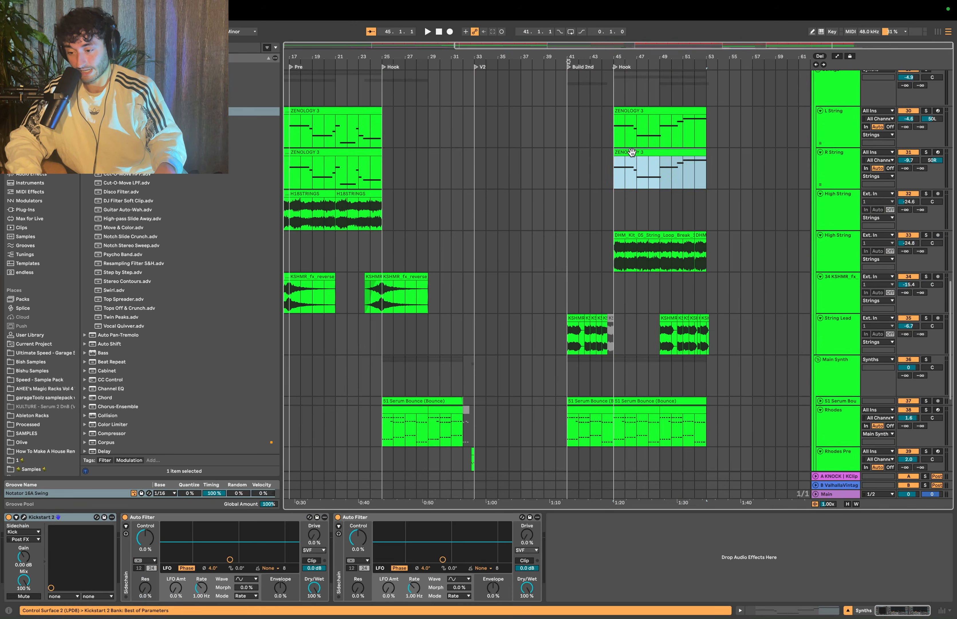
pyautogui.click(848, 152)
pyautogui.click(24, 517)
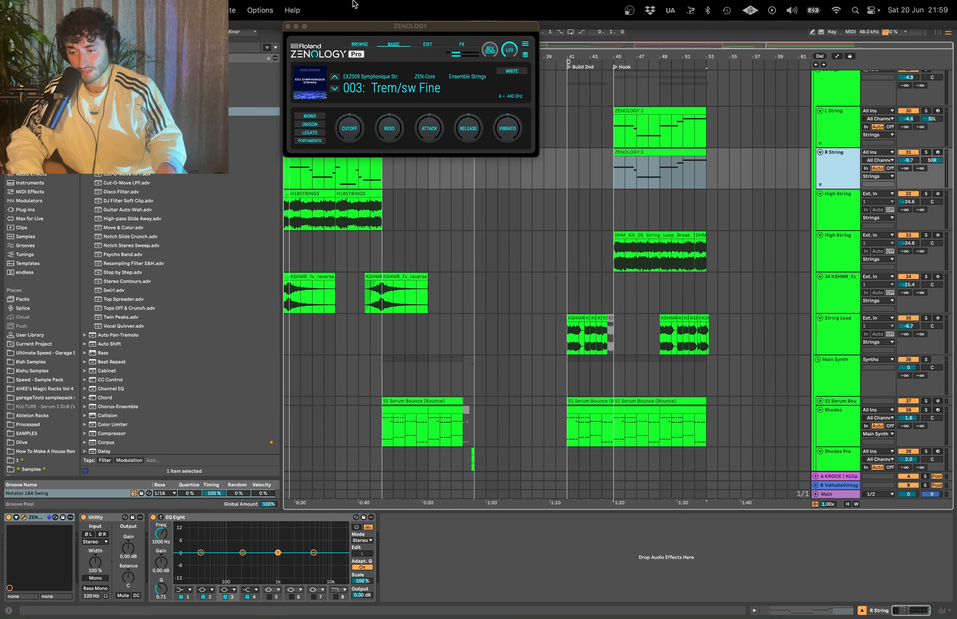
pyautogui.click(296, 27)
# Solo the Strings group and play it from the Hook at bar 45
pyautogui.scroll(2, 865, 149)
pyautogui.click(854, 130)
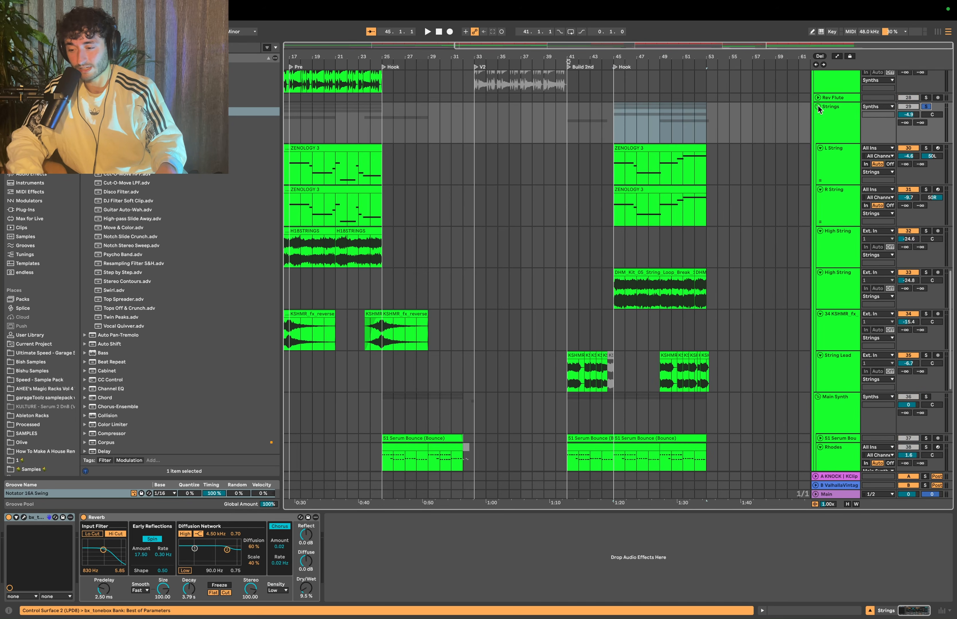
pyautogui.click(618, 121)
pyautogui.press('space')
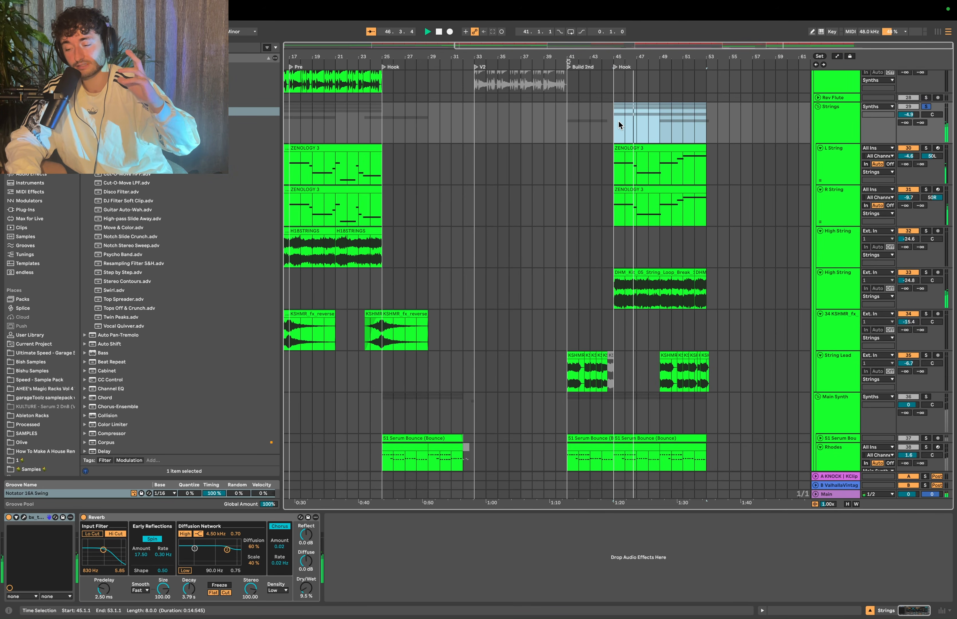
# Solo the String Lead track and play its phrase from bar 49, then stop playback
pyautogui.rightClick(732, 312)
pyautogui.click(656, 363)
pyautogui.click(661, 372)
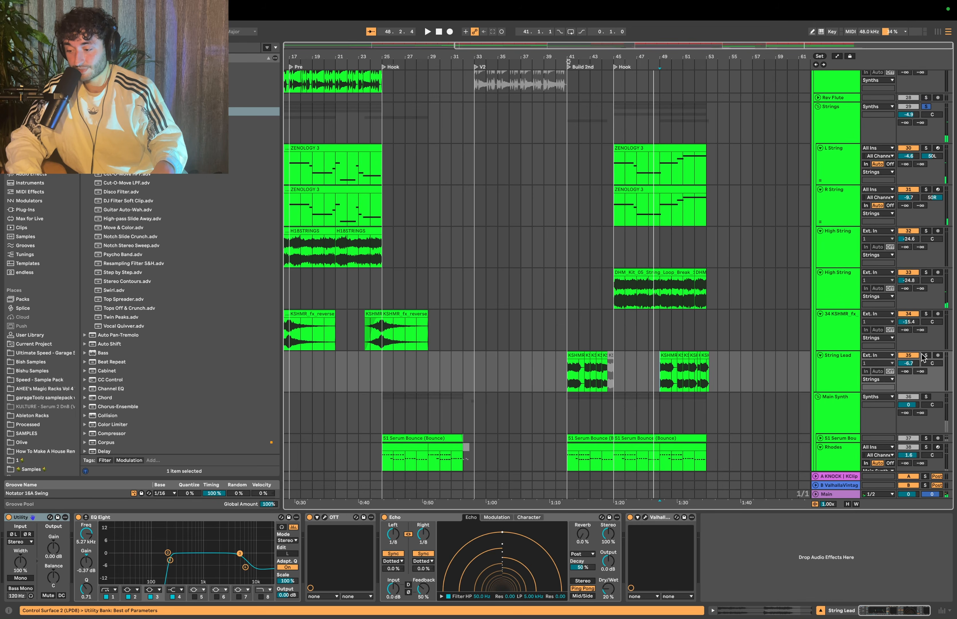
pyautogui.press('space')
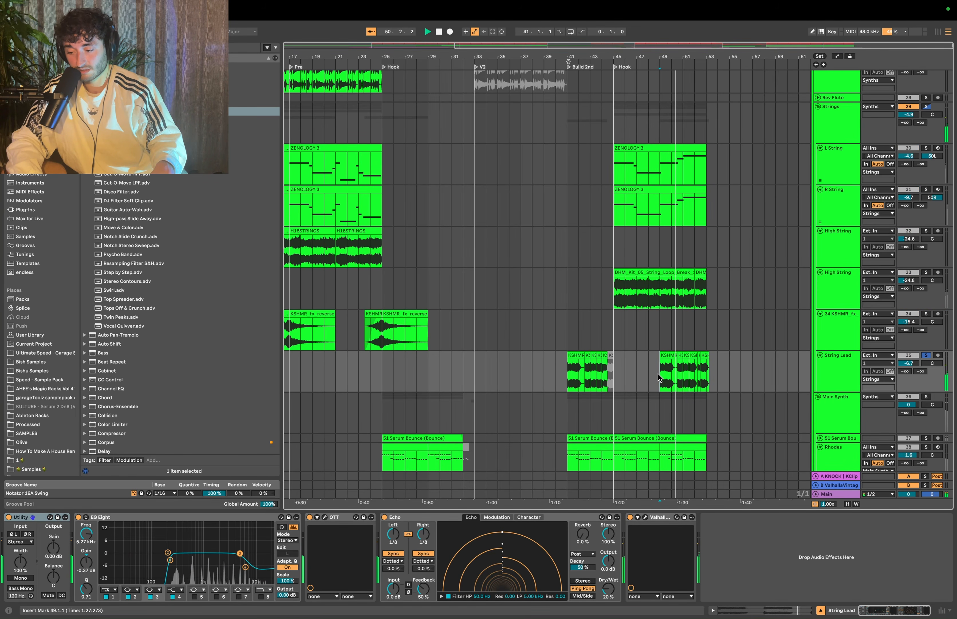
pyautogui.press('space')
# Select the String Lead clips from bar 49 to 53 and set the insert marker at bar 49
pyautogui.moveTo(658, 374); pyautogui.dragTo(708, 363)
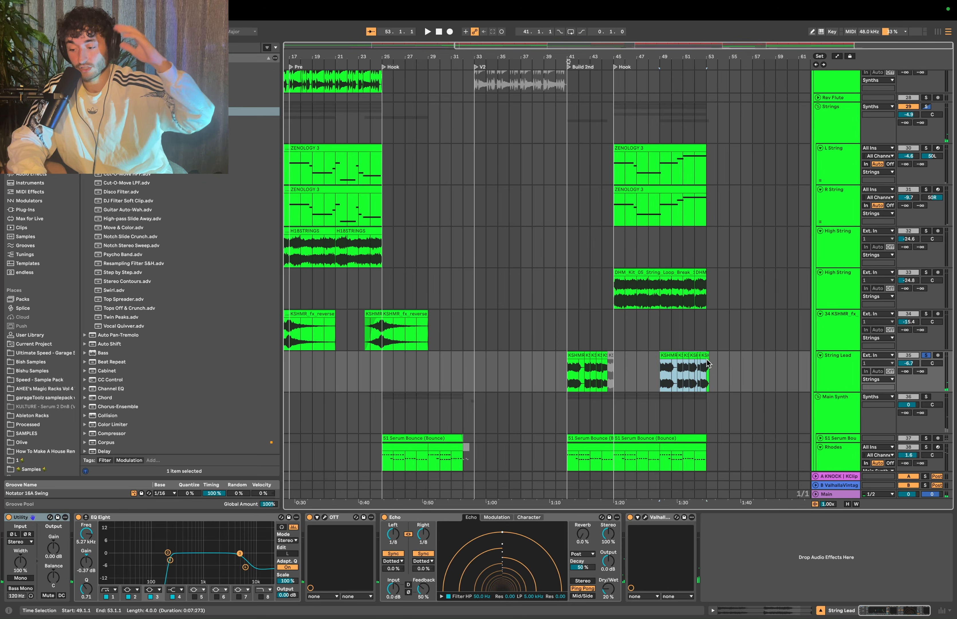
pyautogui.click(669, 370)
pyautogui.scroll(3, 666, 370)
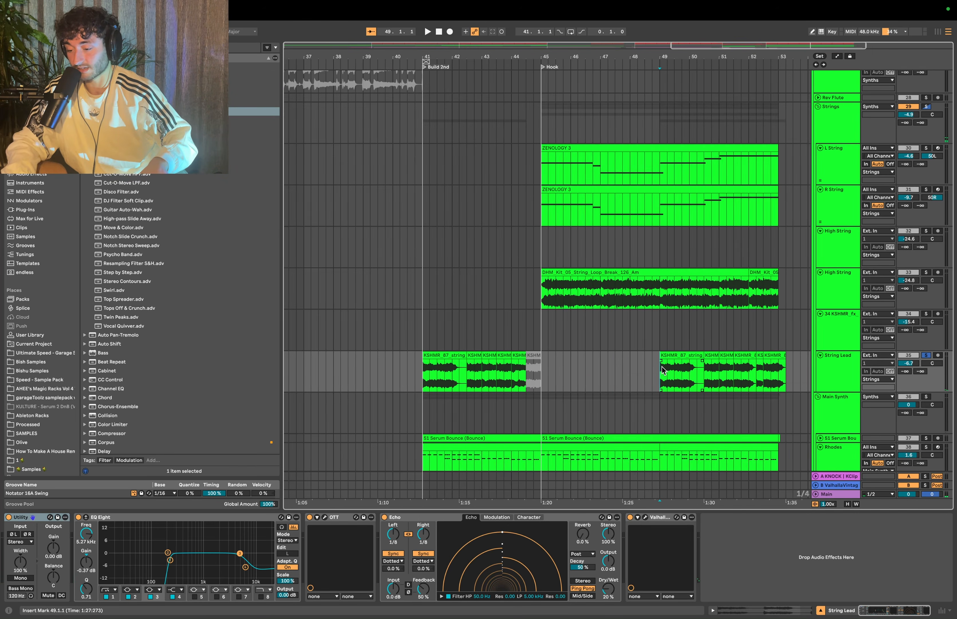